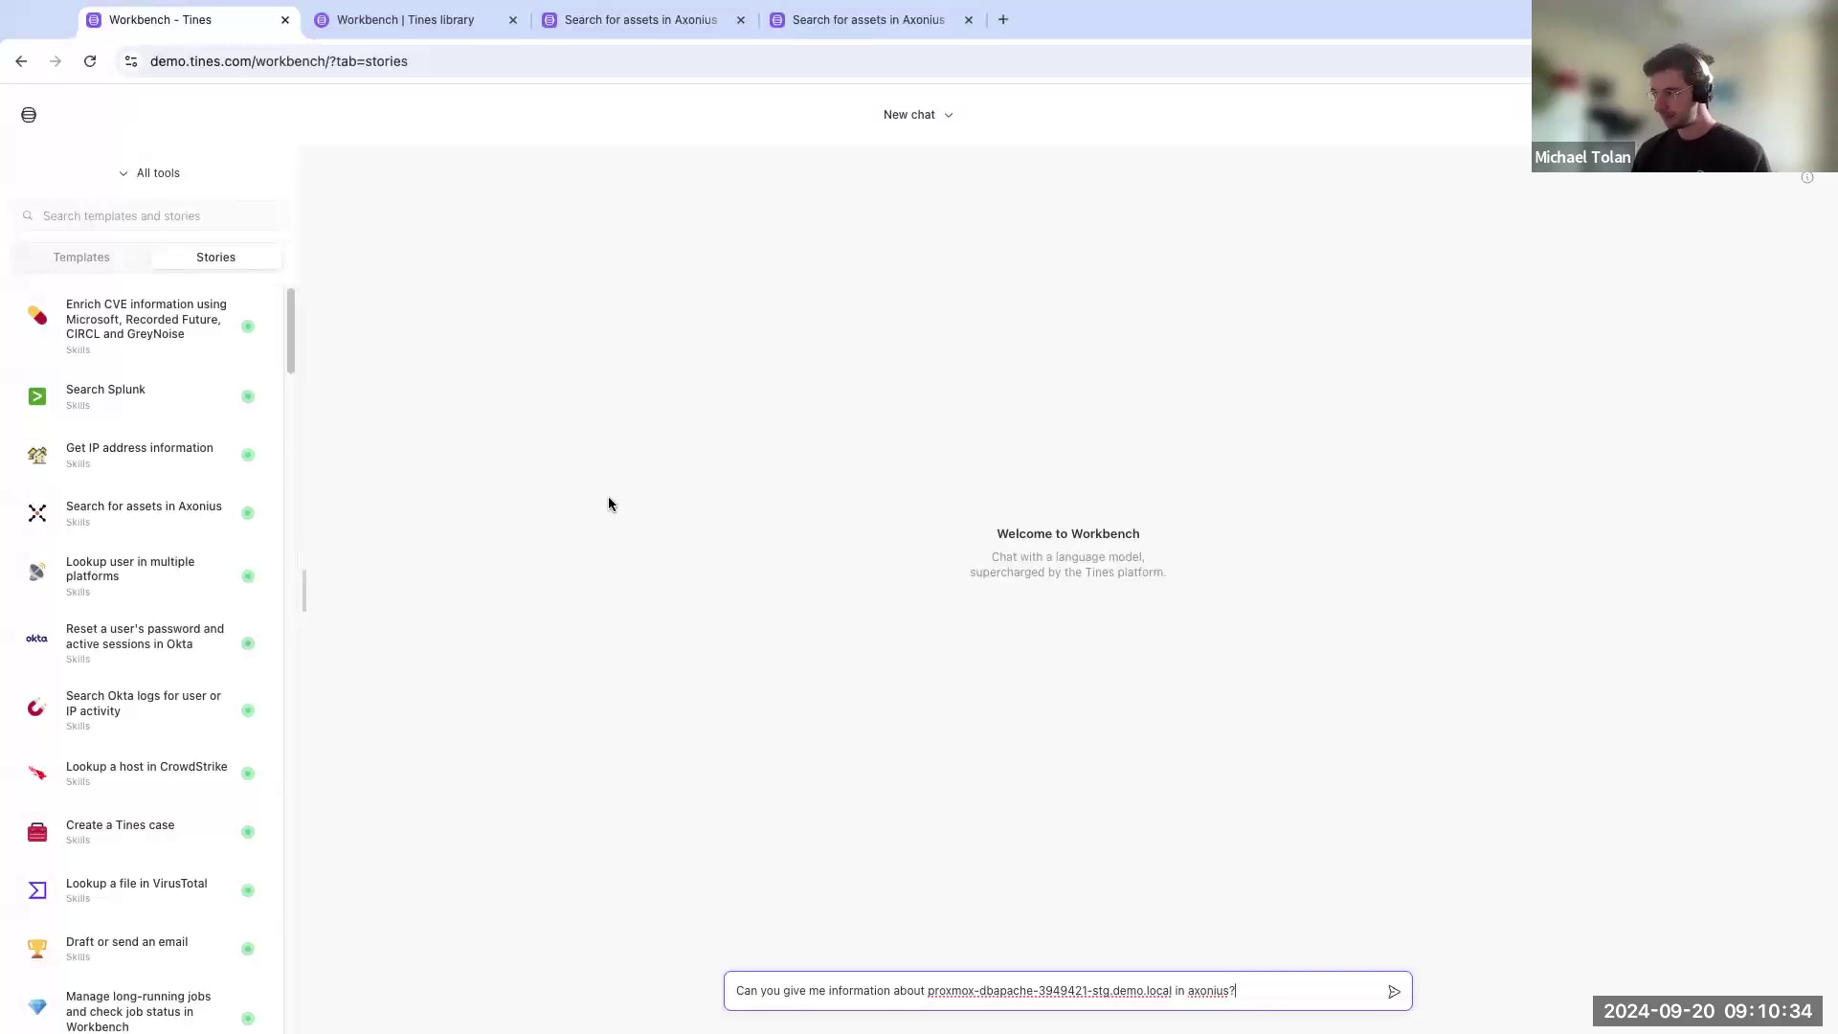
Step: Send the prepared question about proxmox-dbapache-3949421-stg.demo.local in Axonius and approve running the Search for assets in Axonius skill
left_click_drag(745, 991, 1442, 992)
left_click(1004, 995)
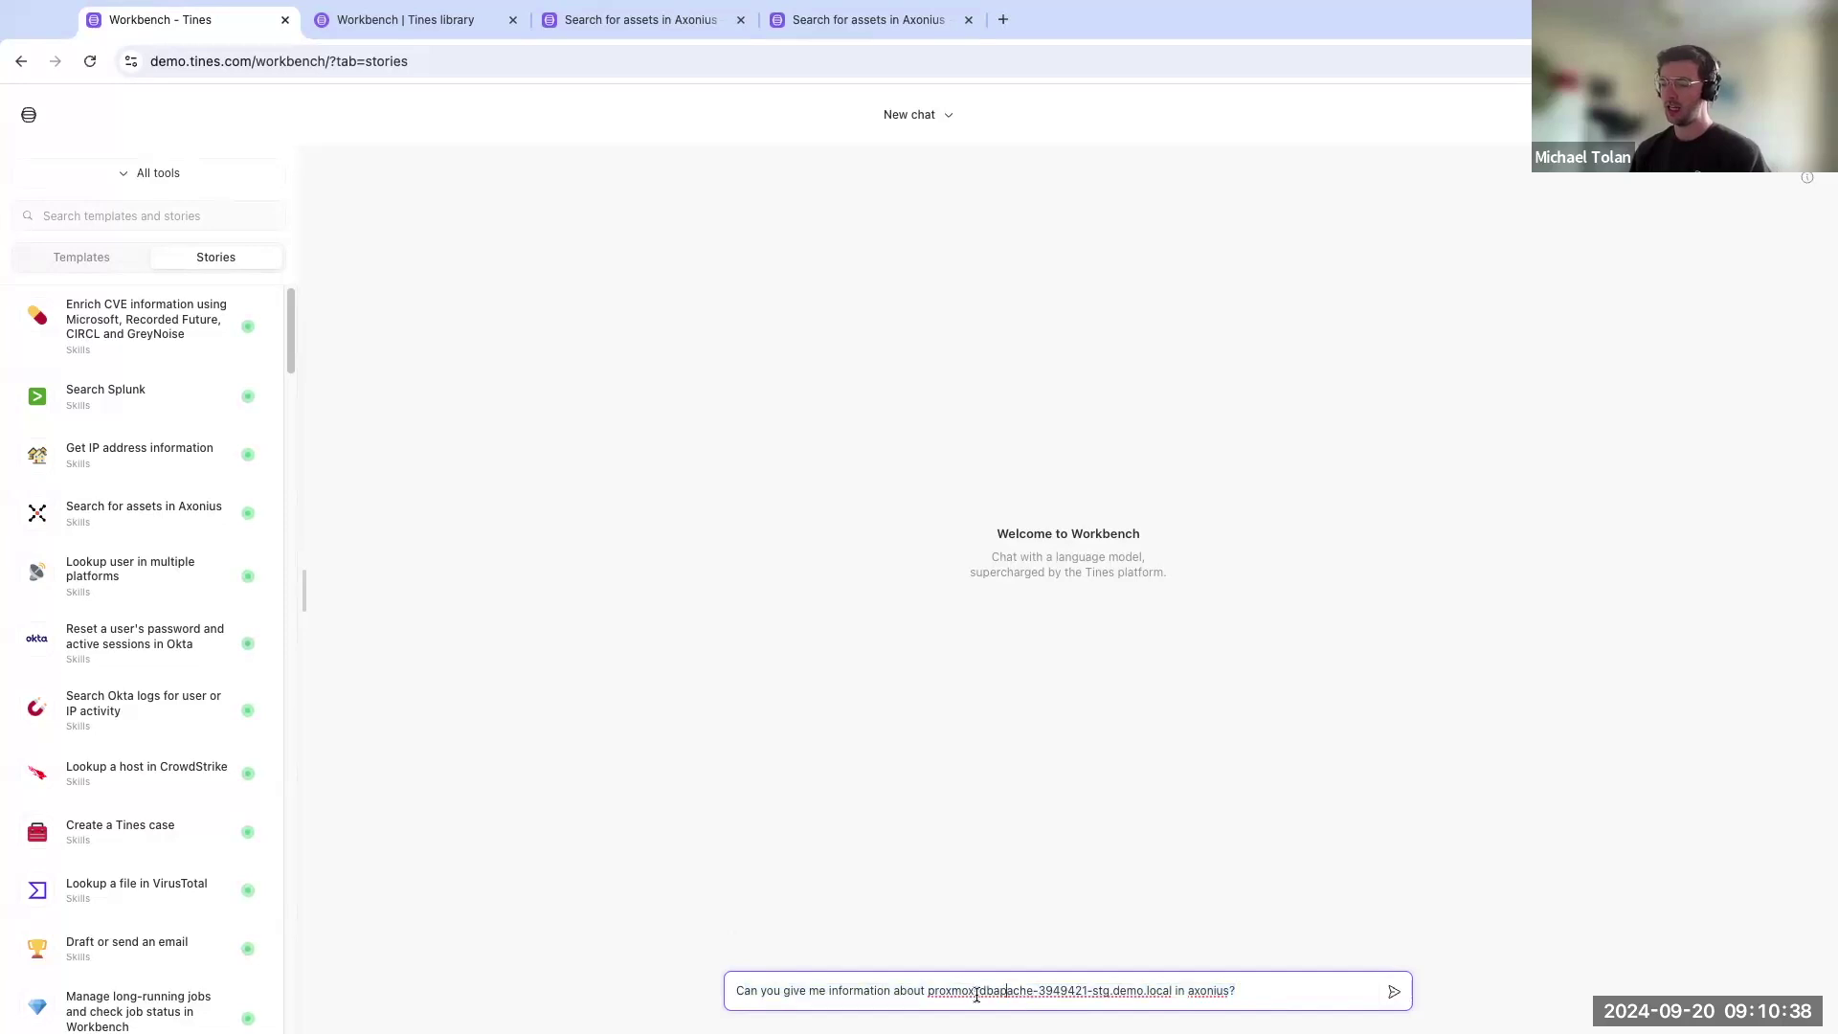
left_click_drag(921, 990, 1175, 991)
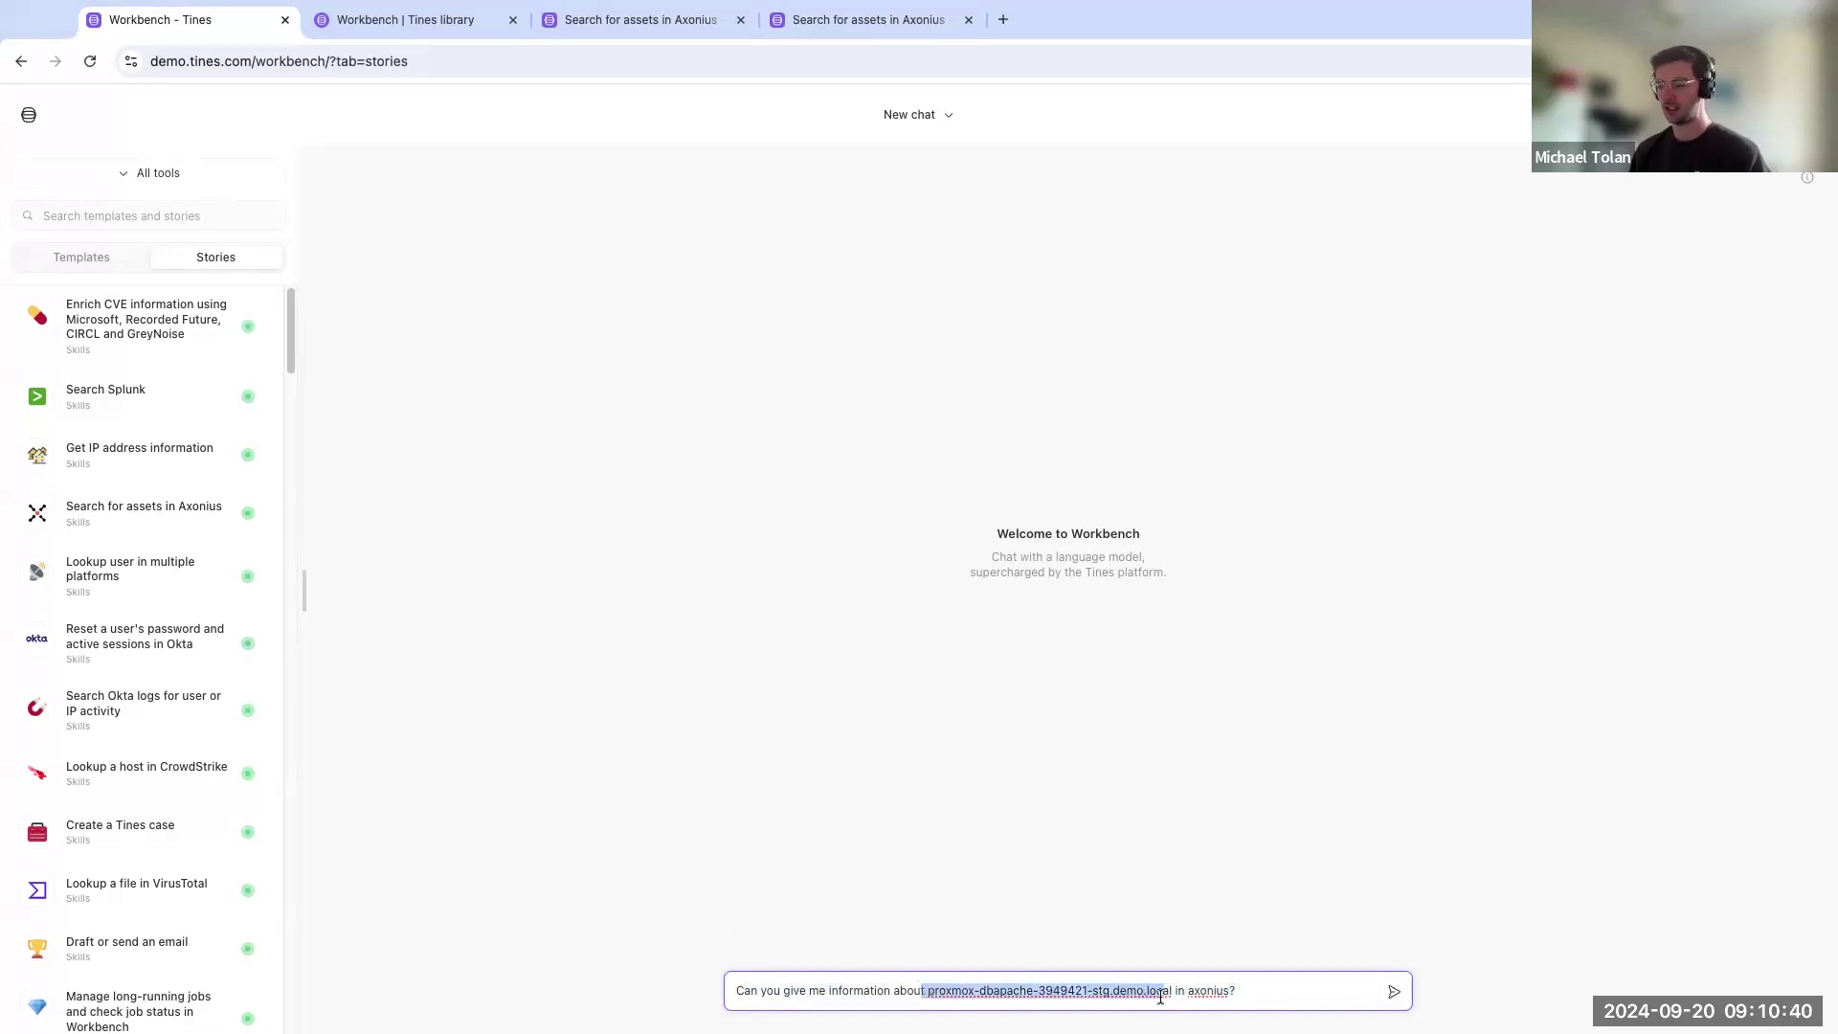
left_click(1173, 990)
left_click(1312, 987)
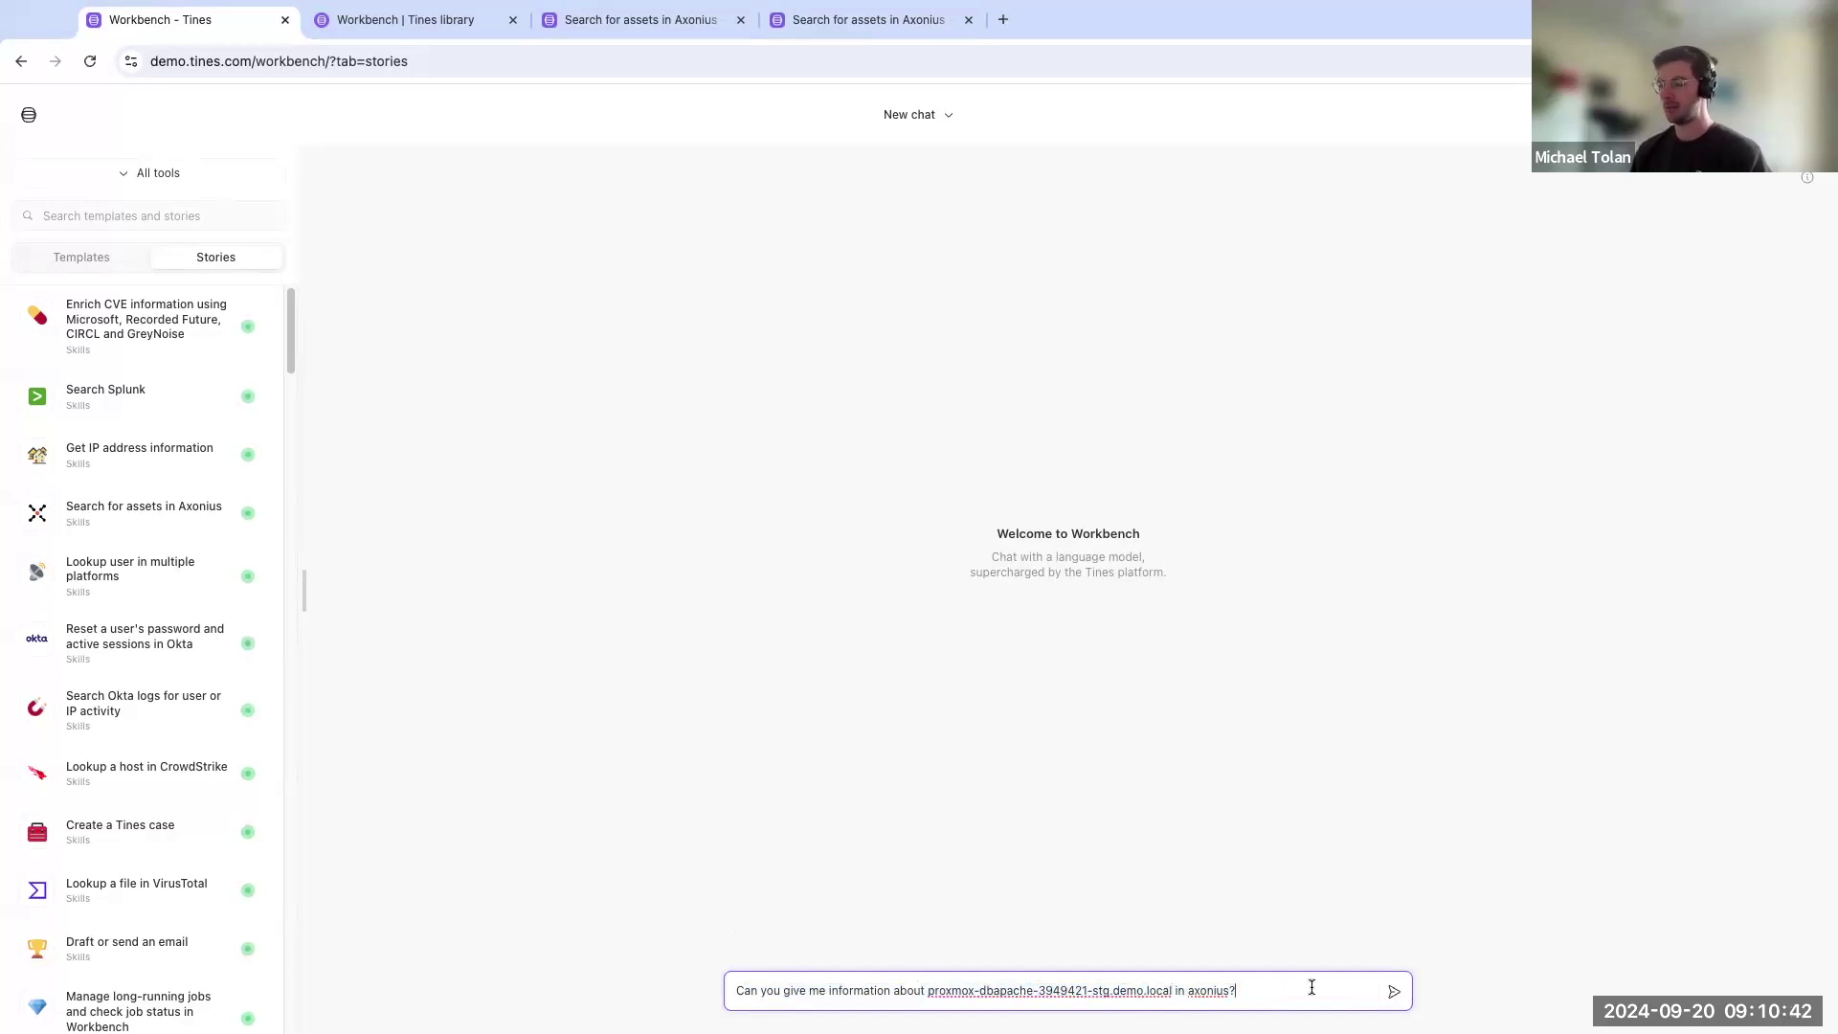
left_click(1390, 996)
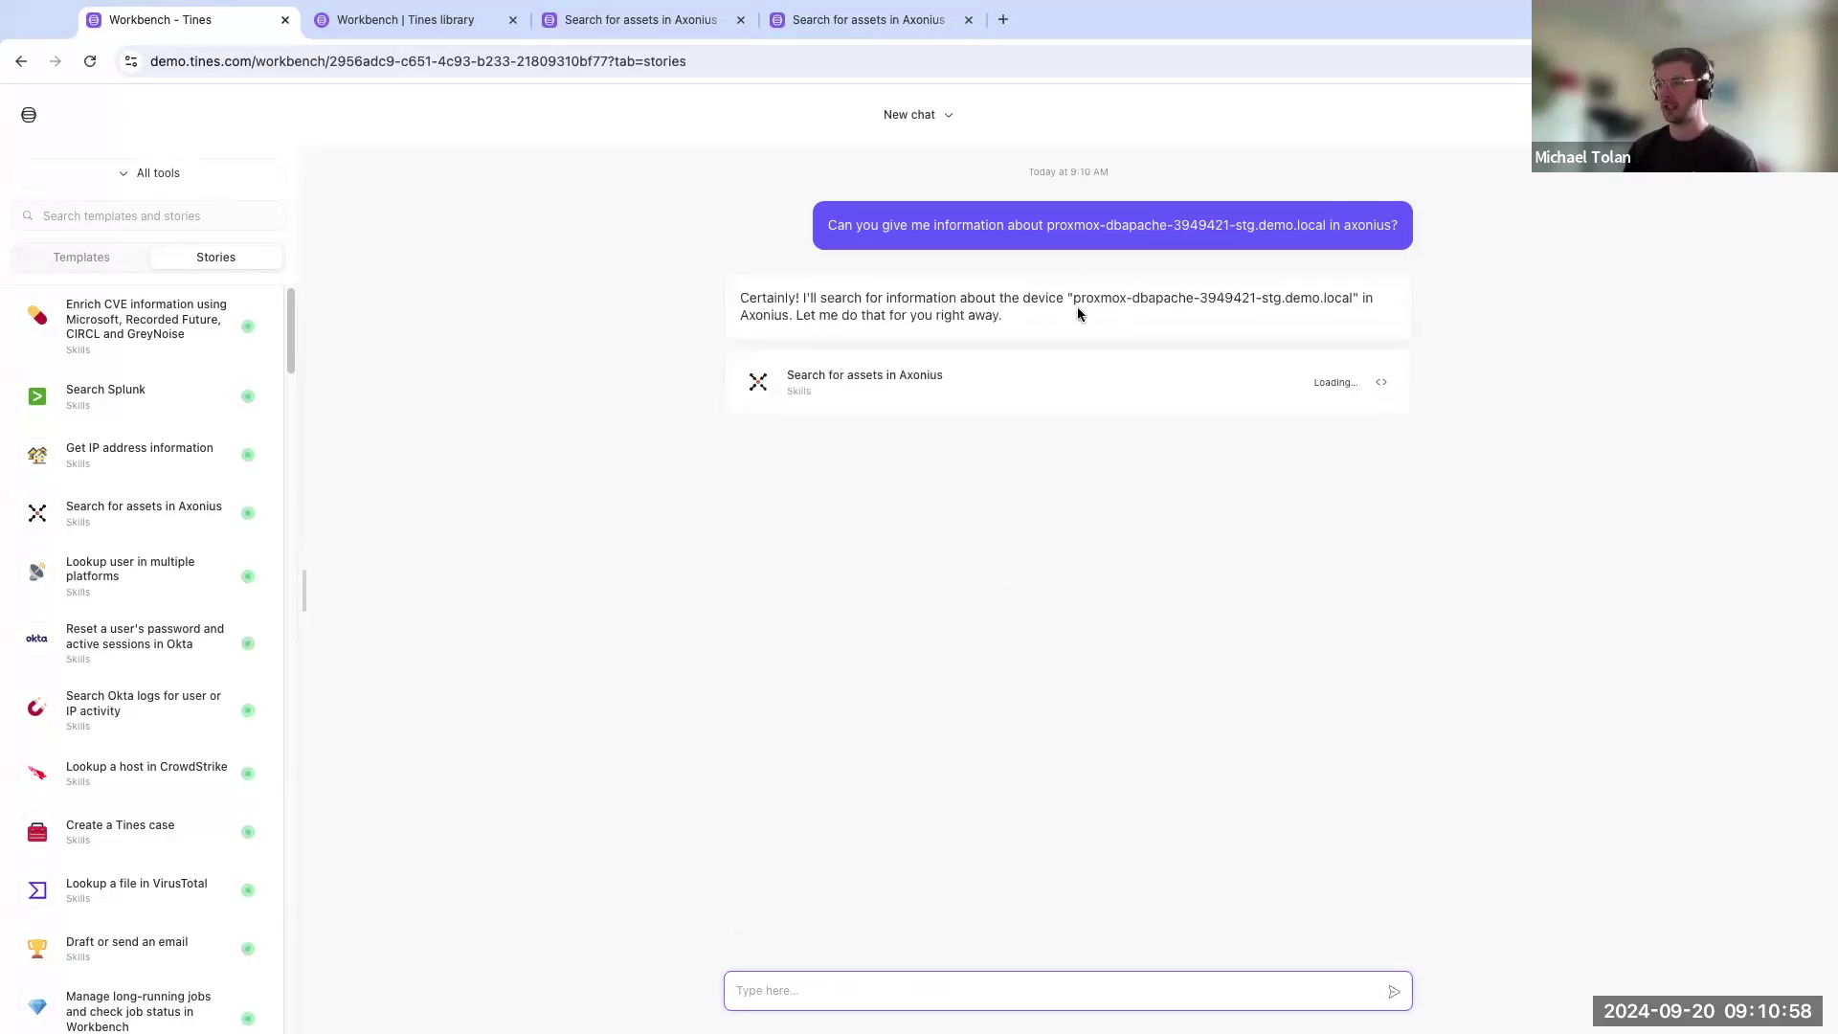
left_click_drag(779, 379, 990, 382)
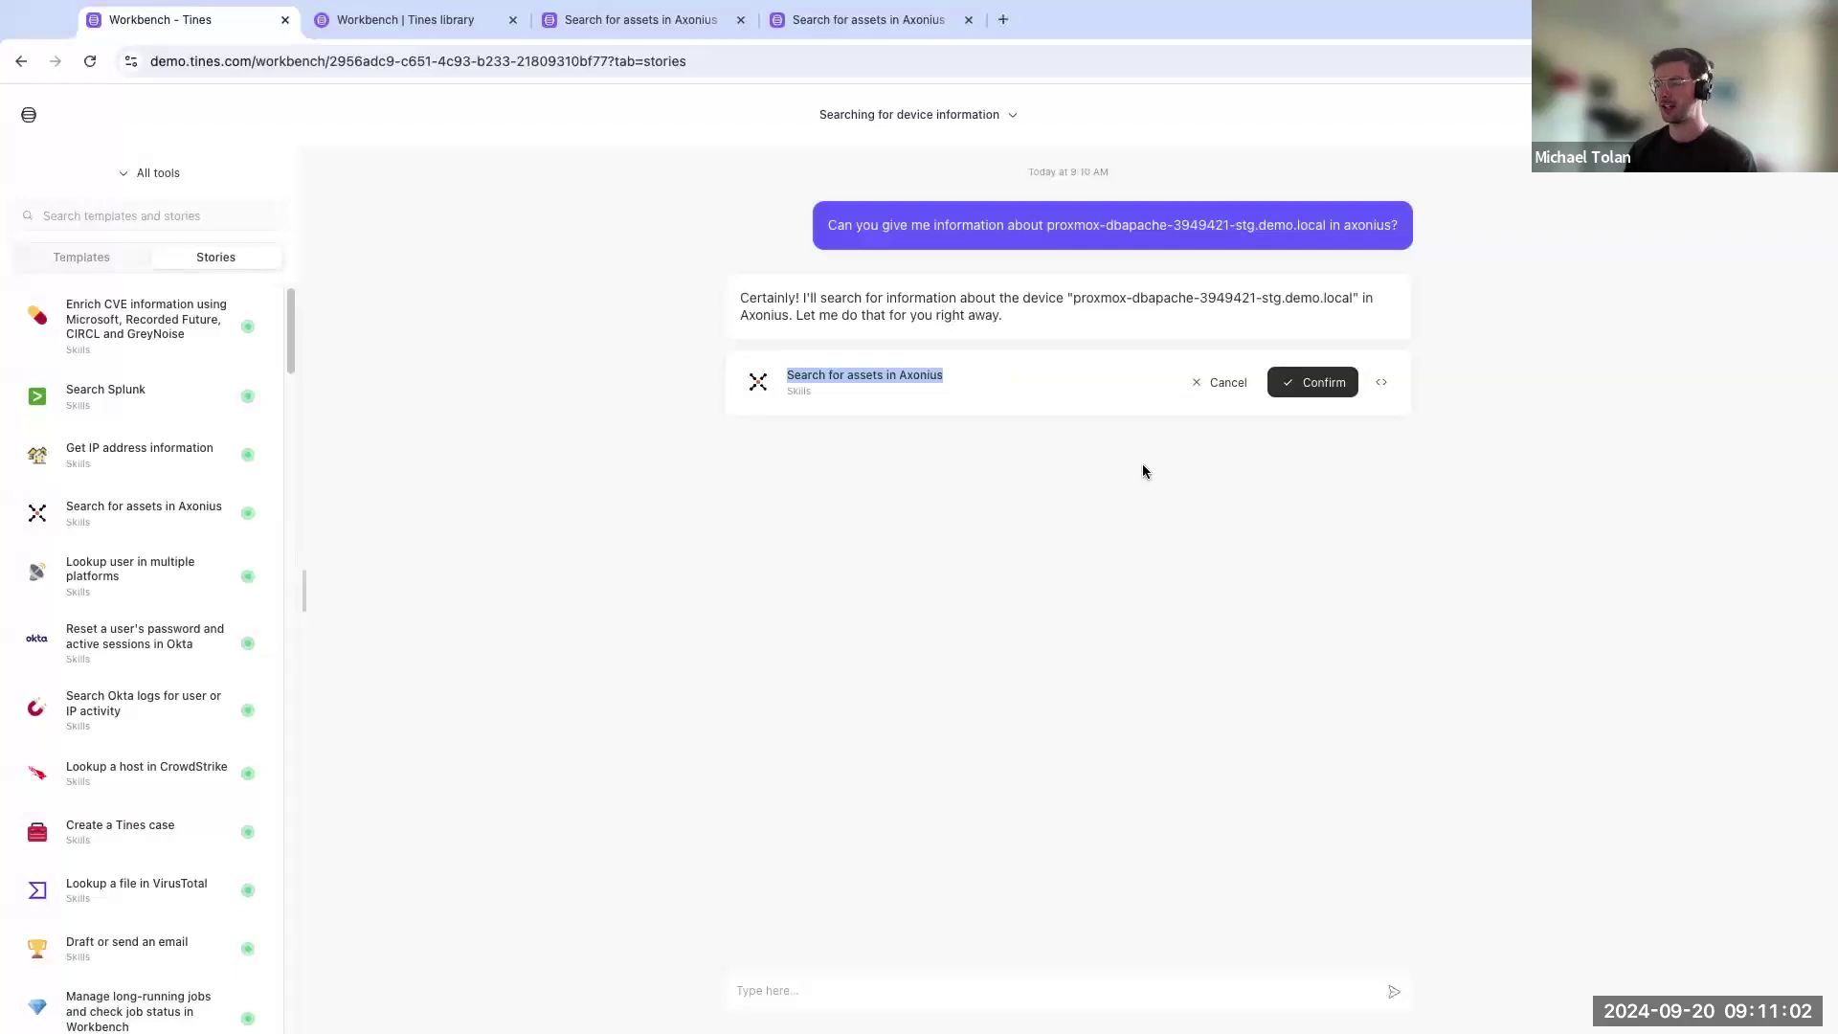
left_click(1323, 388)
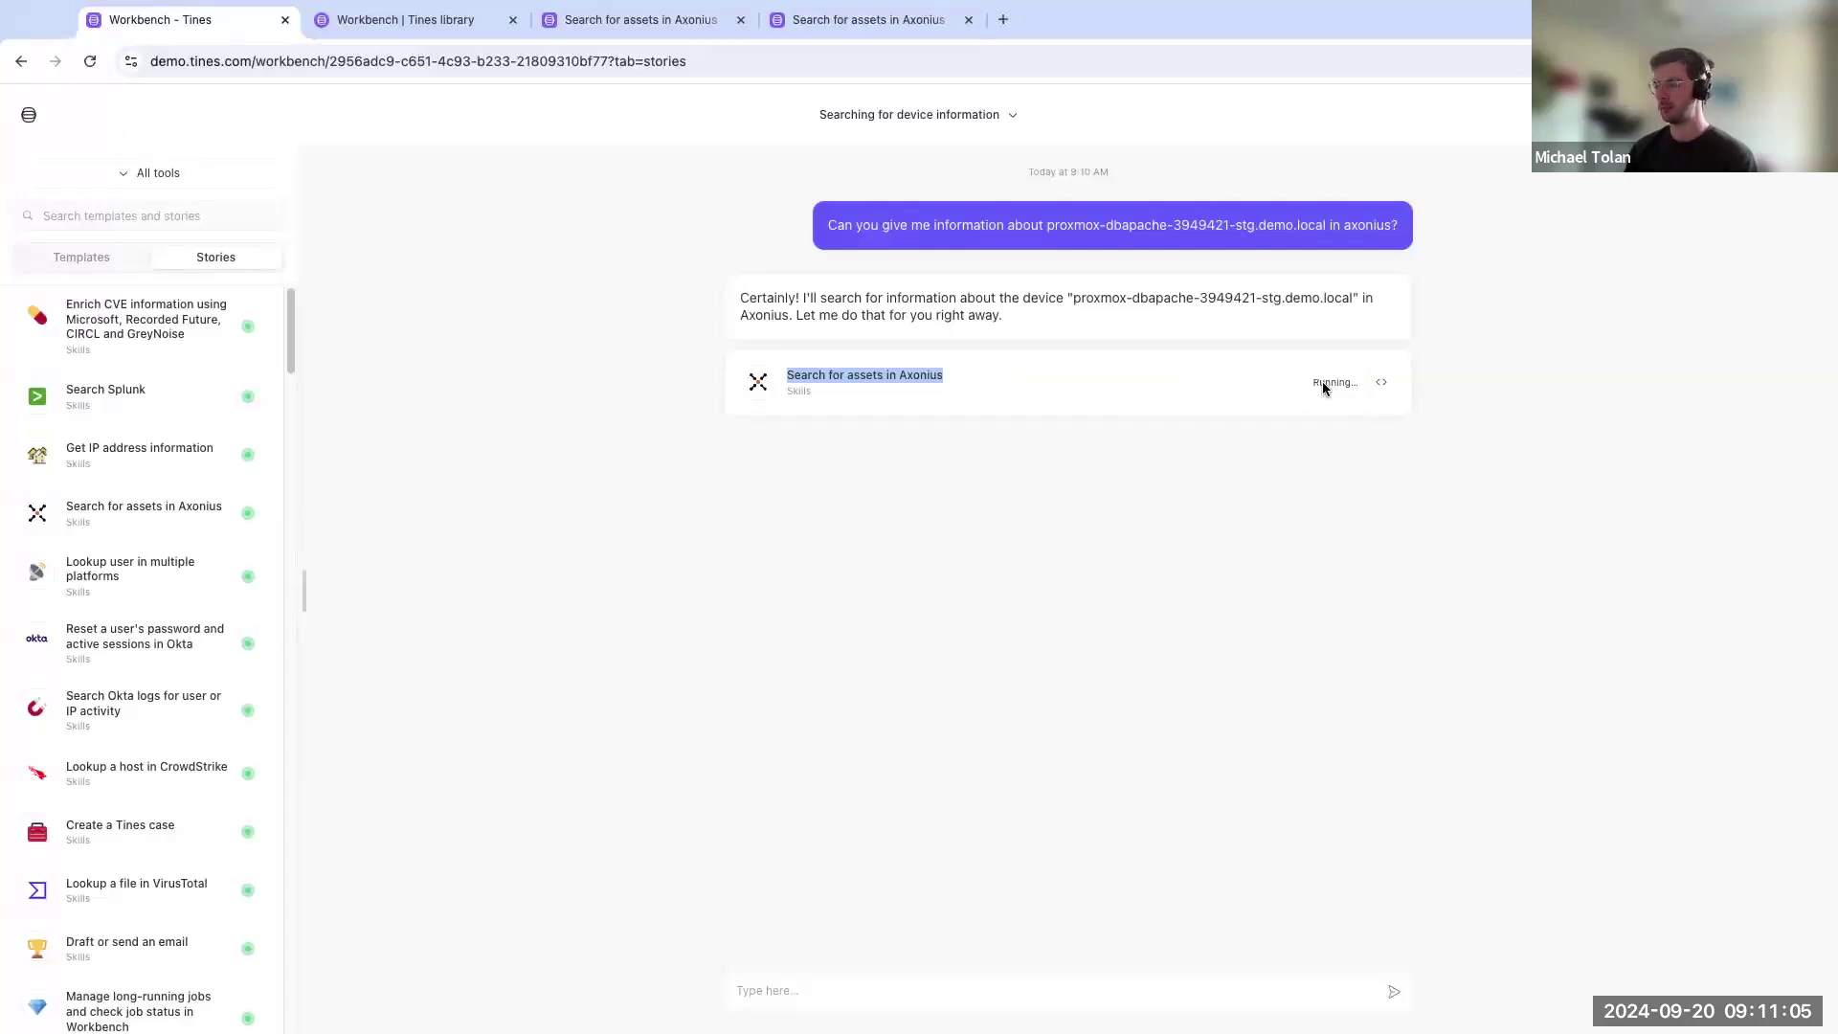
Step: Inspect the Search for assets in Axonius story and the Send to Story inputs of its Lookup data webhook
left_click(628, 29)
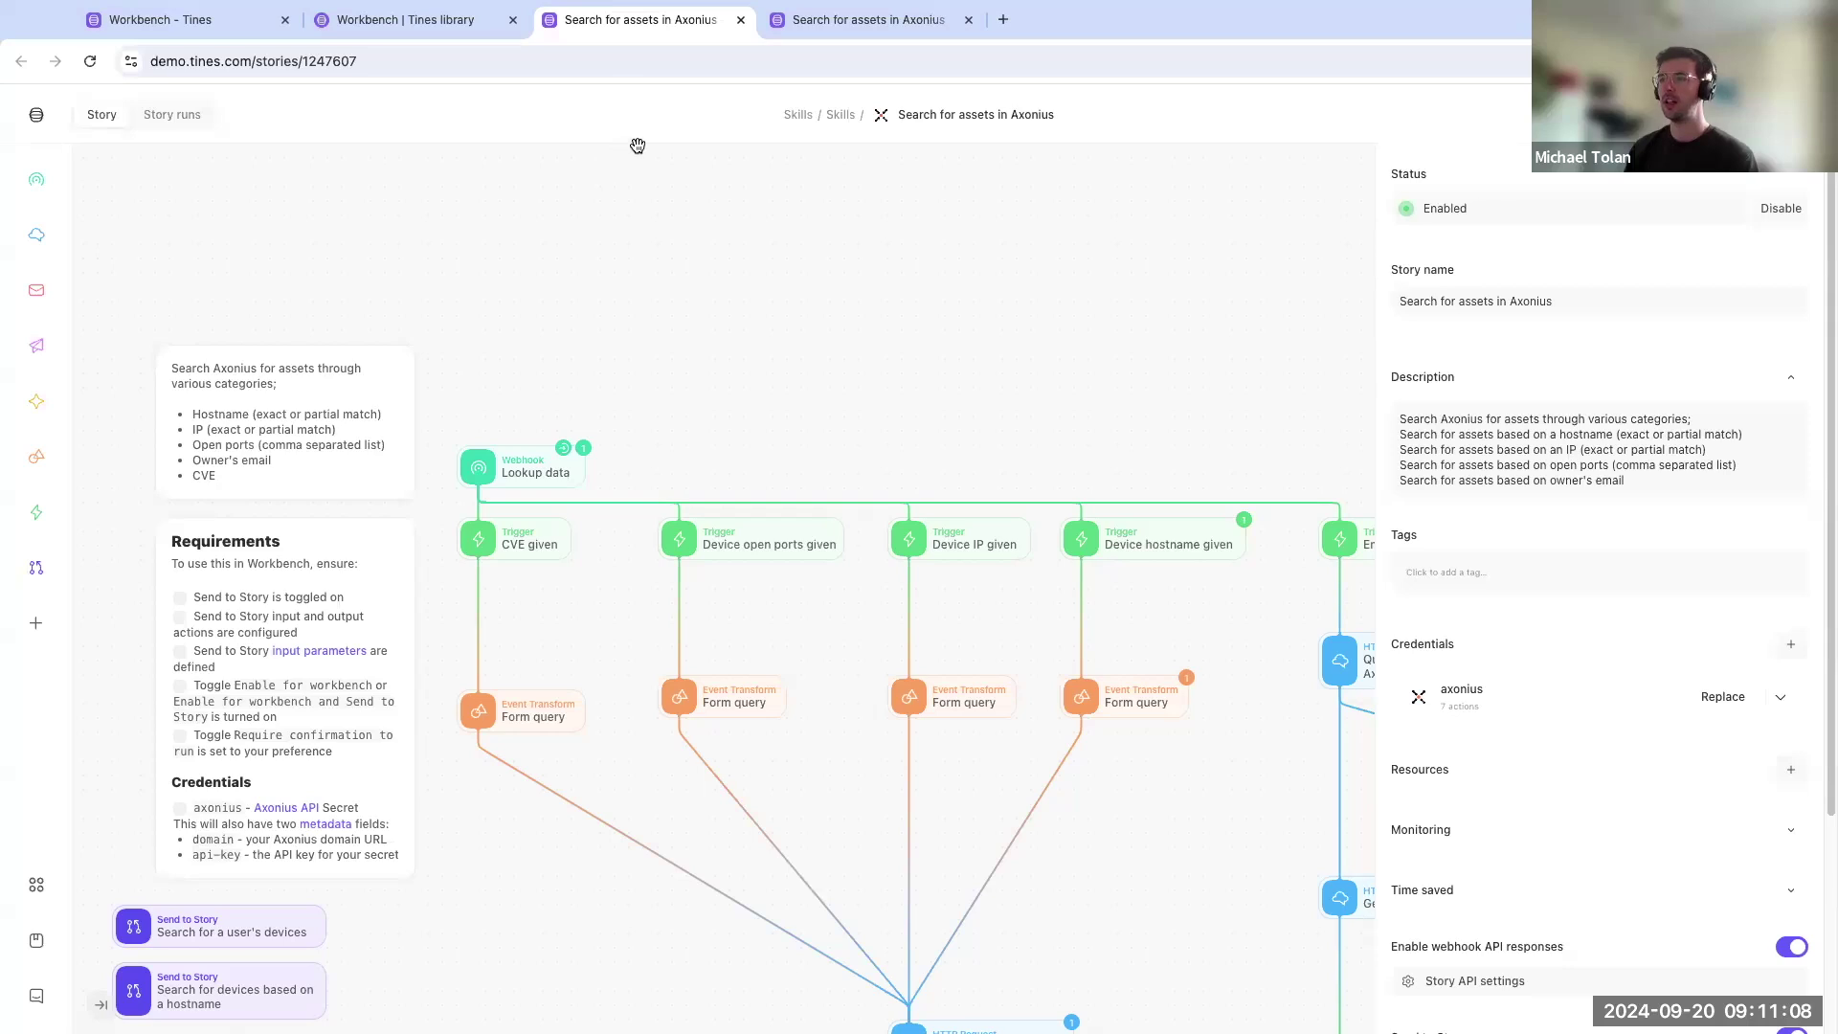
scroll(698, 192, "down", 2)
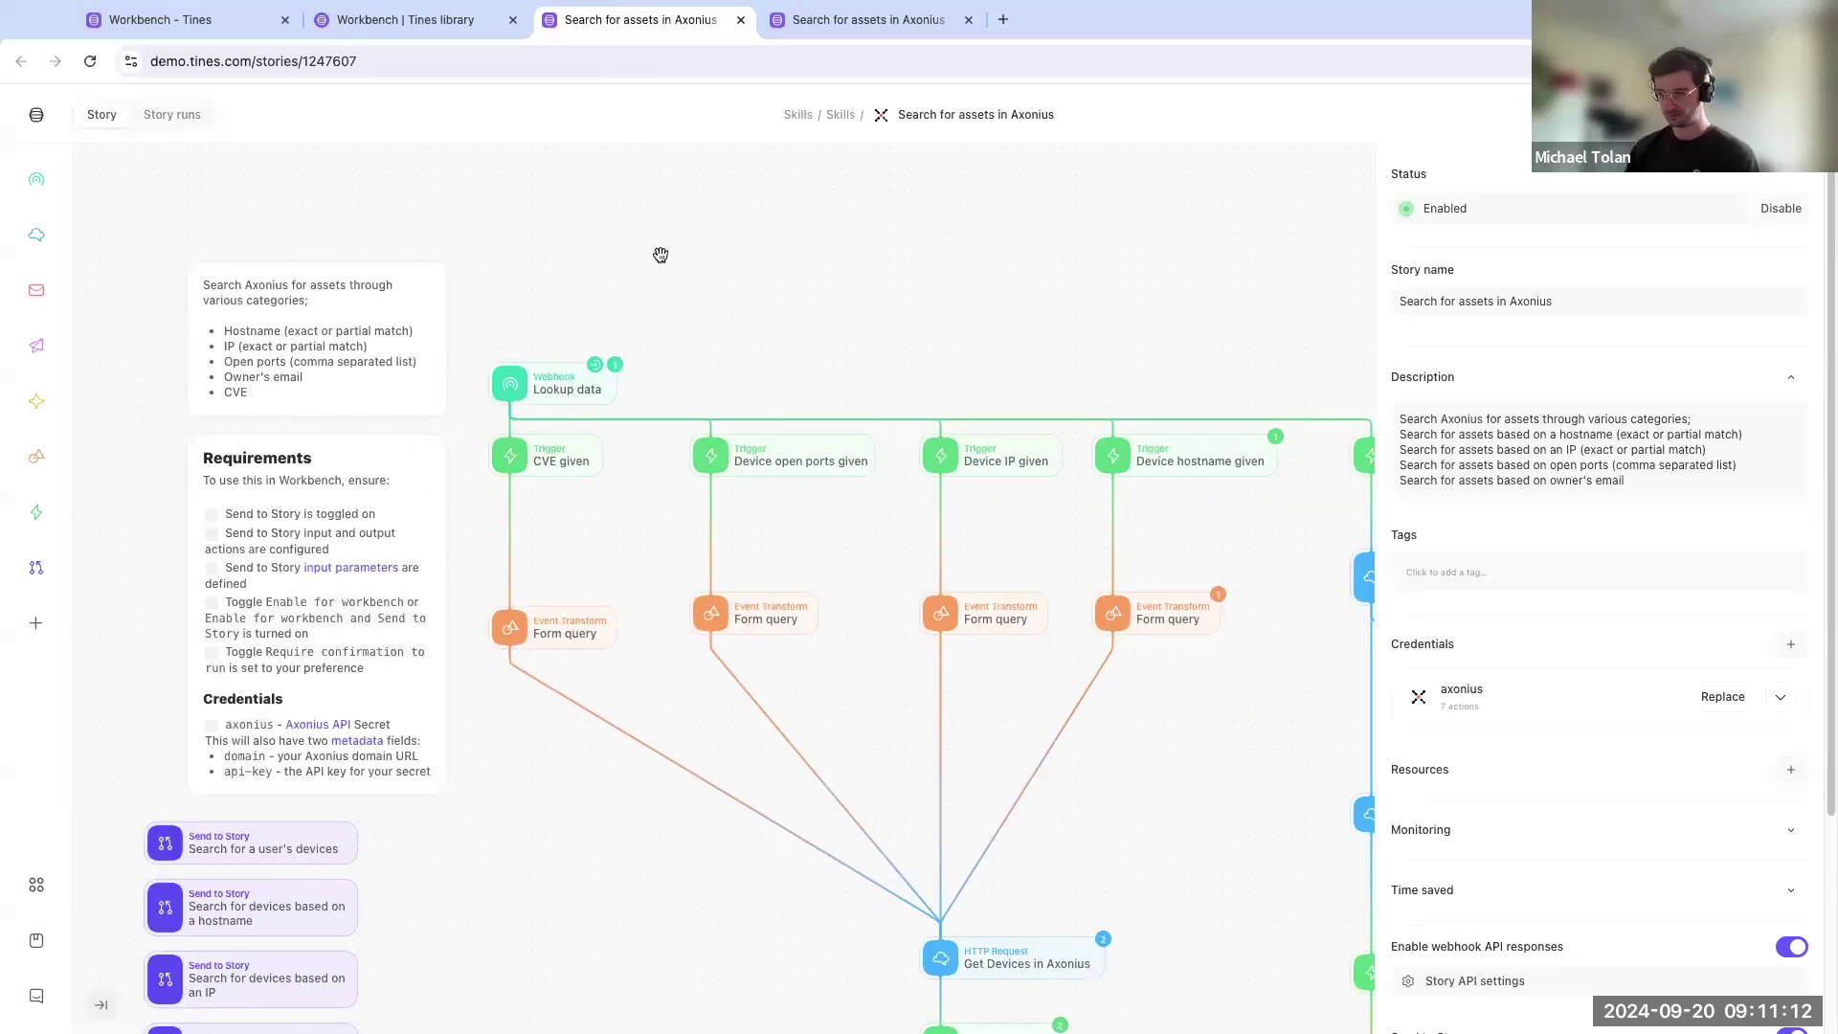
left_click(539, 374)
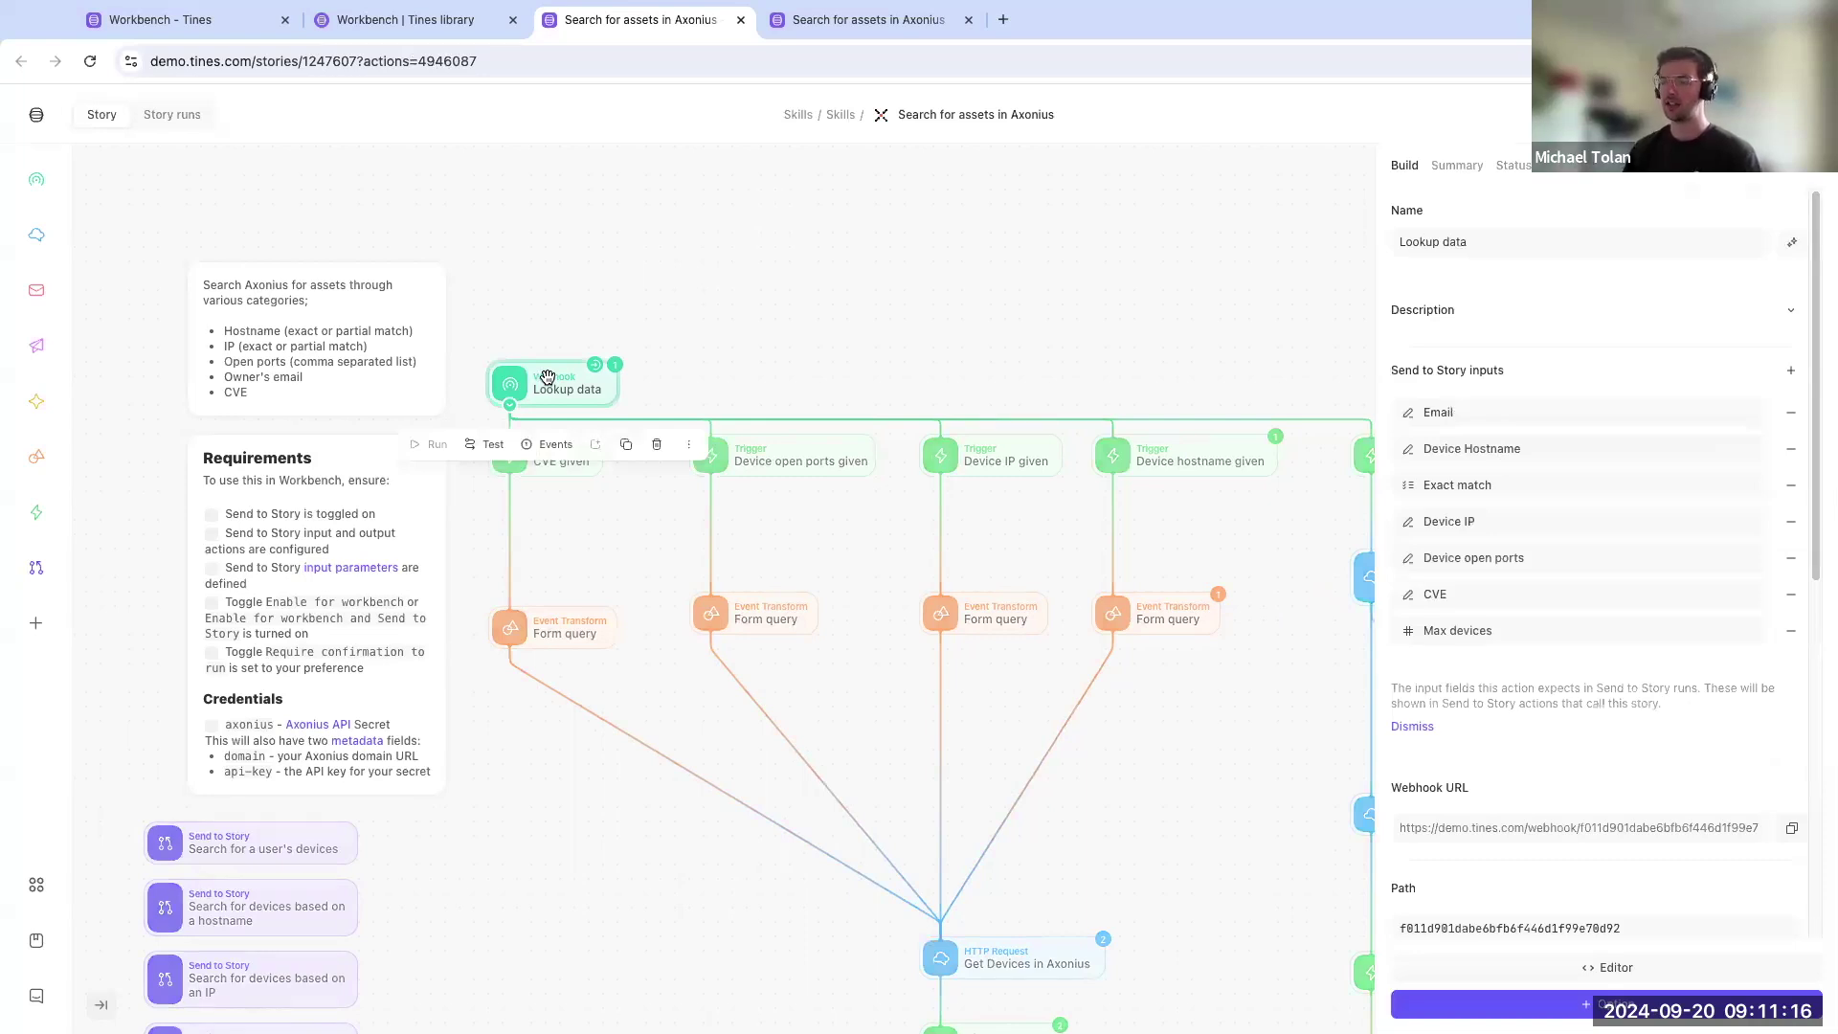
left_click(684, 364)
scroll(862, 349, "down", 3)
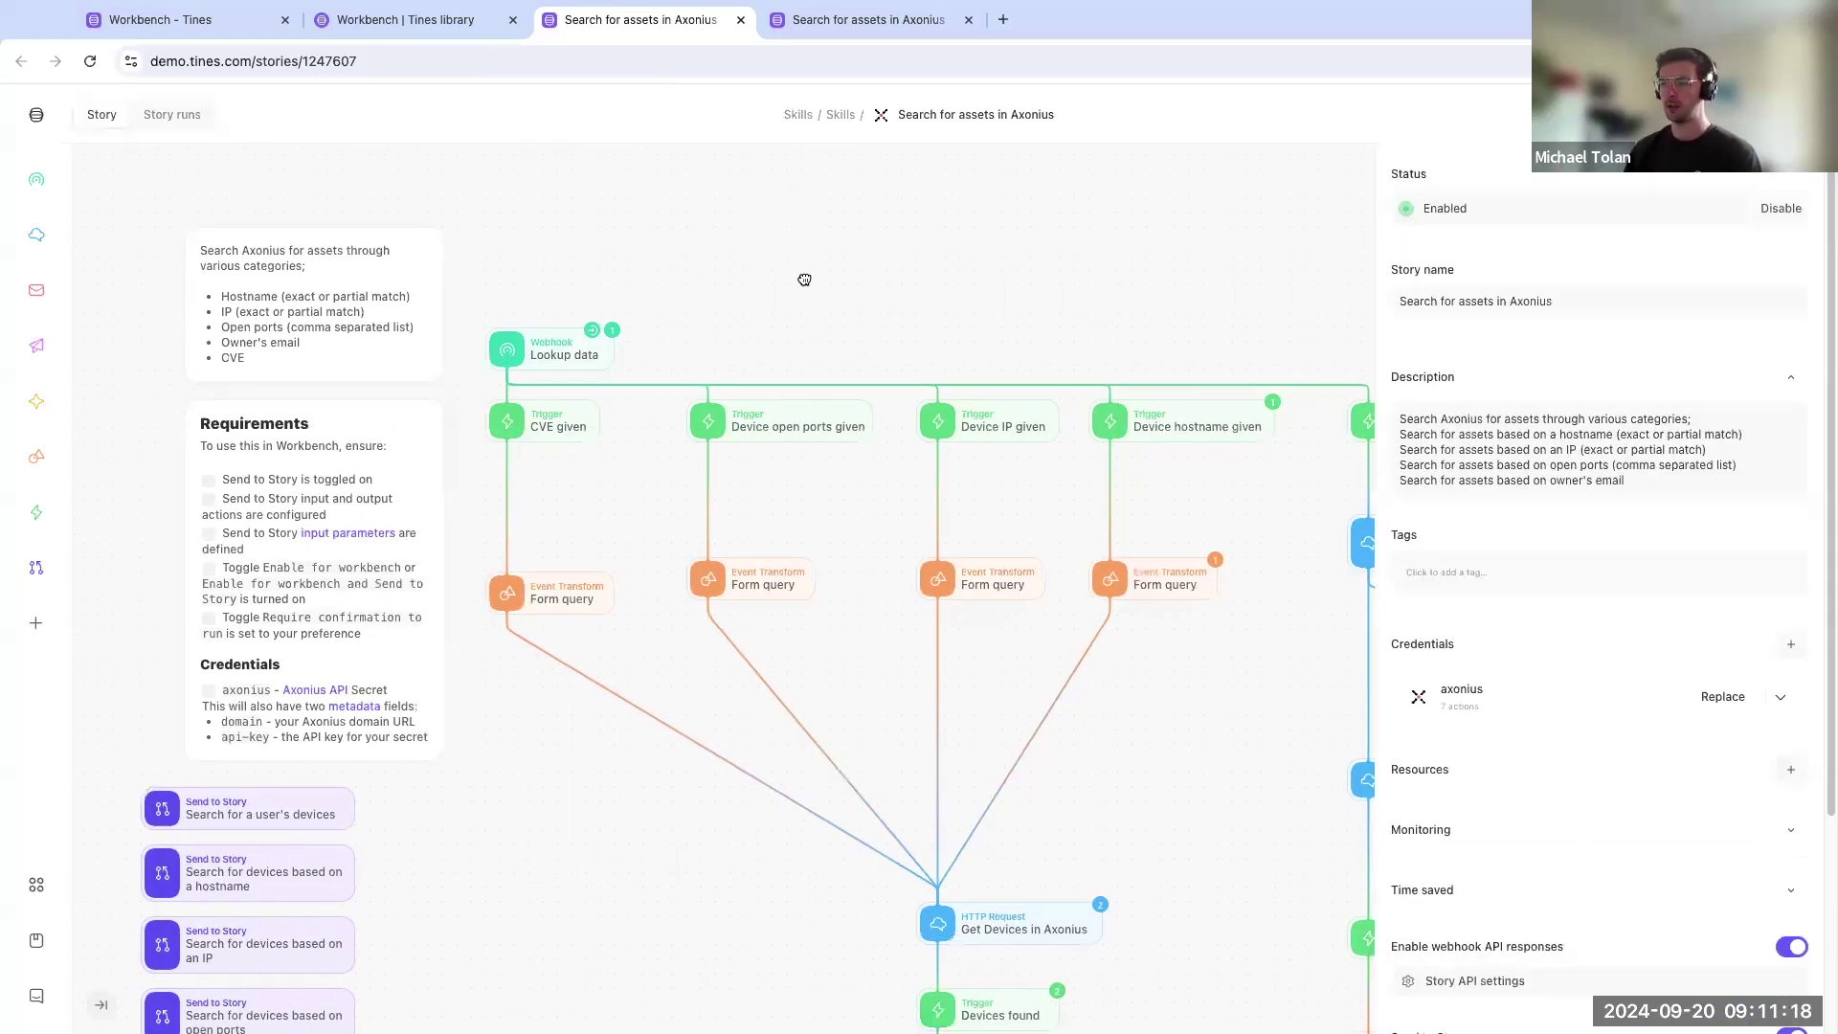
Step: Examine the rules of the Device open ports given, Device IP given and Email given triggers and the query branches below them
scroll(804, 278, "right", 2)
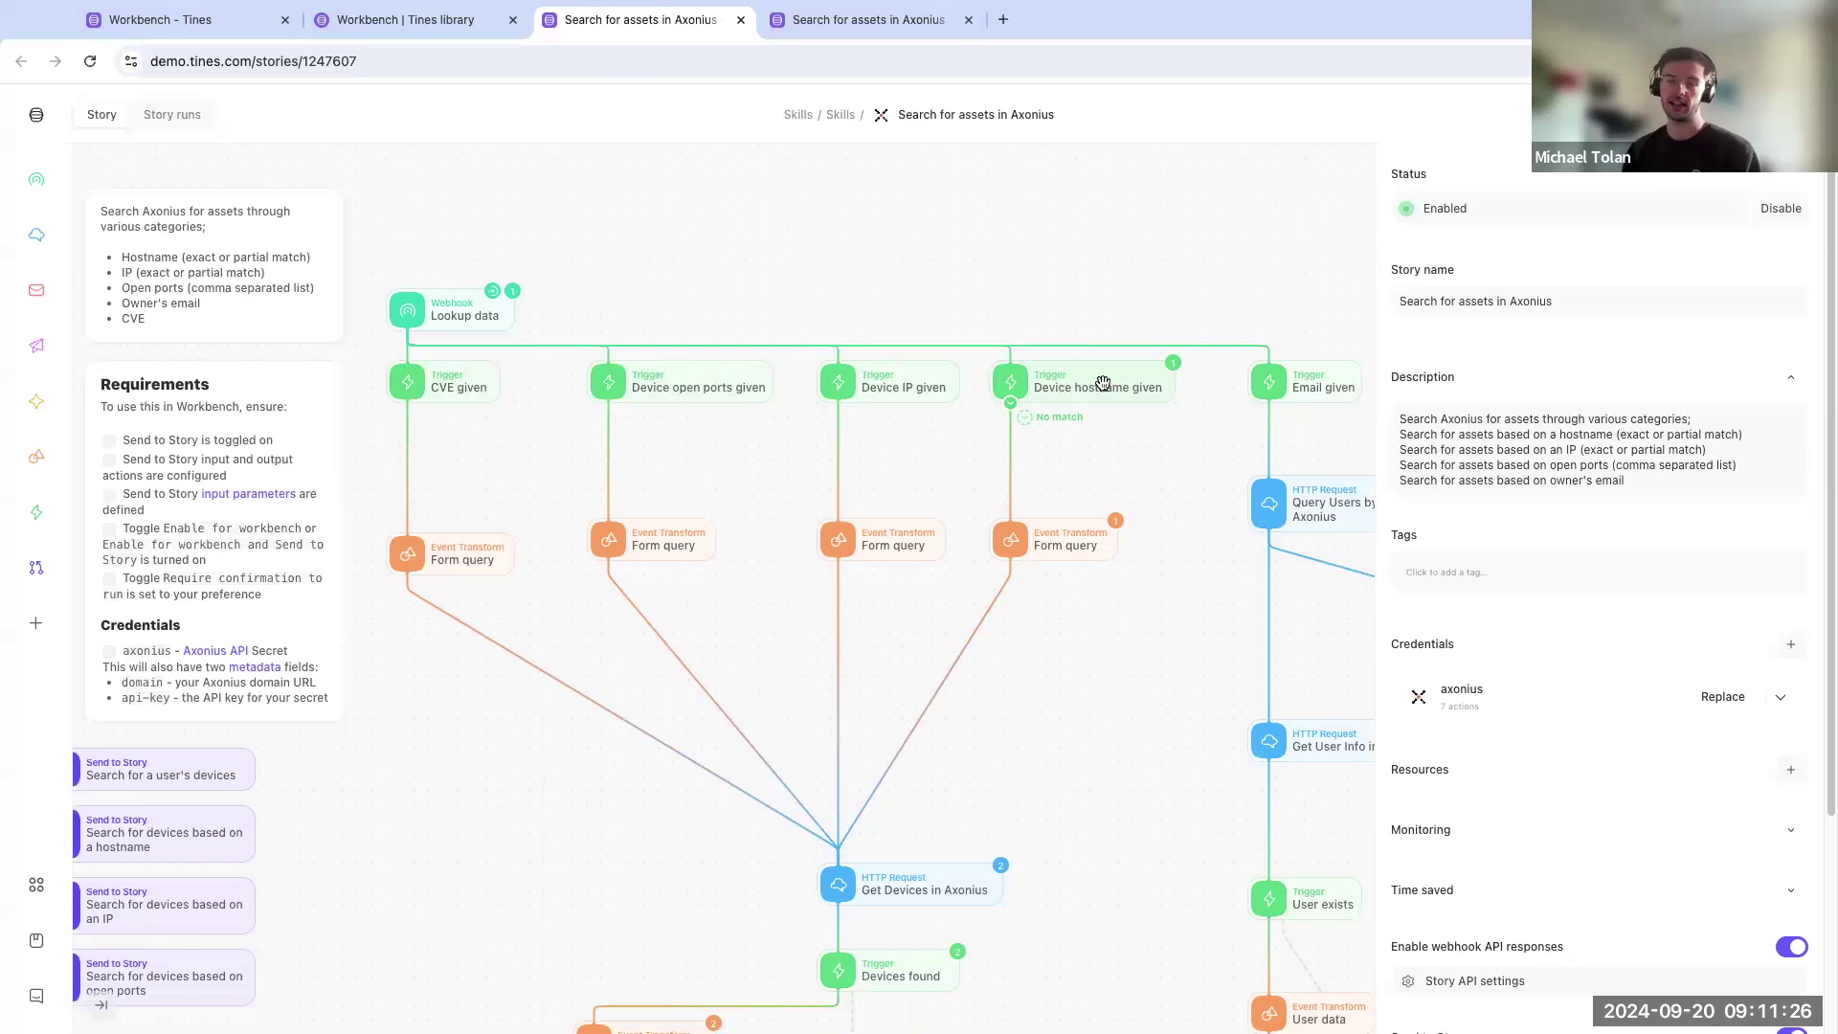
left_click(670, 383)
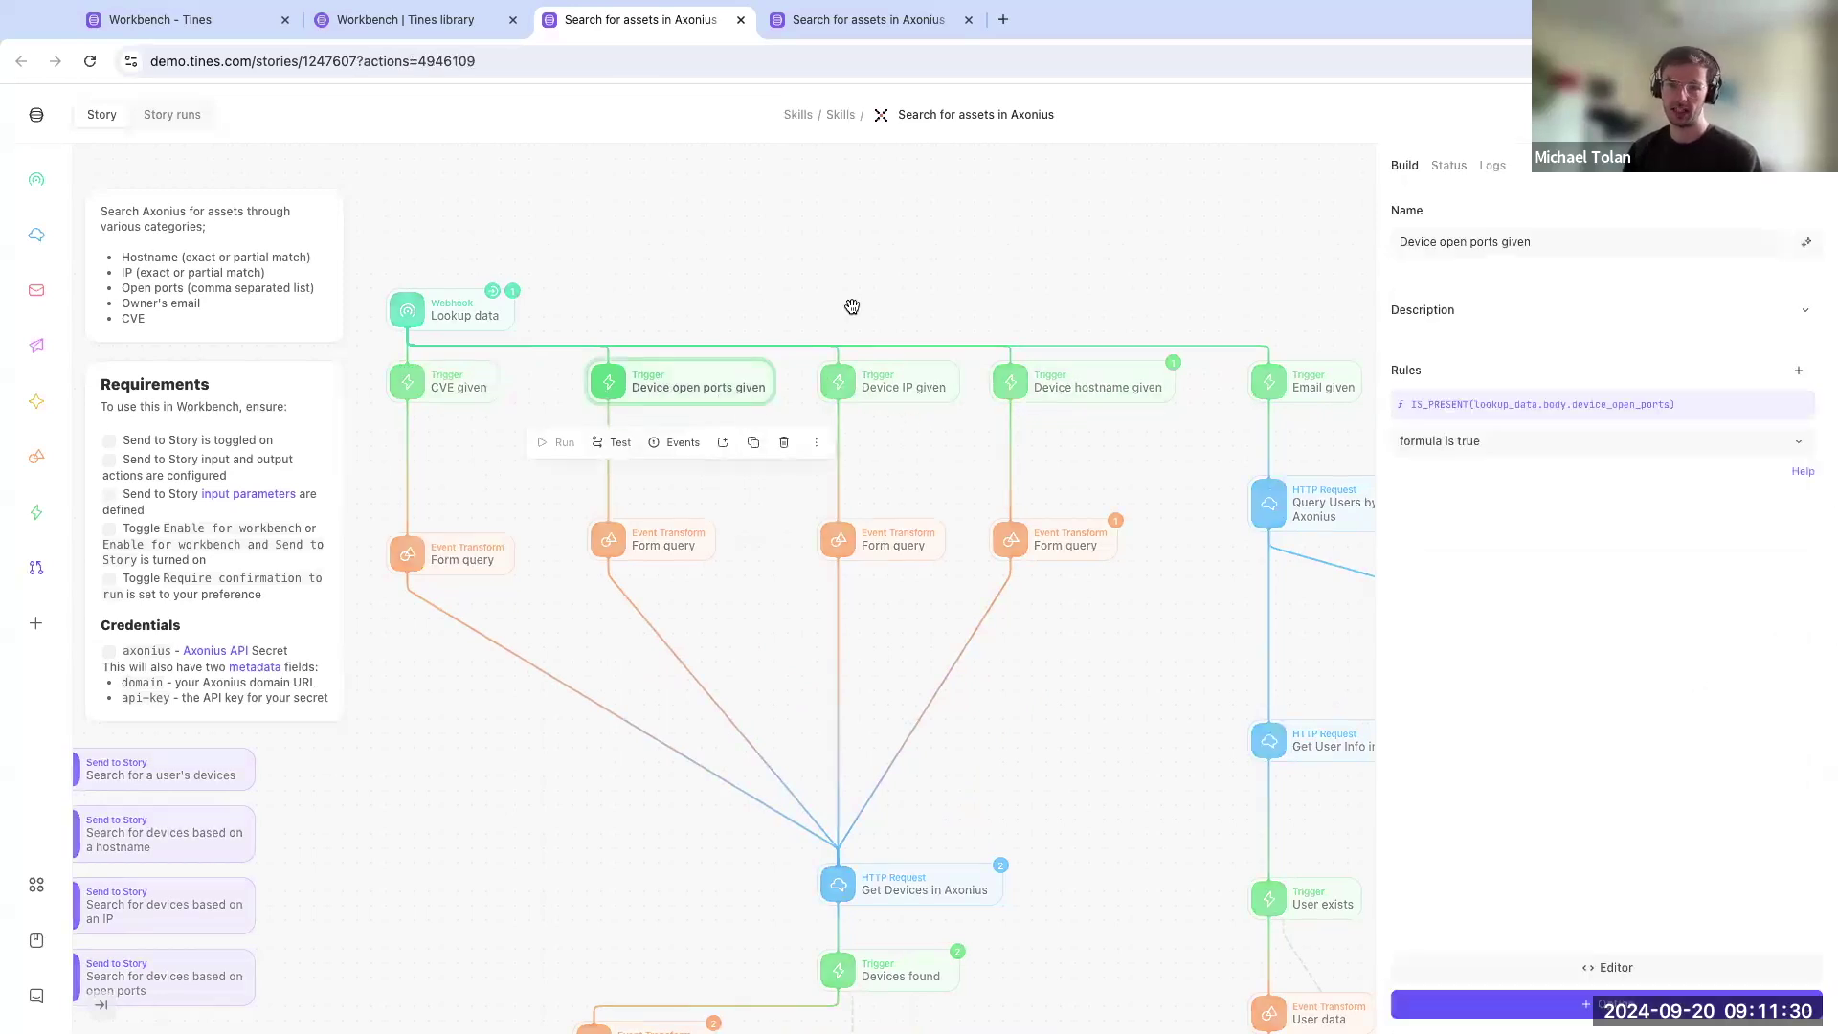
left_click(914, 385)
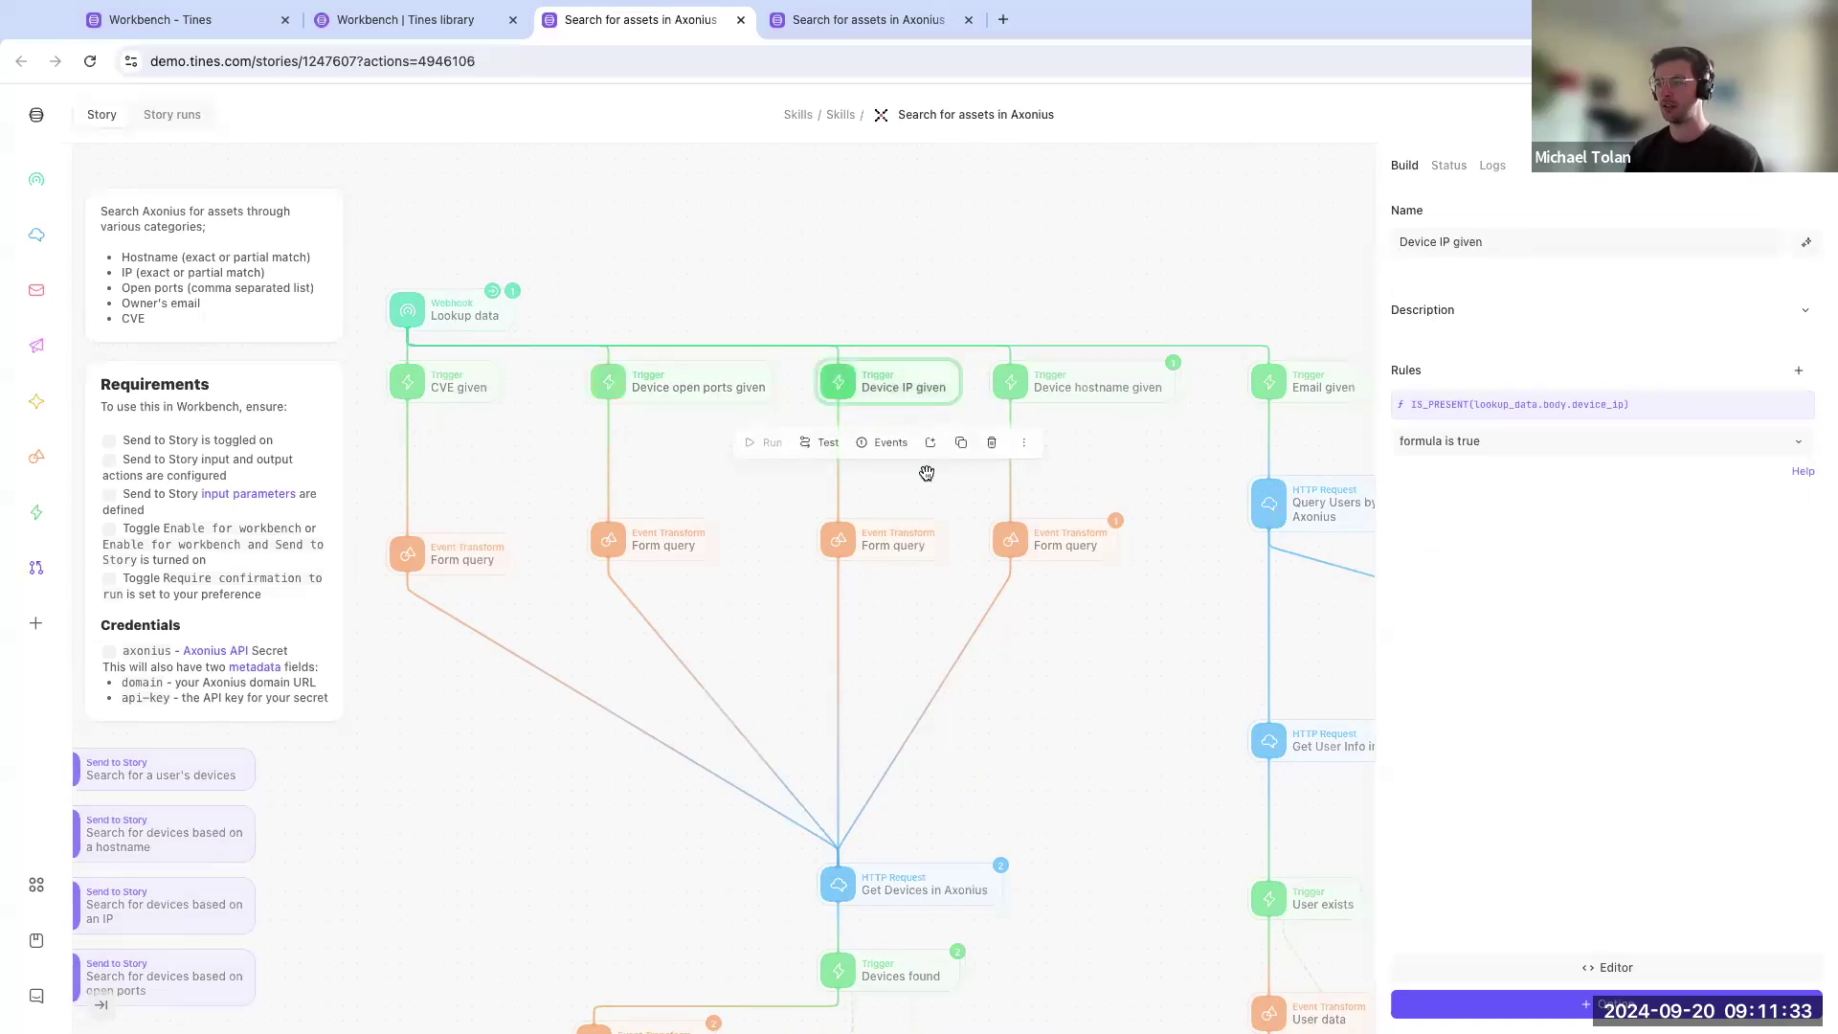
left_click(896, 299)
scroll(895, 298, "right", 5)
left_click(1008, 354)
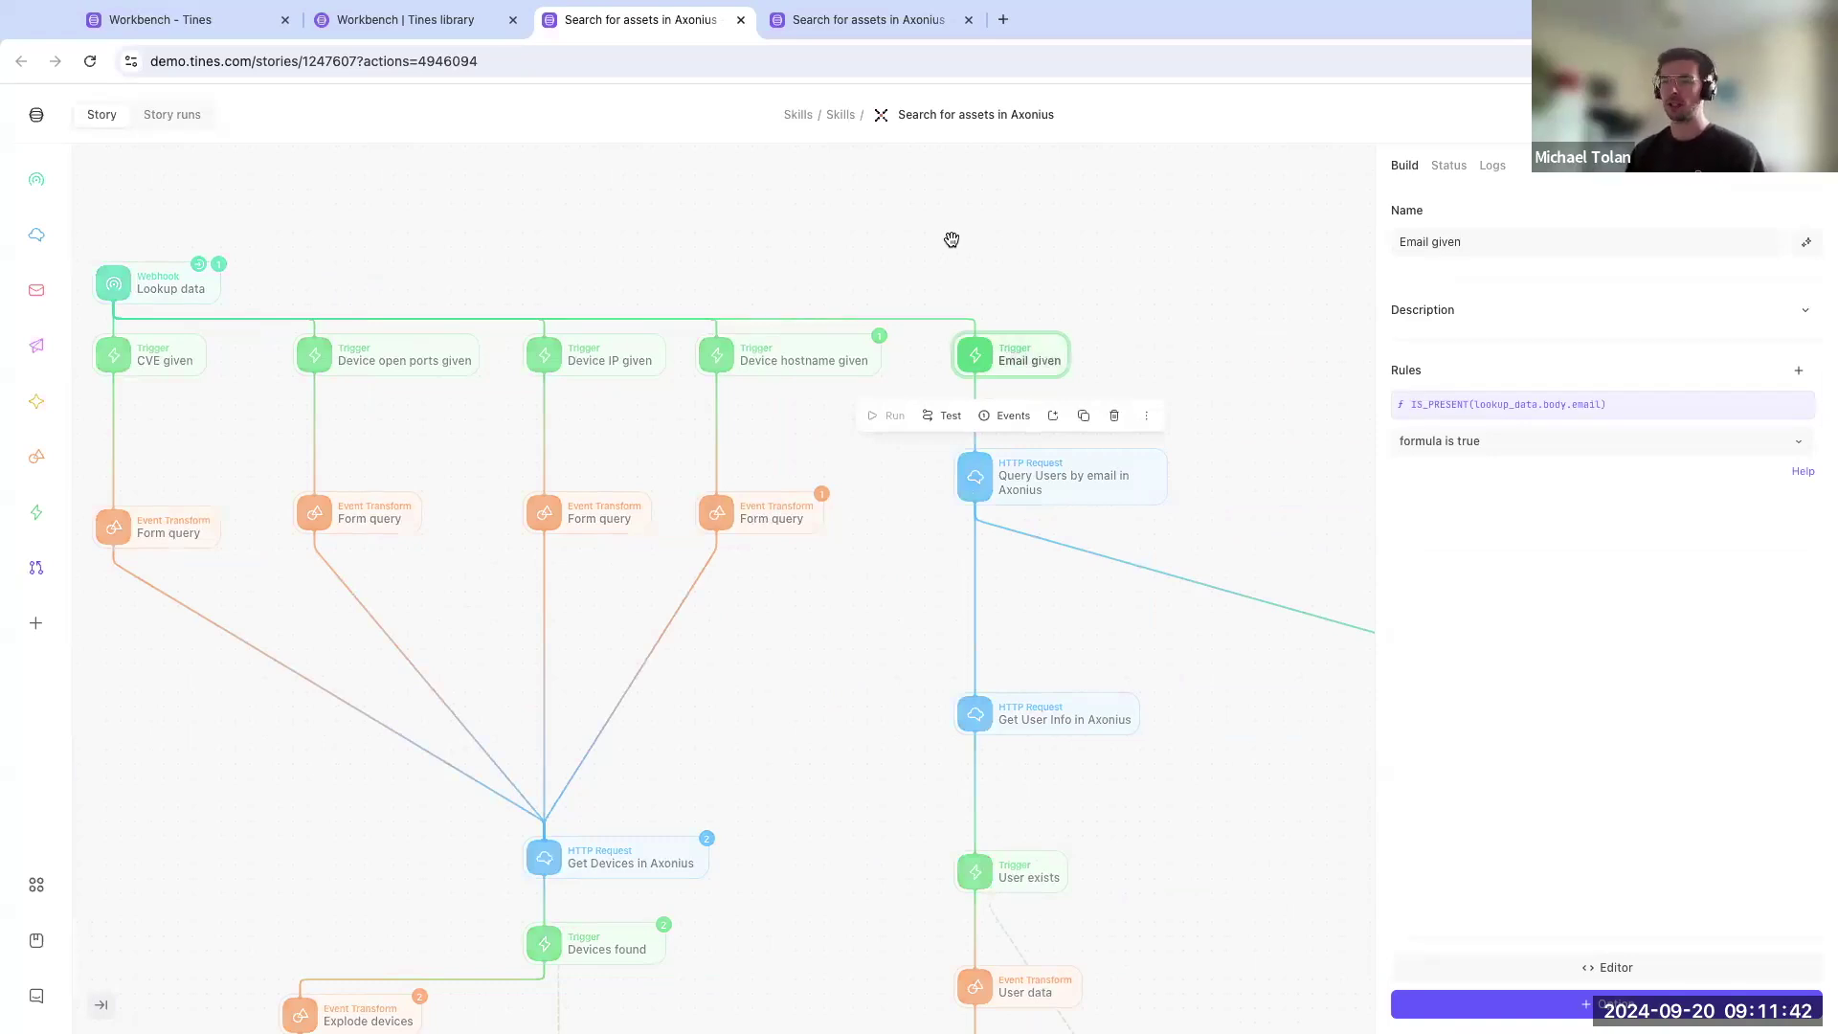
left_click(957, 237)
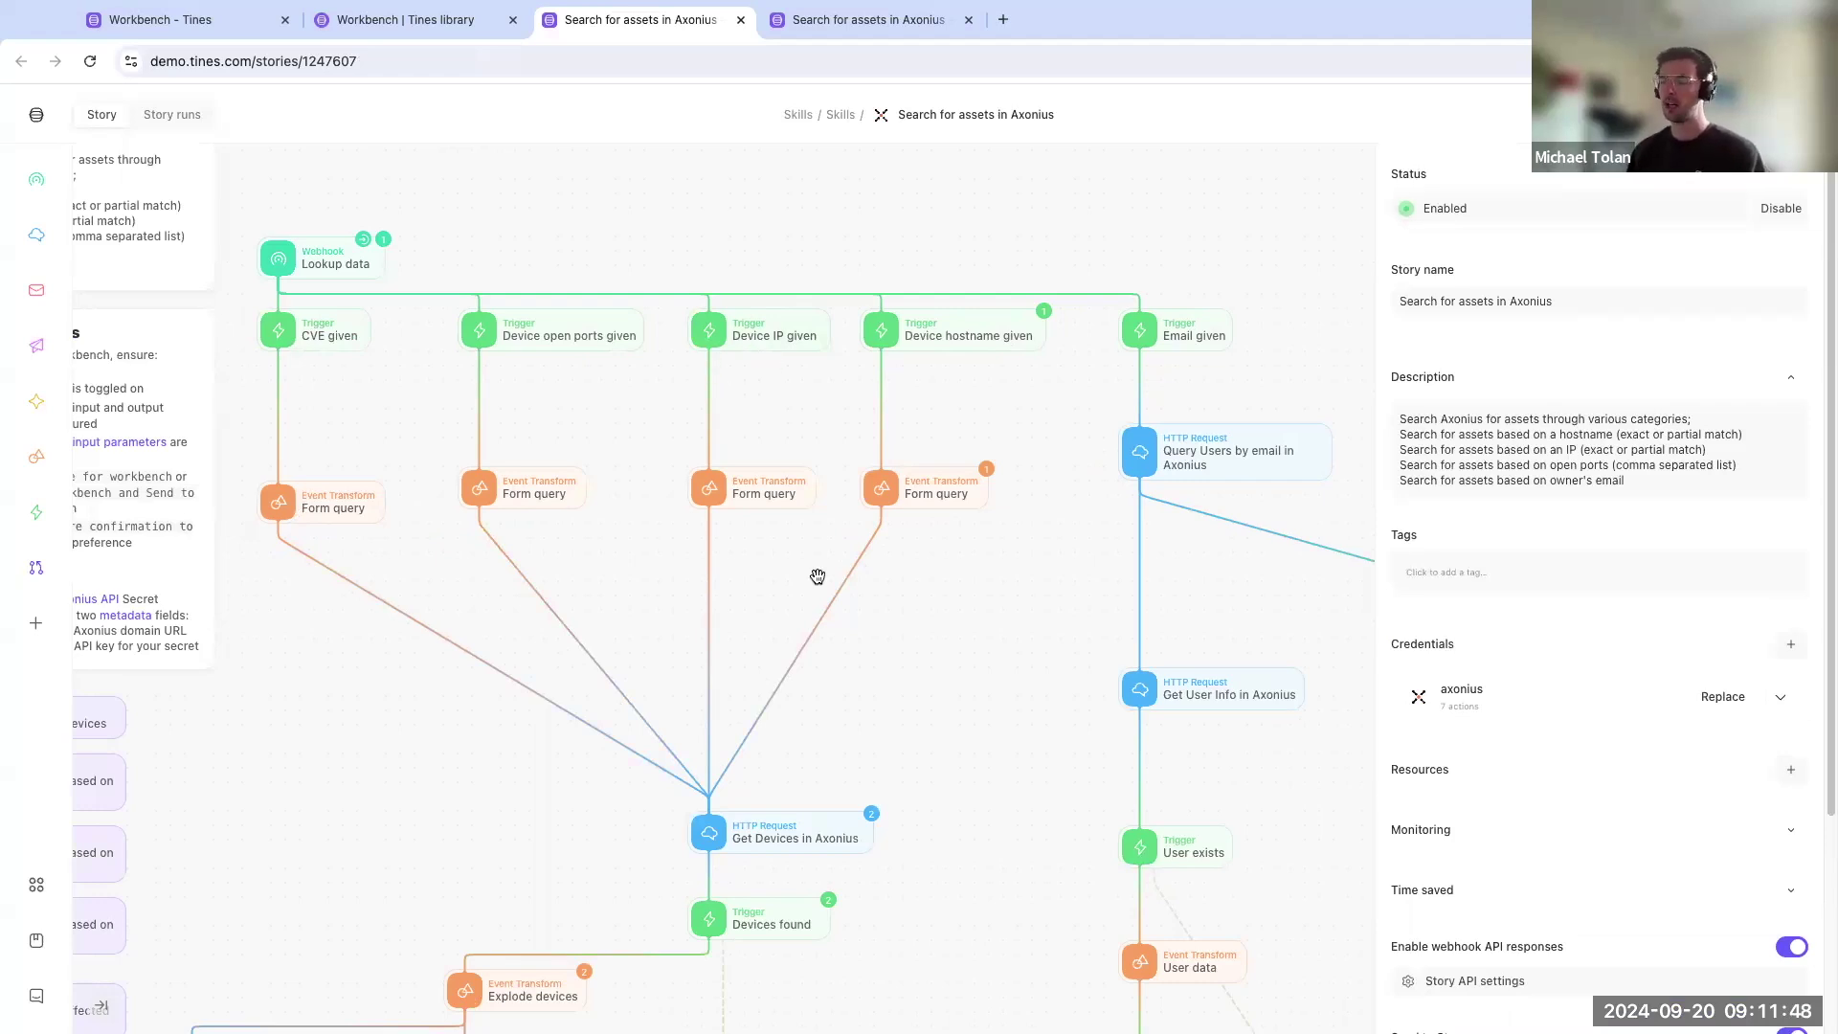
scroll(924, 742, "down", 2)
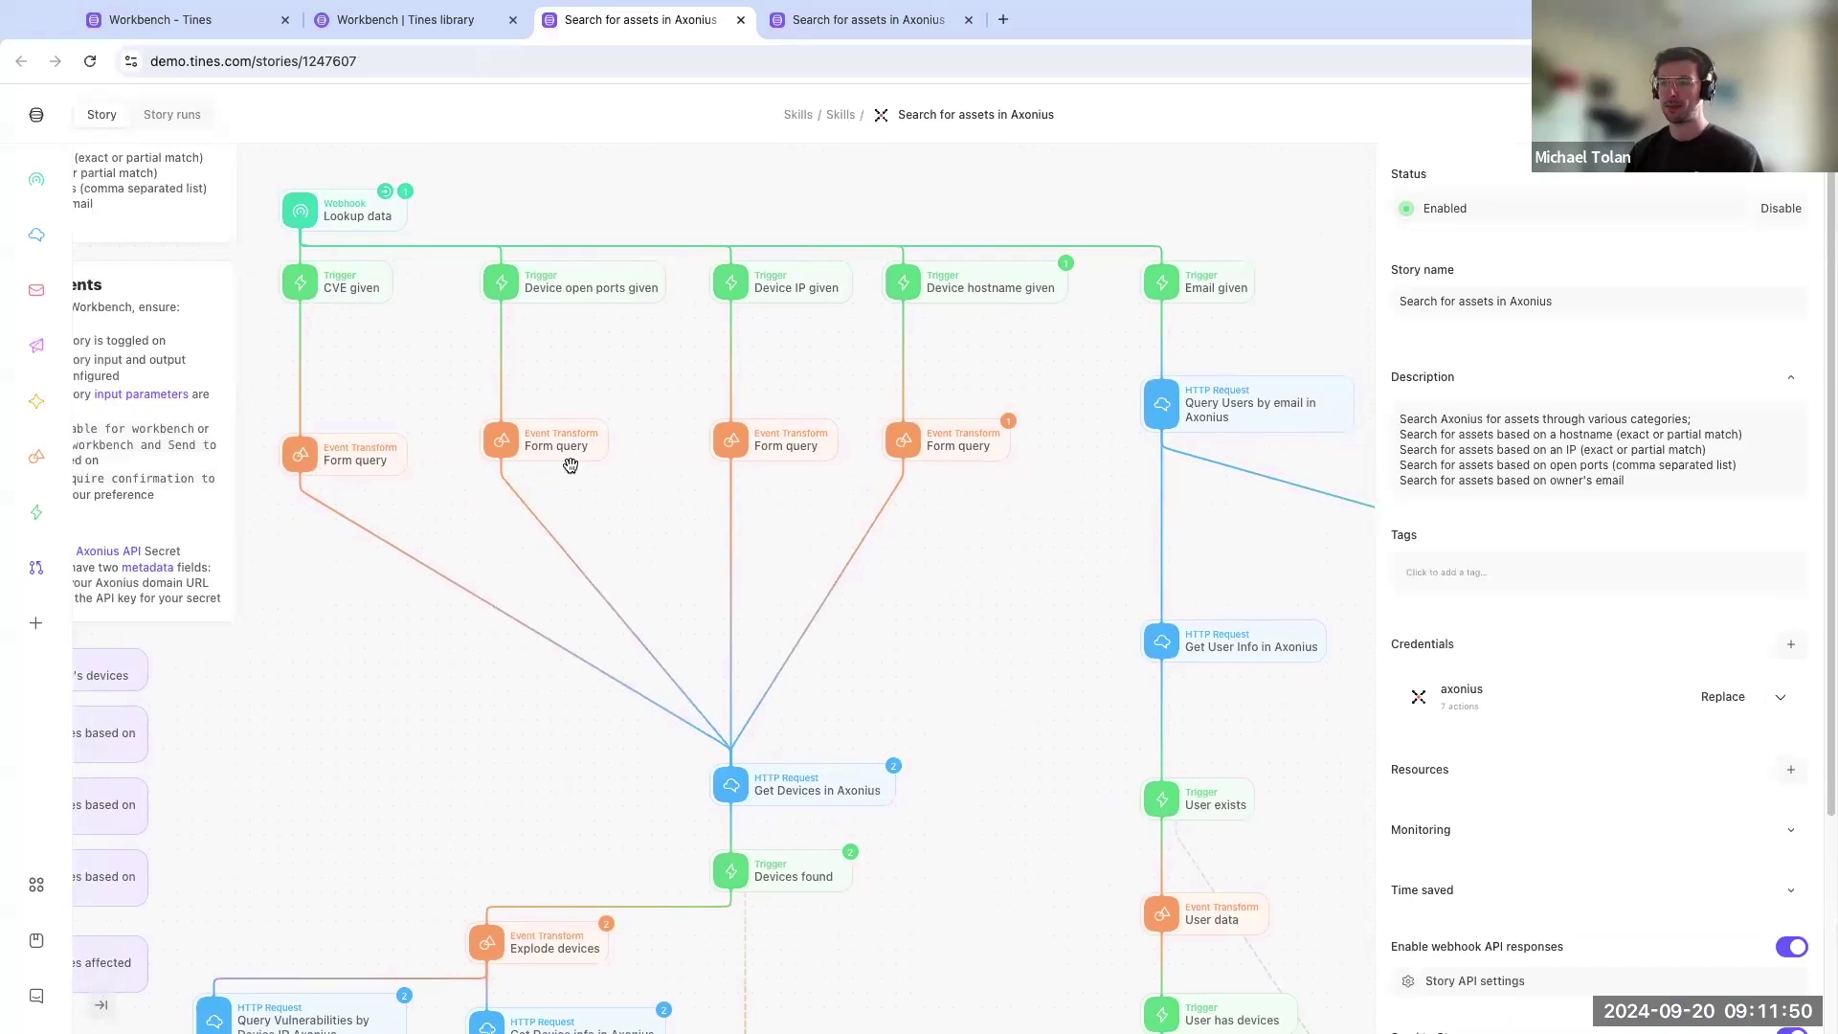
Step: Return to the Workbench chat and review the device's hostname, operating system, agents, ports and vulnerabilities in the Axonius answer
left_click(210, 35)
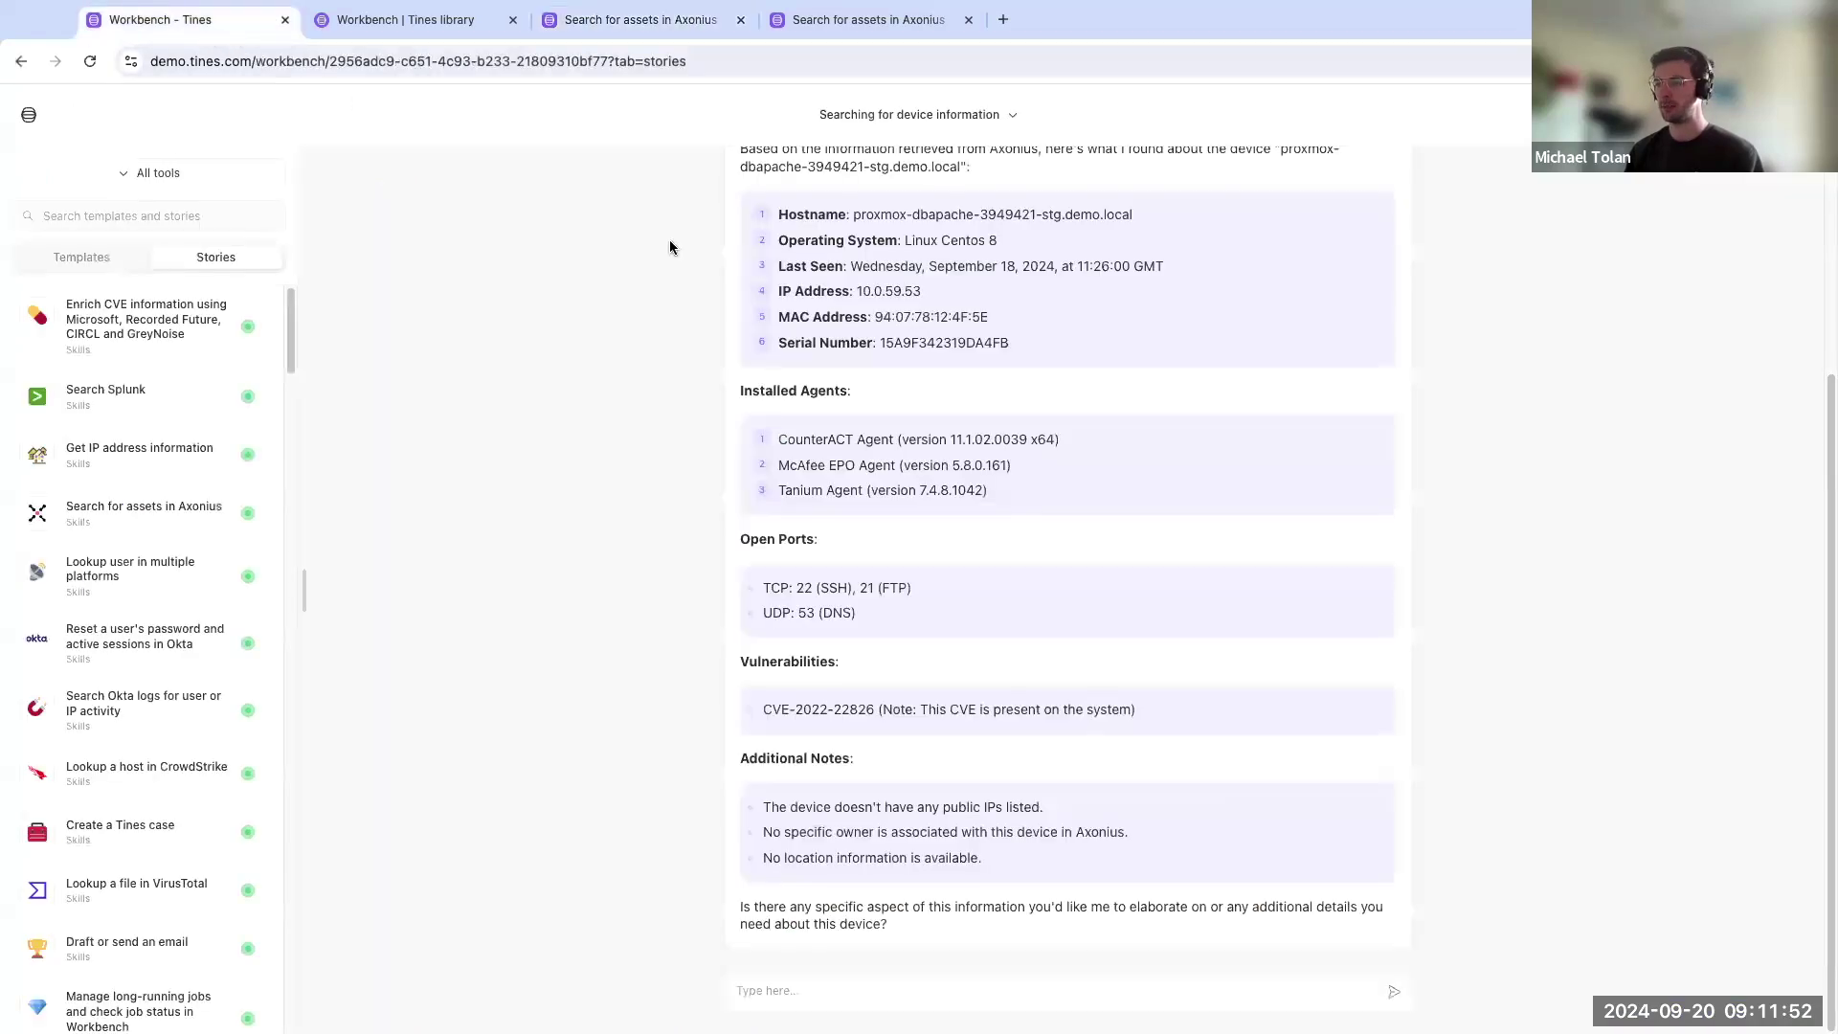
scroll(670, 246, "up", 5)
left_click(962, 379)
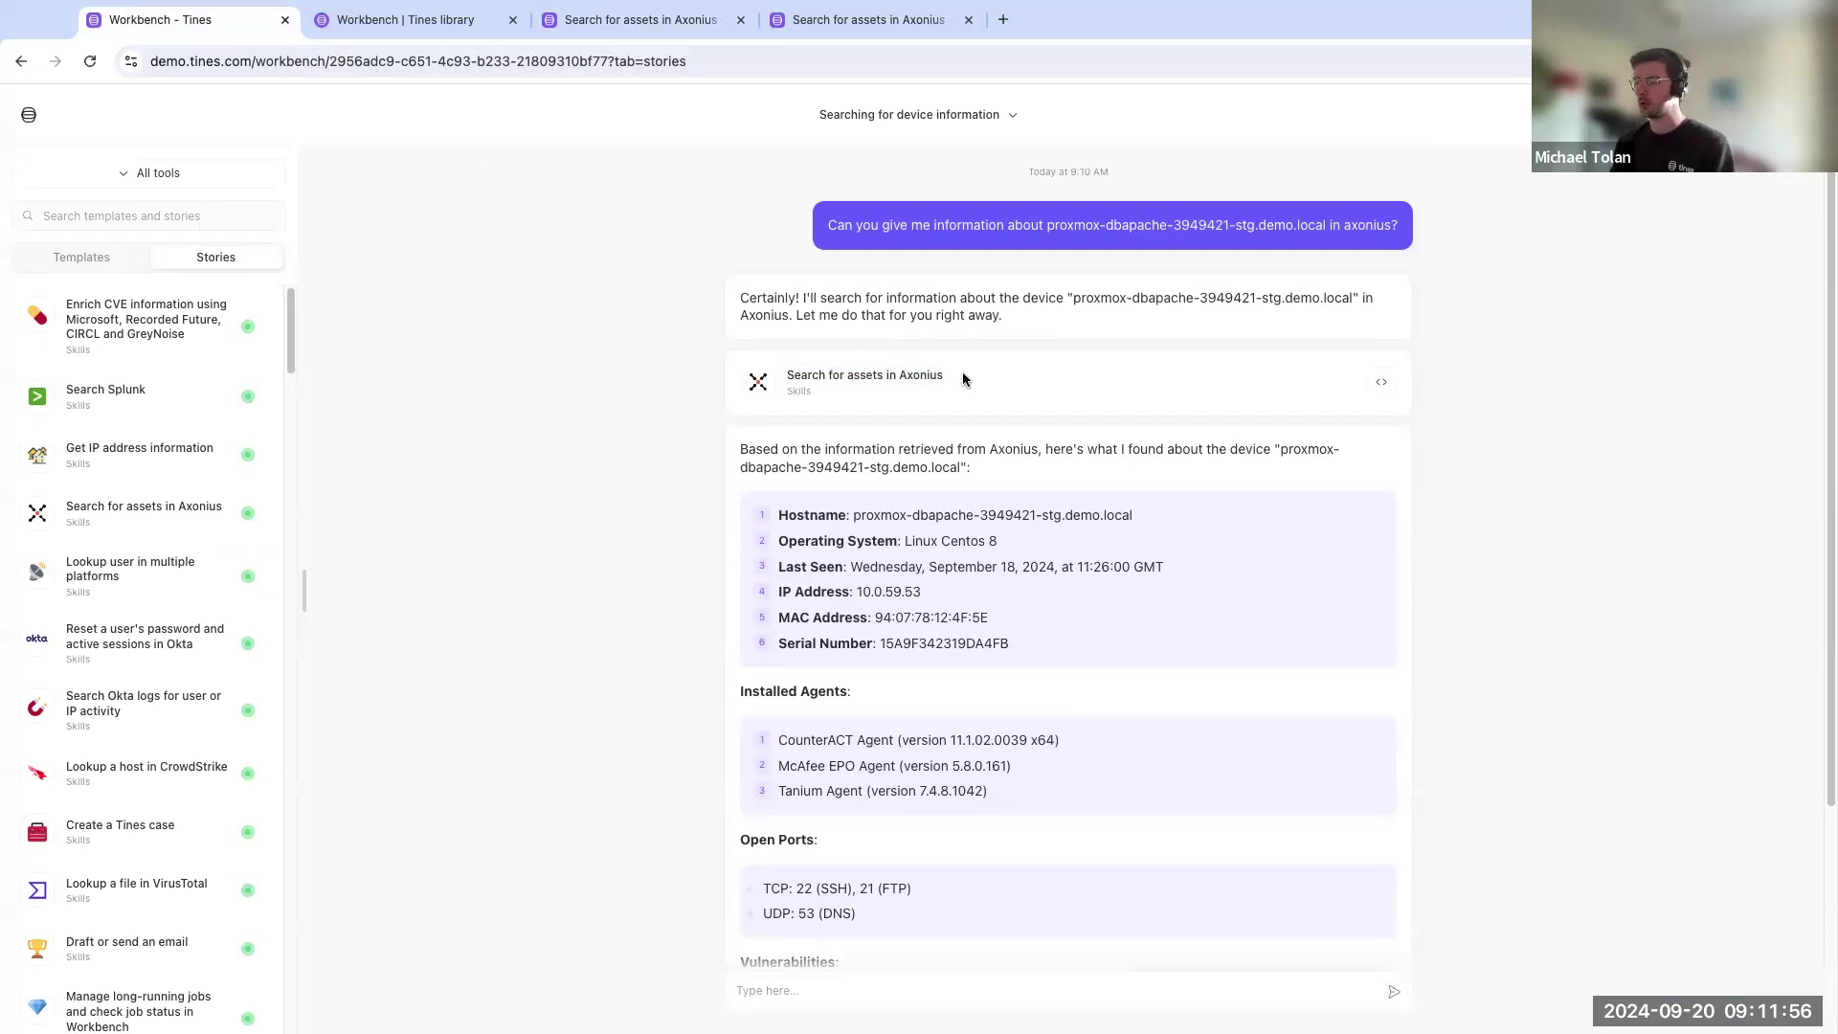
left_click_drag(847, 515, 1132, 515)
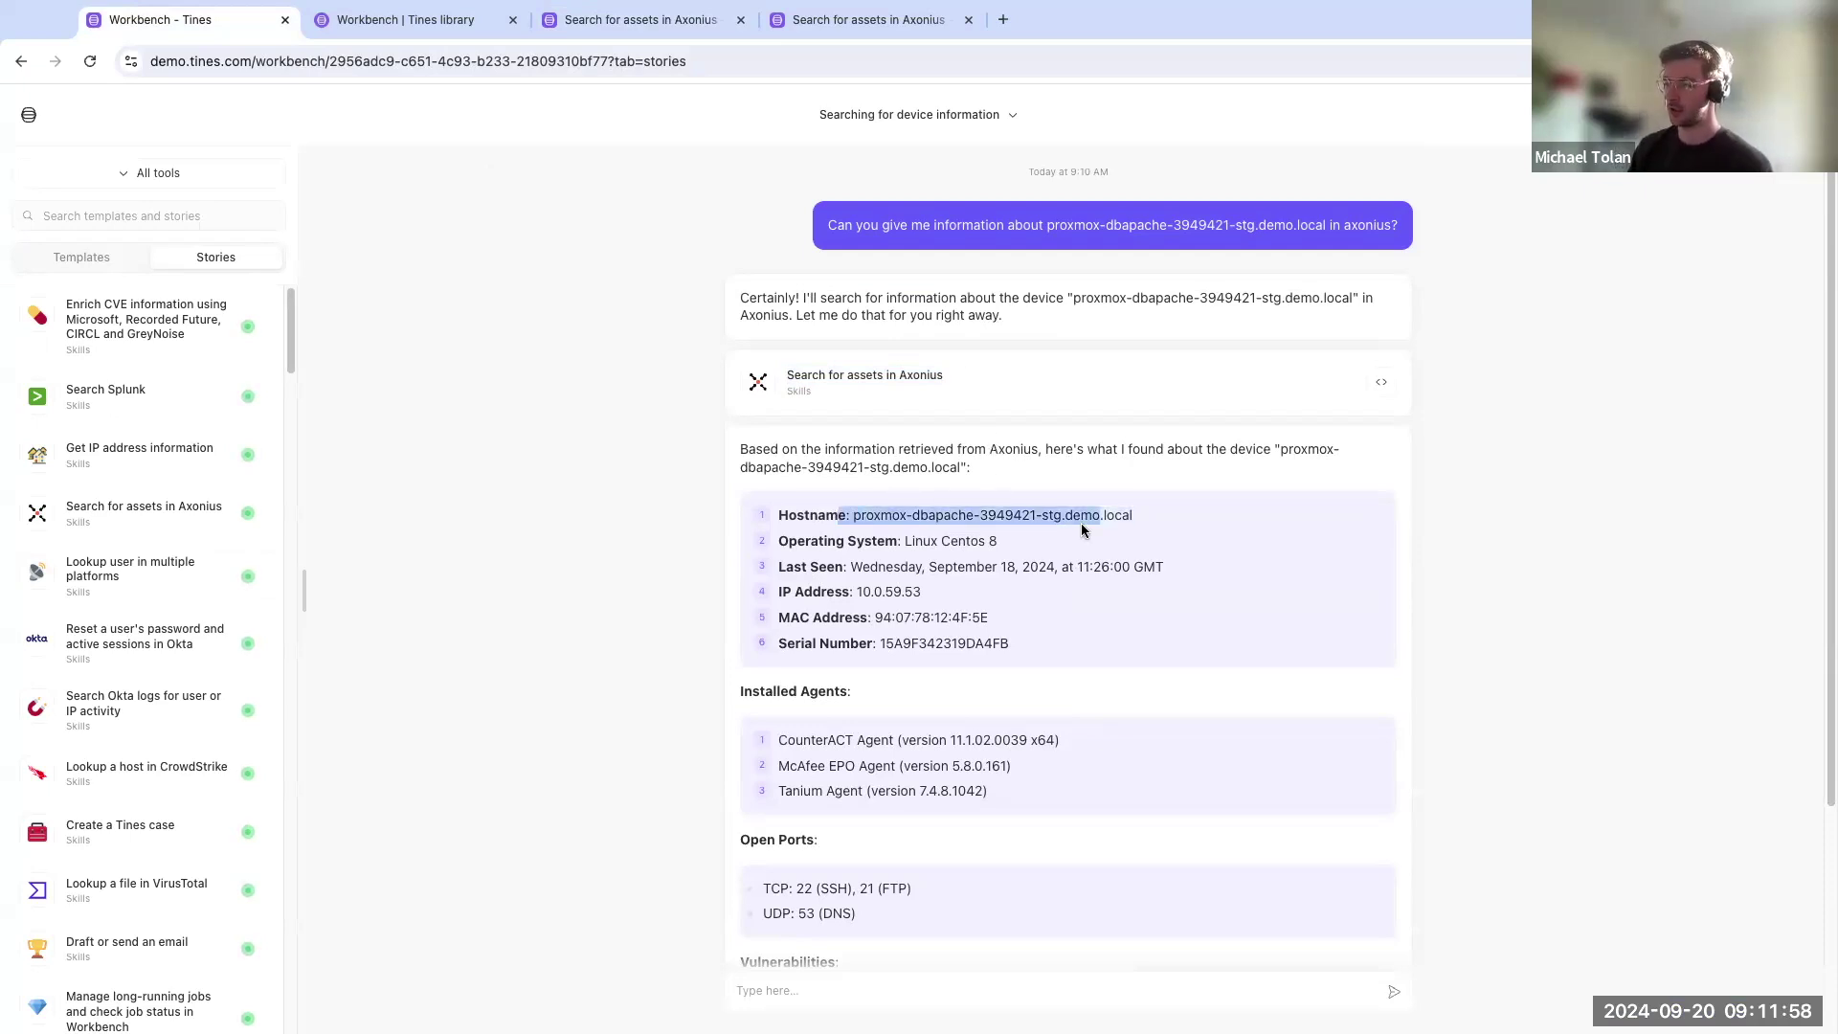
left_click_drag(899, 544, 1003, 538)
scroll(1008, 551, "down", 2)
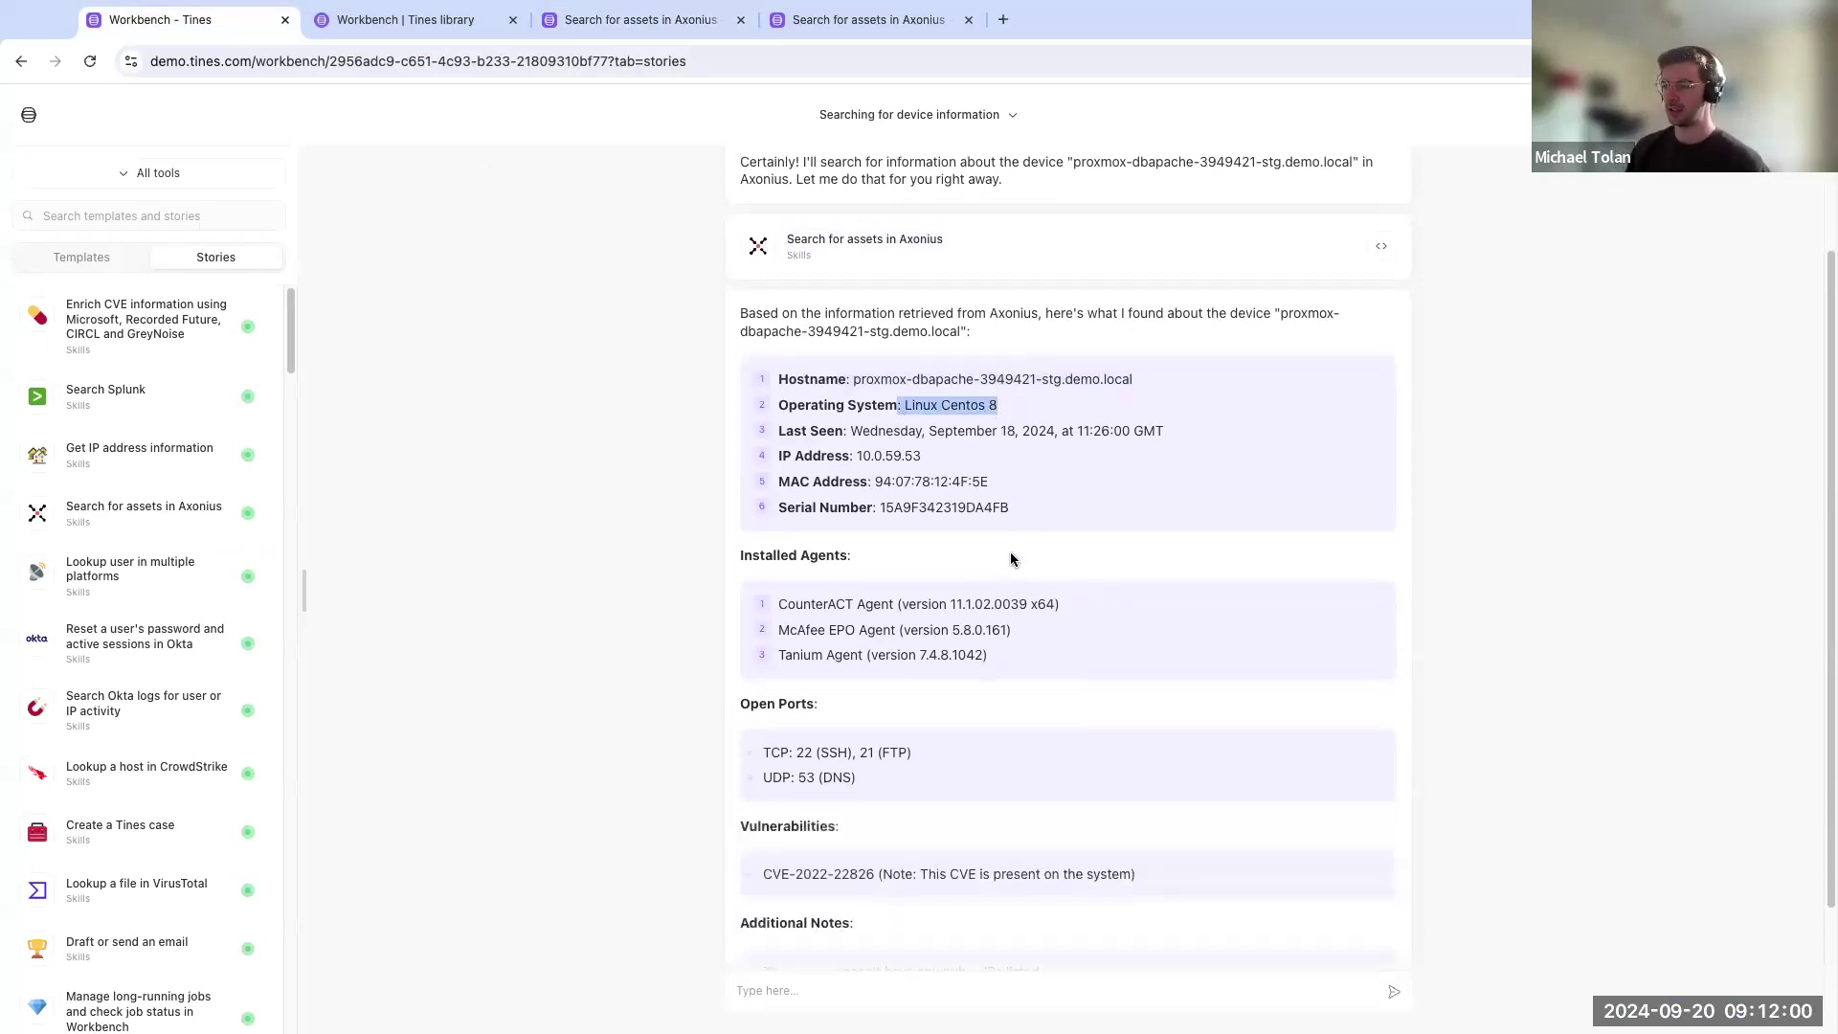
scroll(1012, 562, "down", 2)
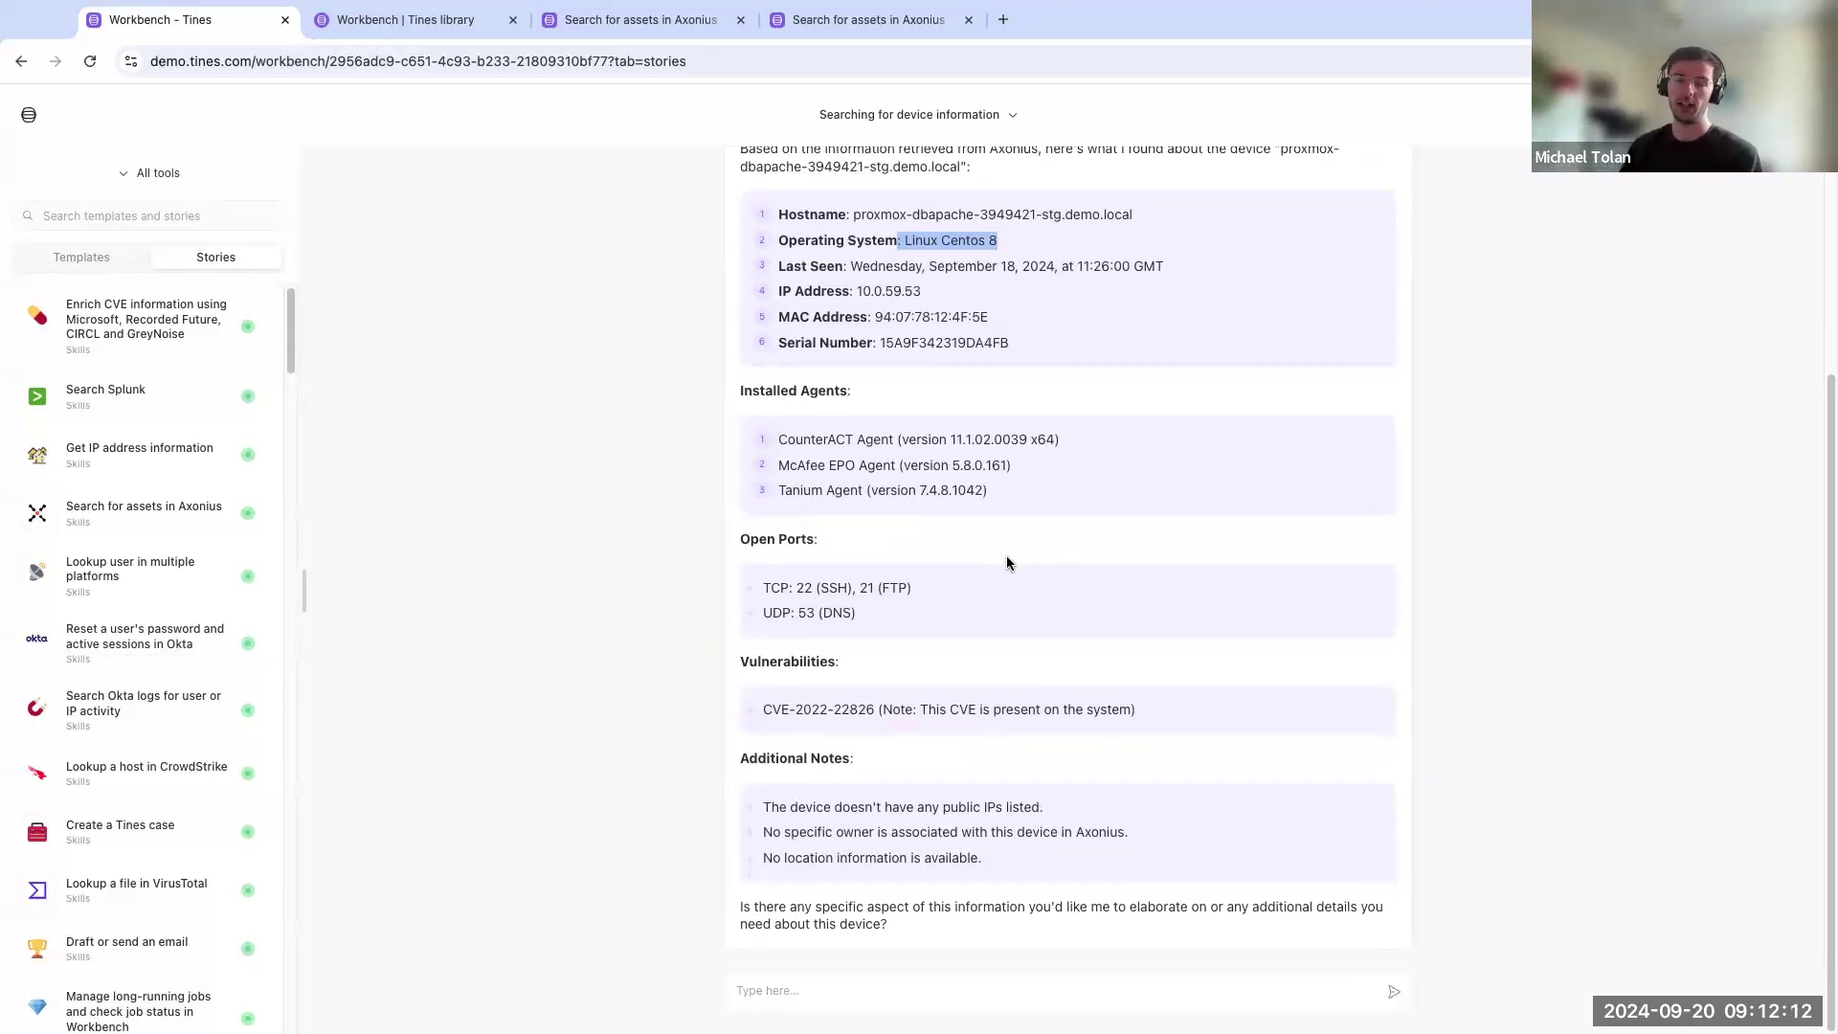
Step: Highlight the device details block in the answer and the CVE identifier listed under Vulnerabilities
scroll(987, 536, "up", 2)
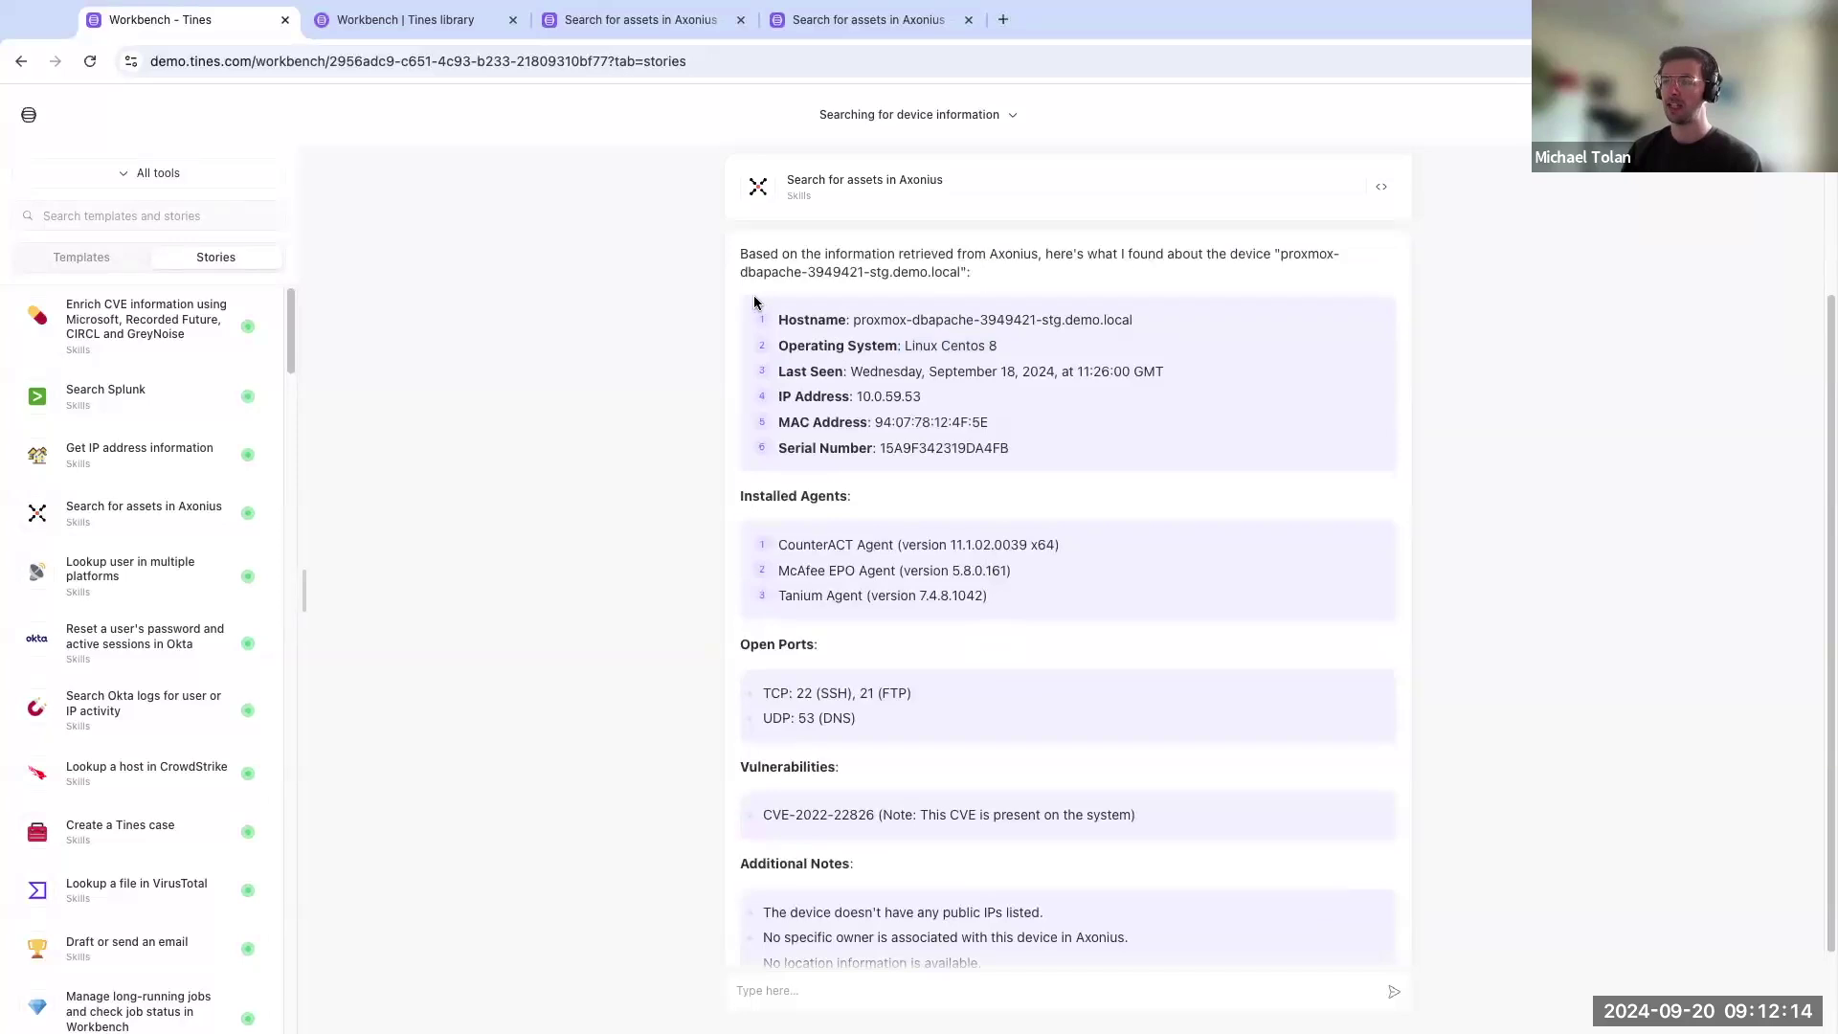
left_click_drag(768, 310, 1122, 469)
left_click(1100, 516)
scroll(829, 582, "down", 1)
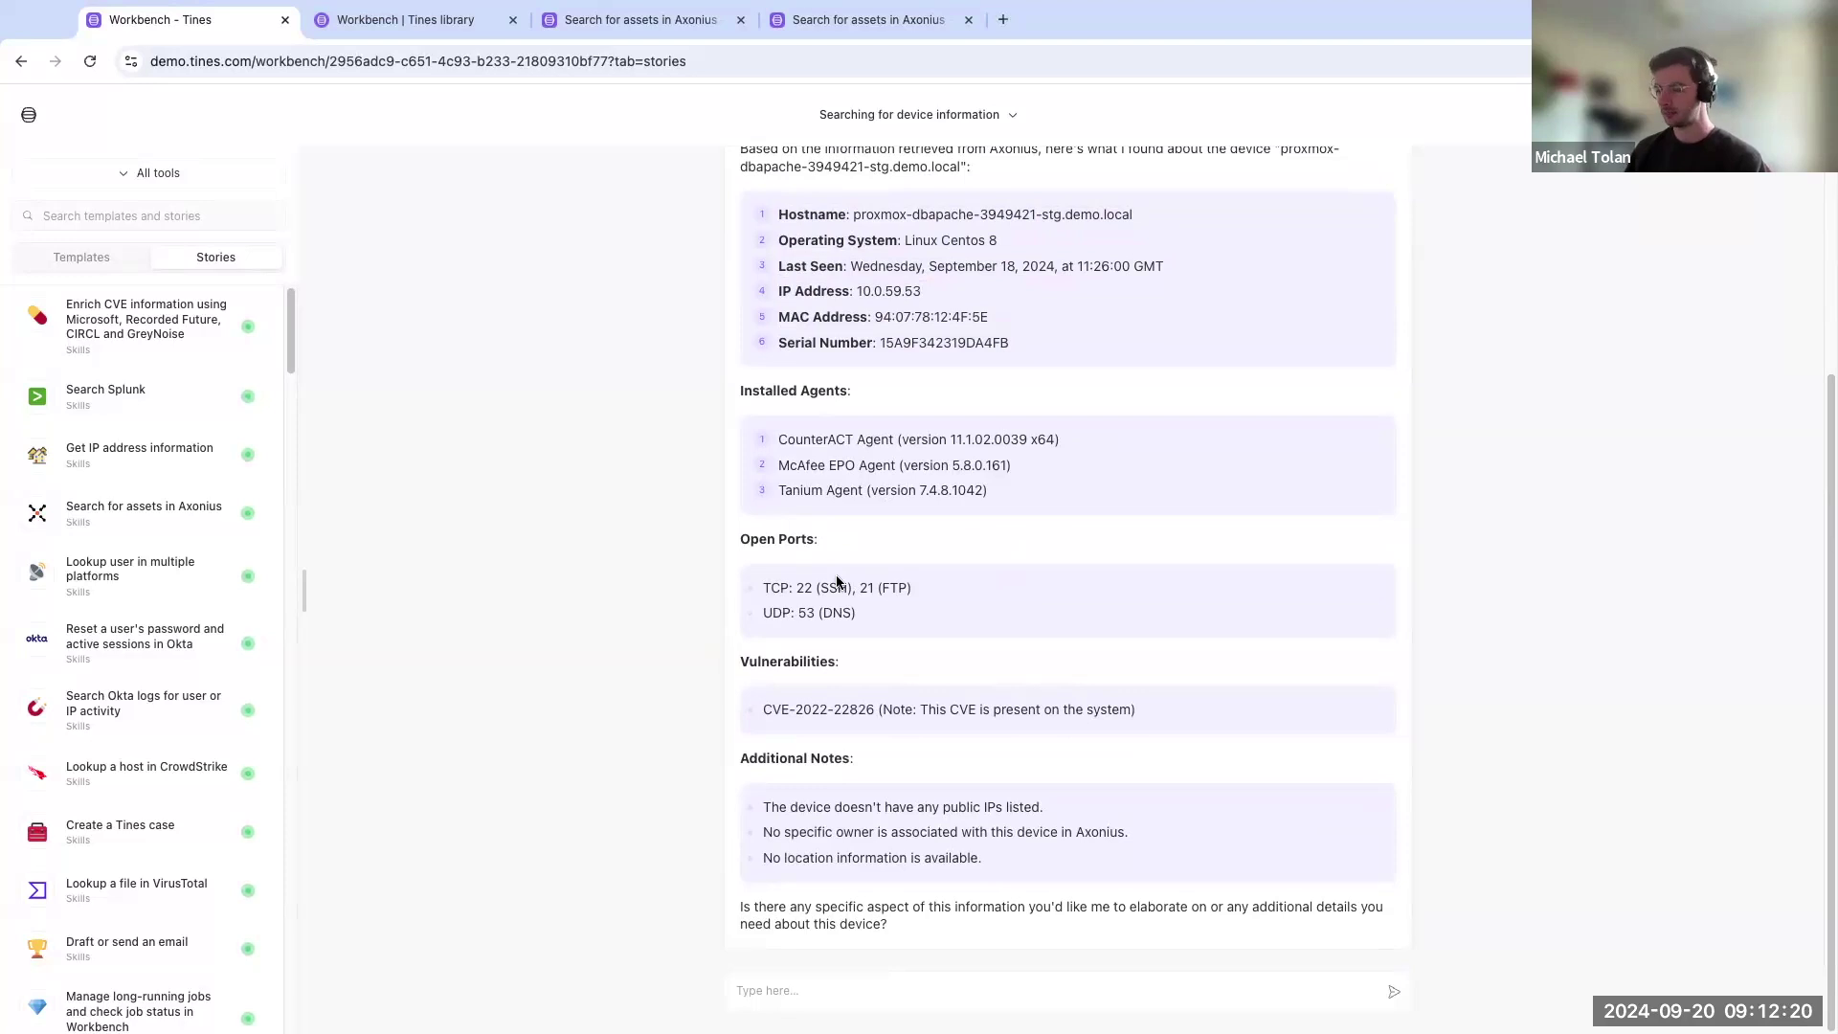
left_click_drag(763, 713, 883, 713)
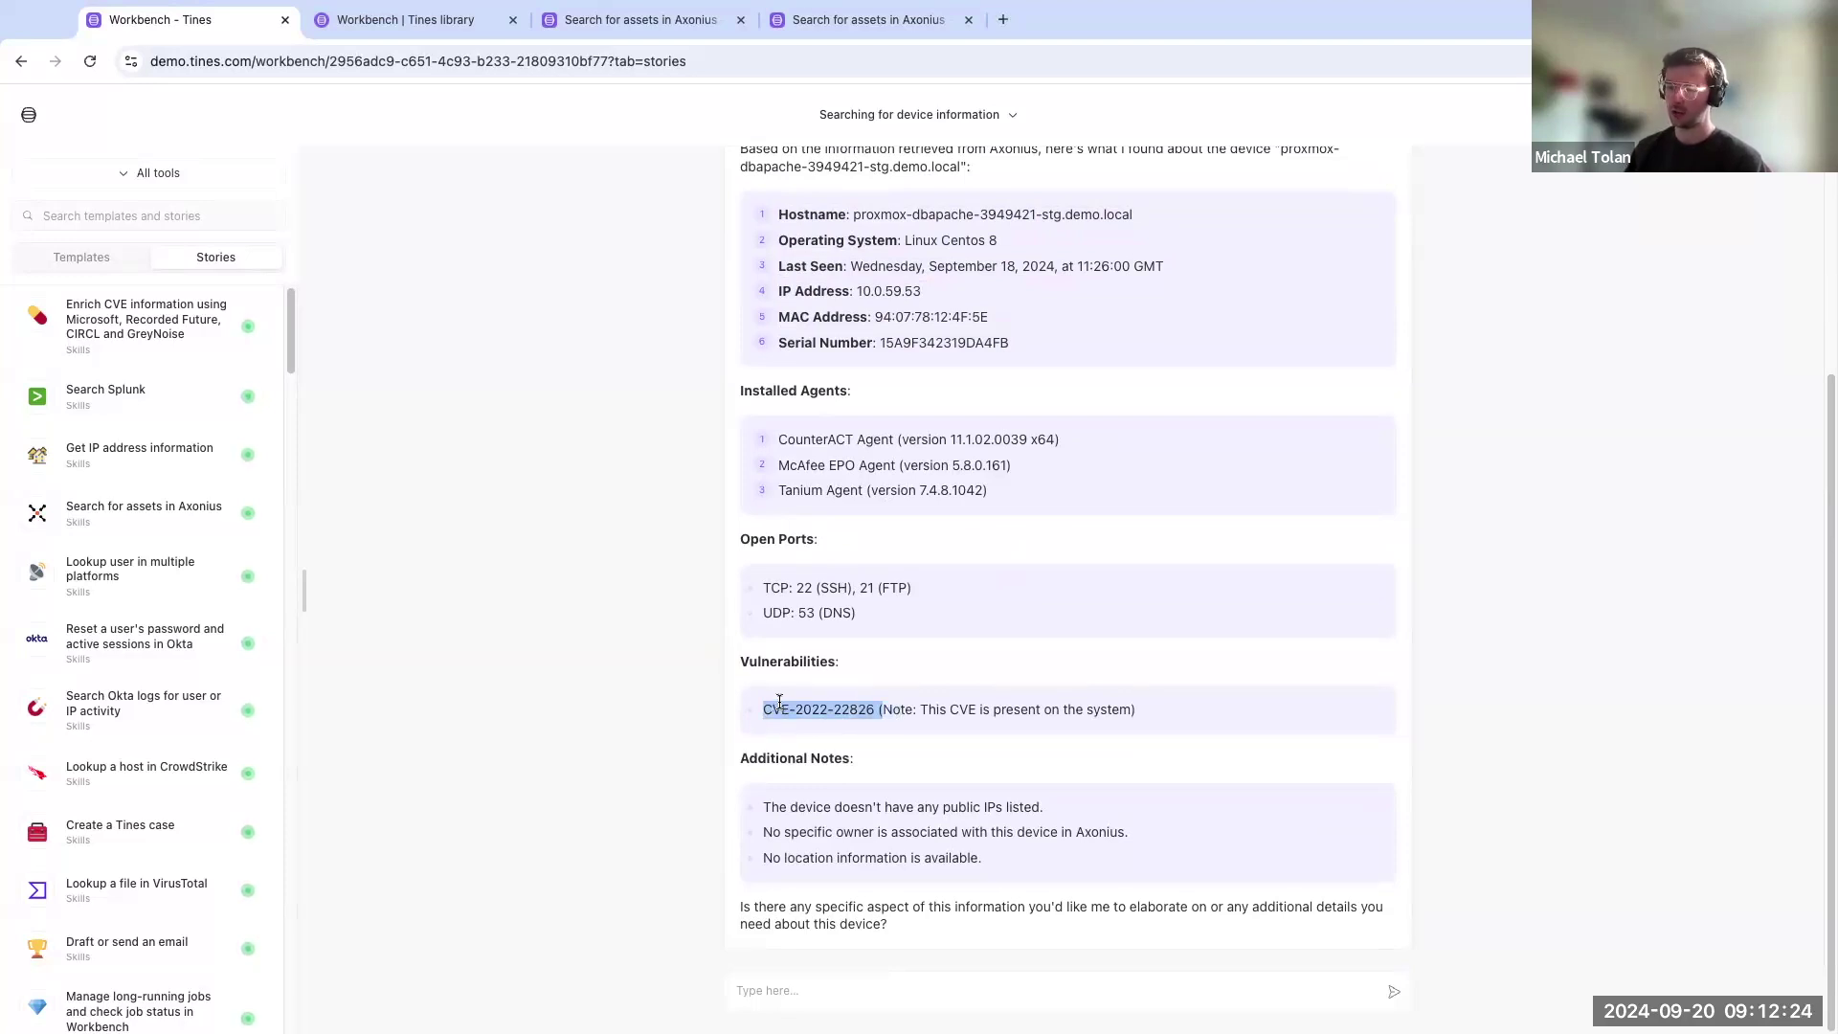
left_click(883, 705, "shift")
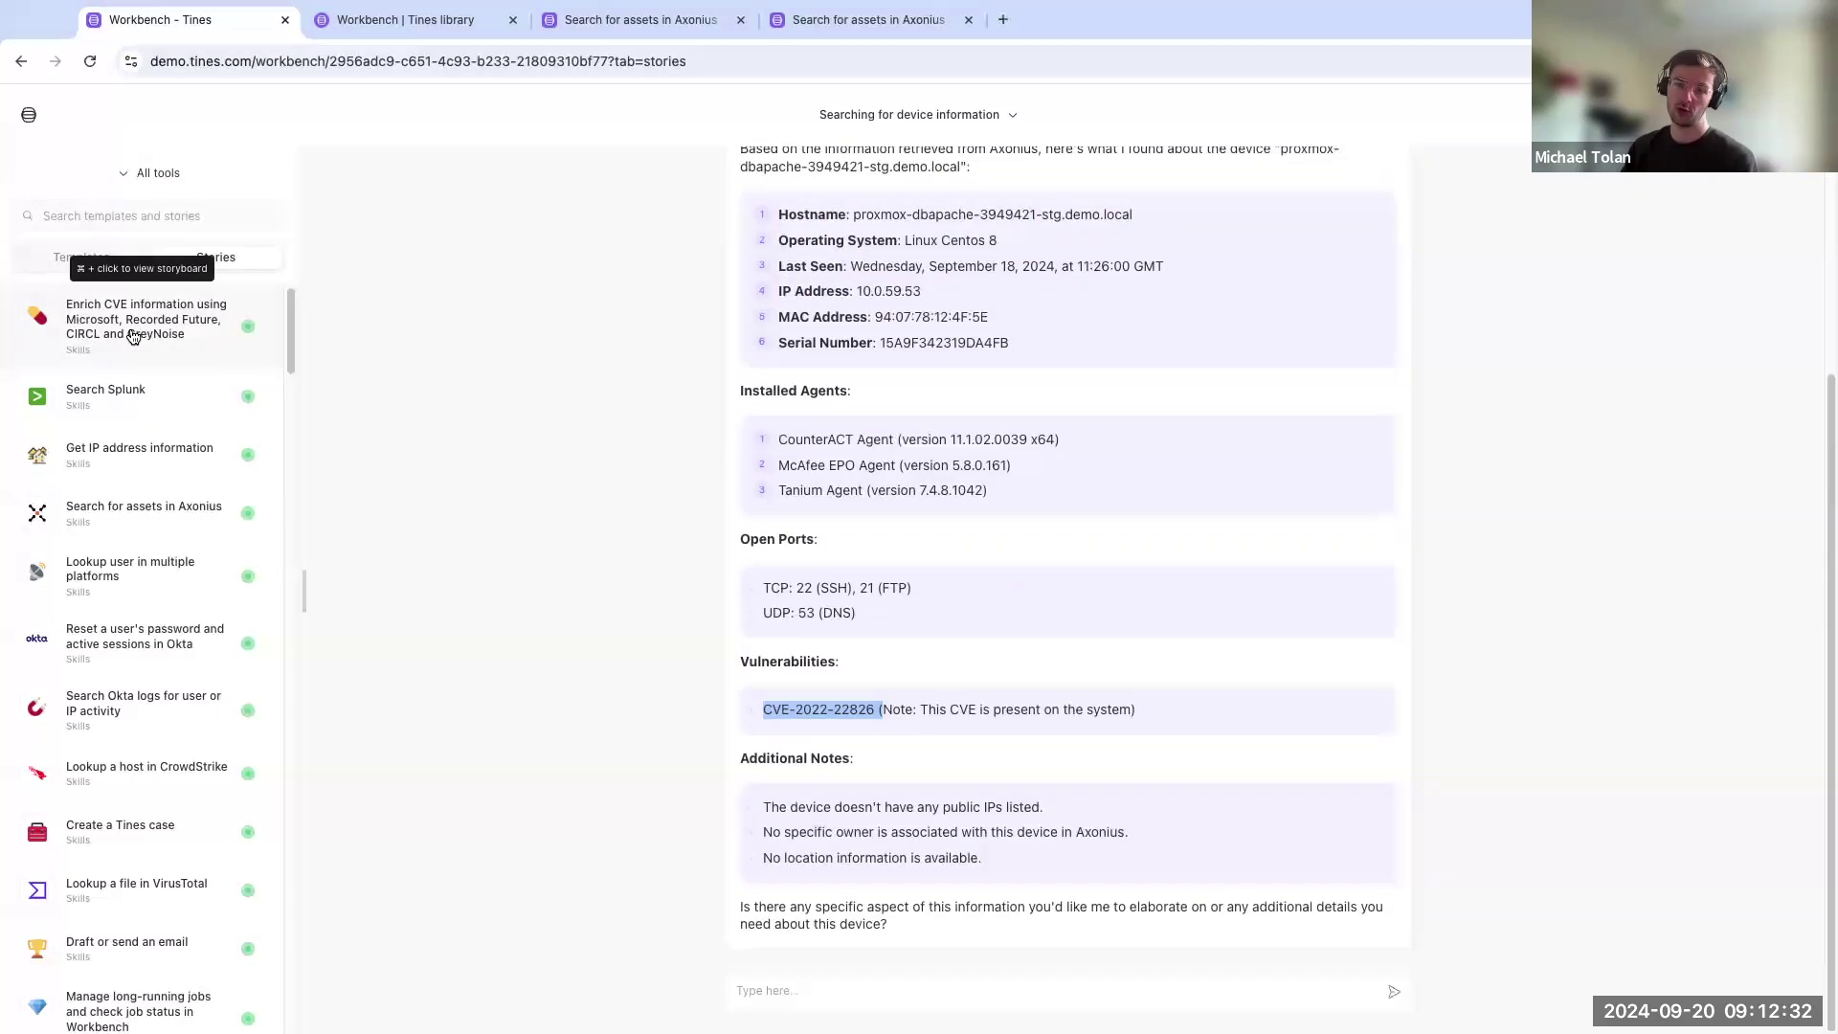
Step: Ask "Can you tell me more about this CVE?" and approve running the Enrich CVE information skill
left_click(986, 995)
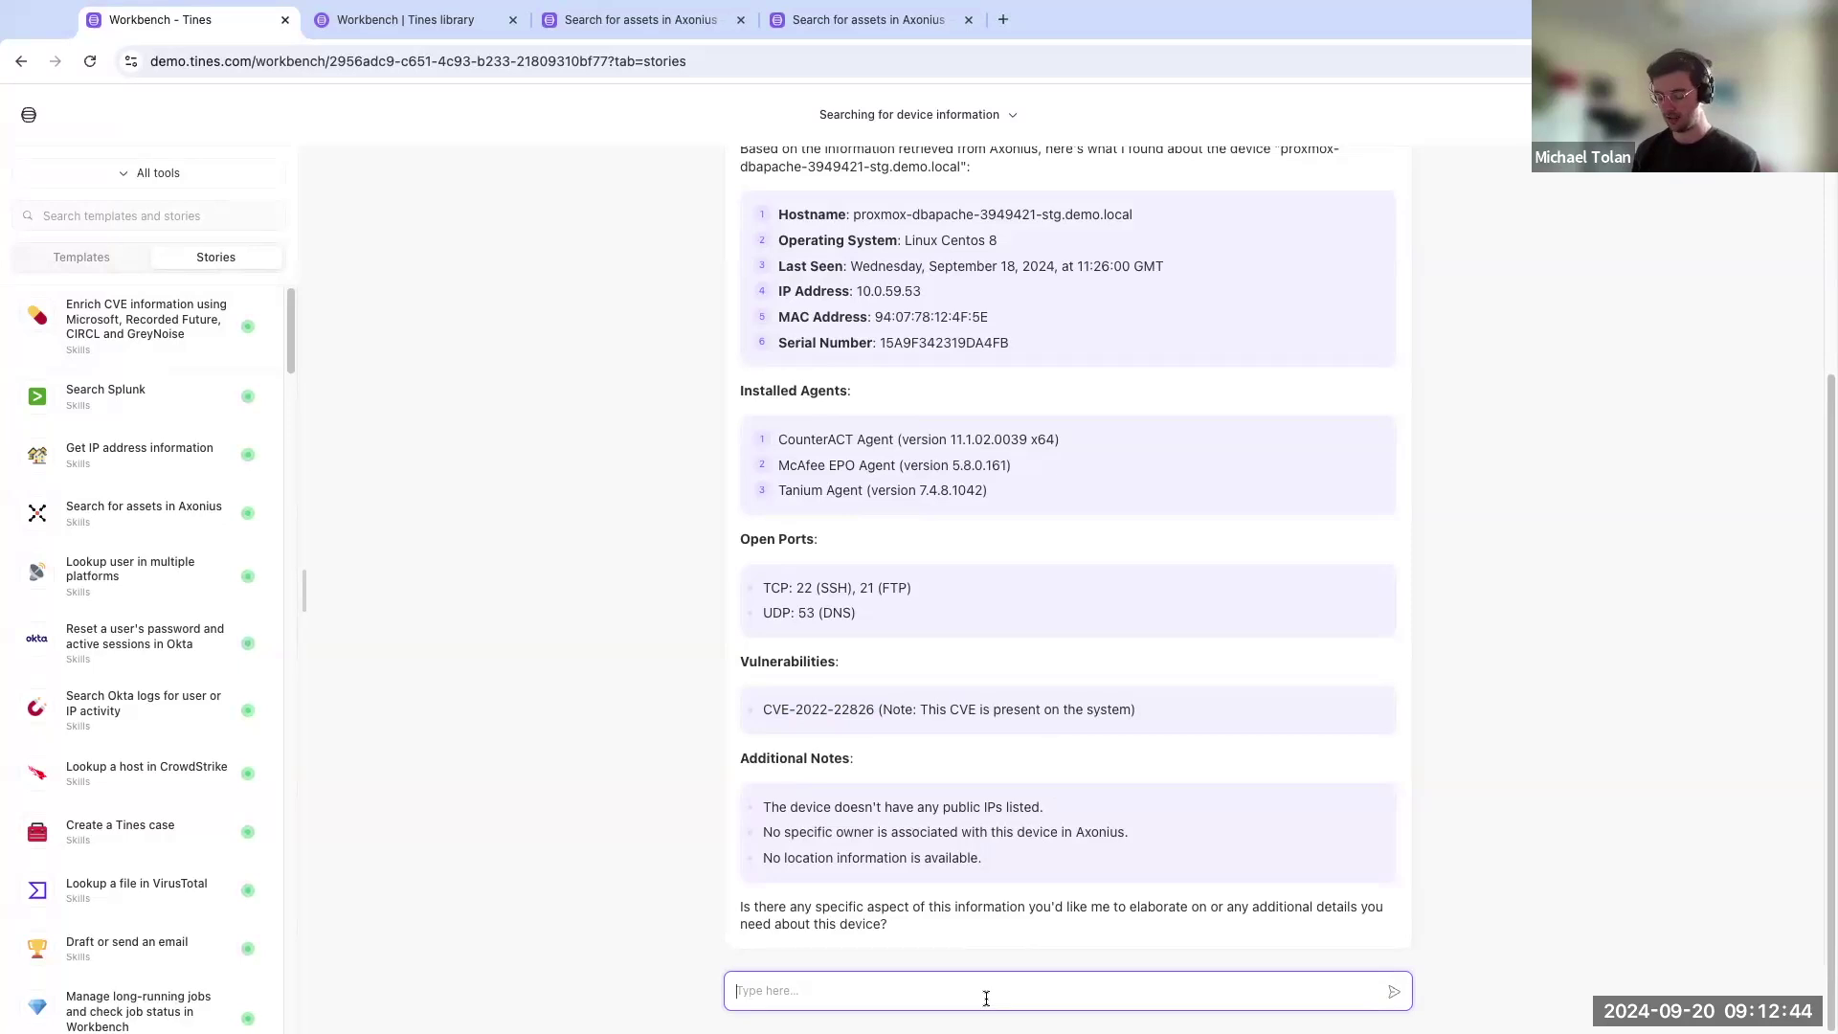
type("Can you tell me more anout")
key("BackSpace")
type("bout ")
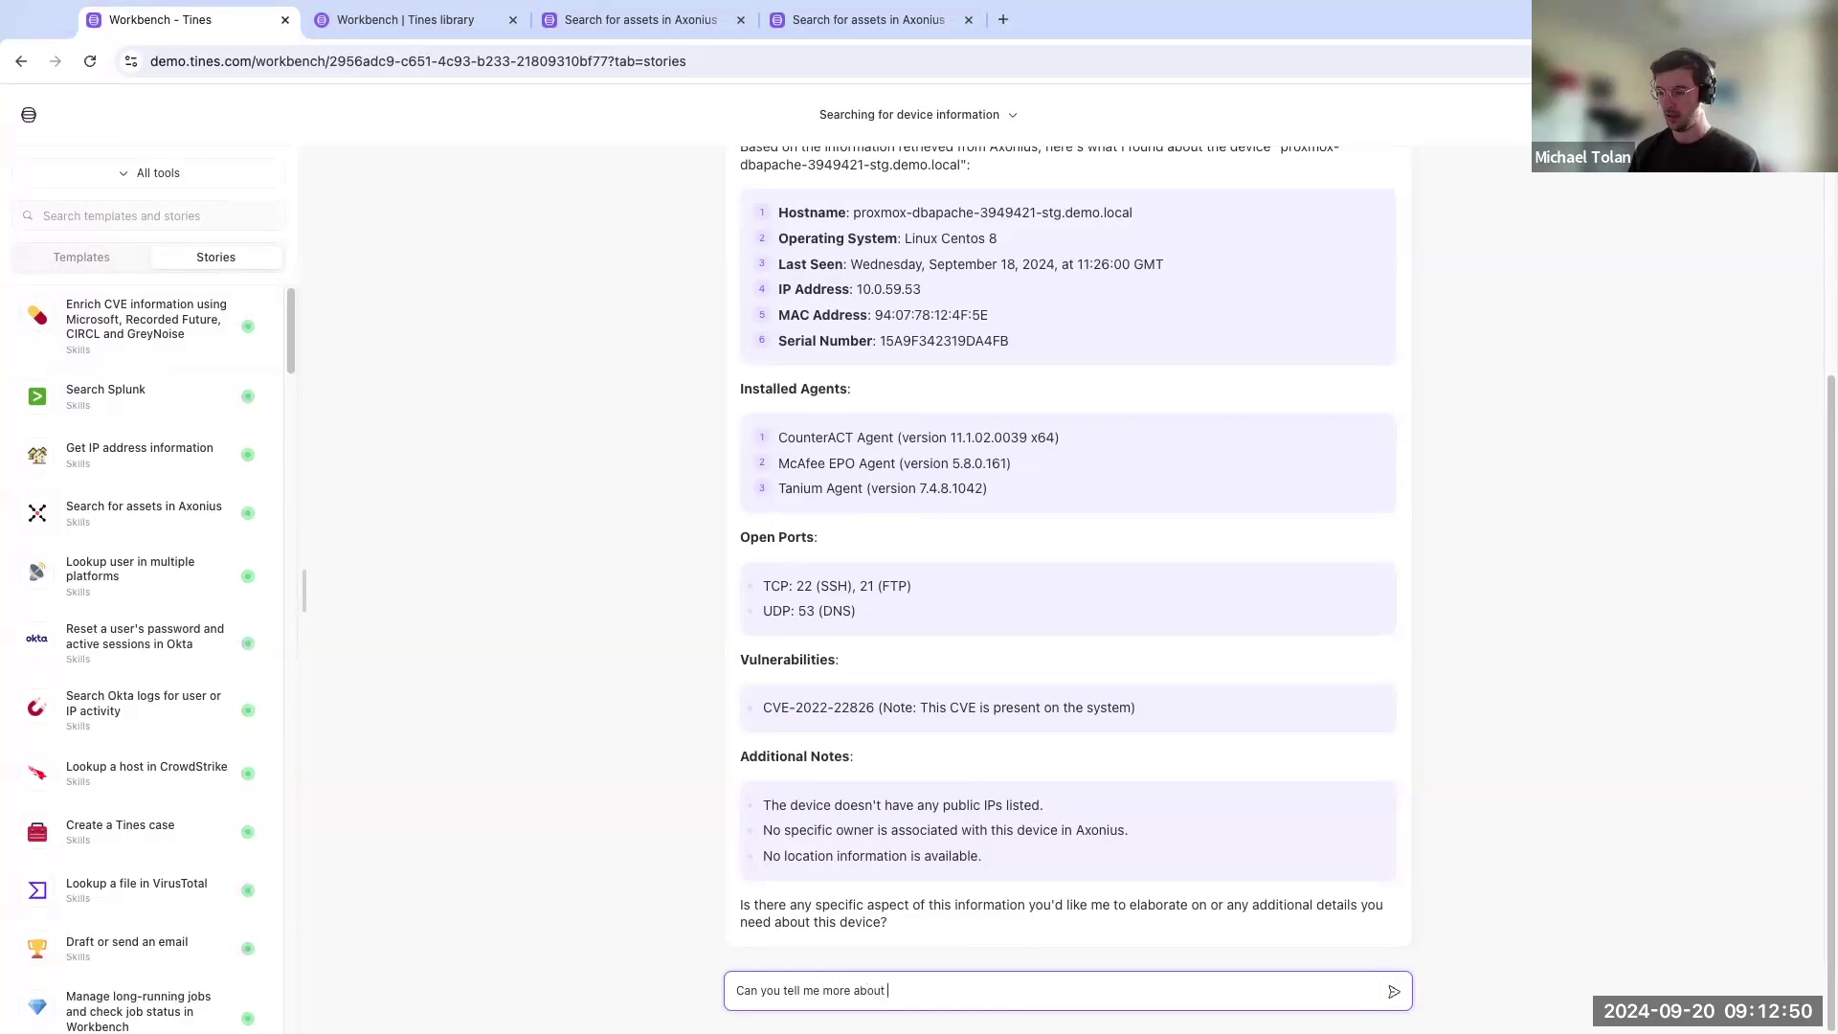
type("this CVE?")
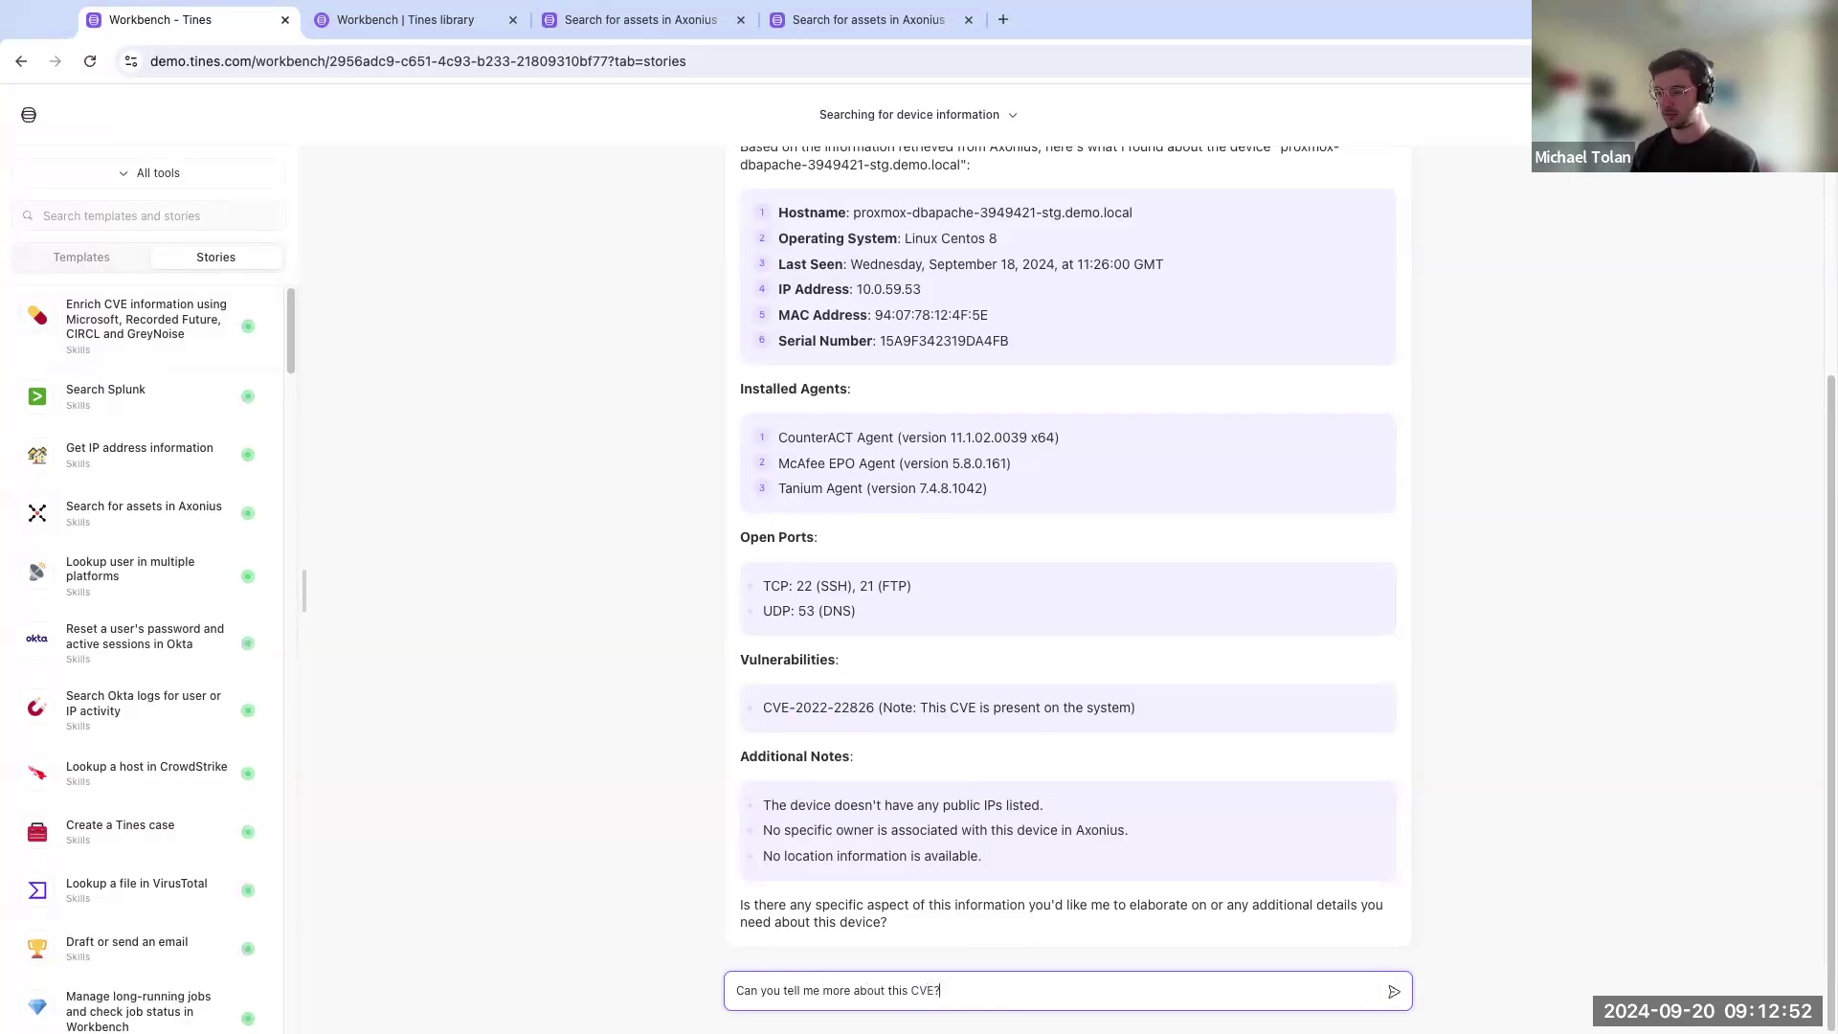
key("Return")
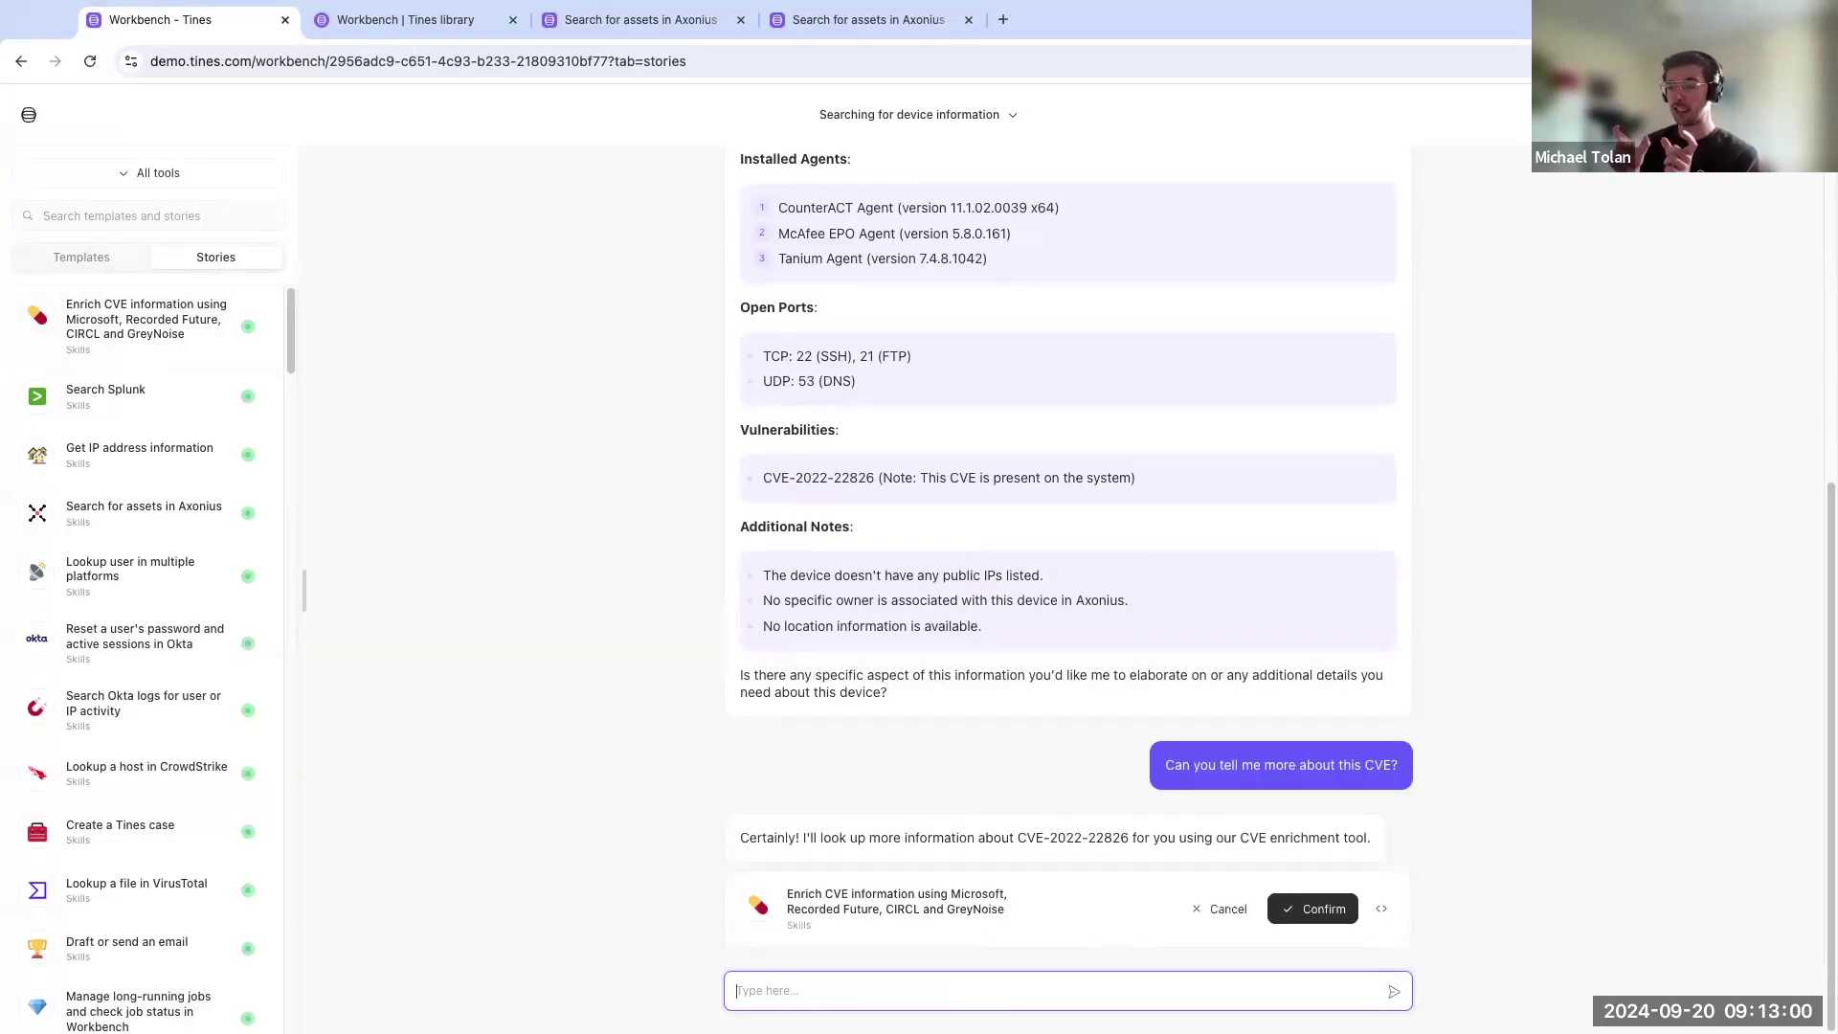
left_click_drag(769, 480, 875, 479)
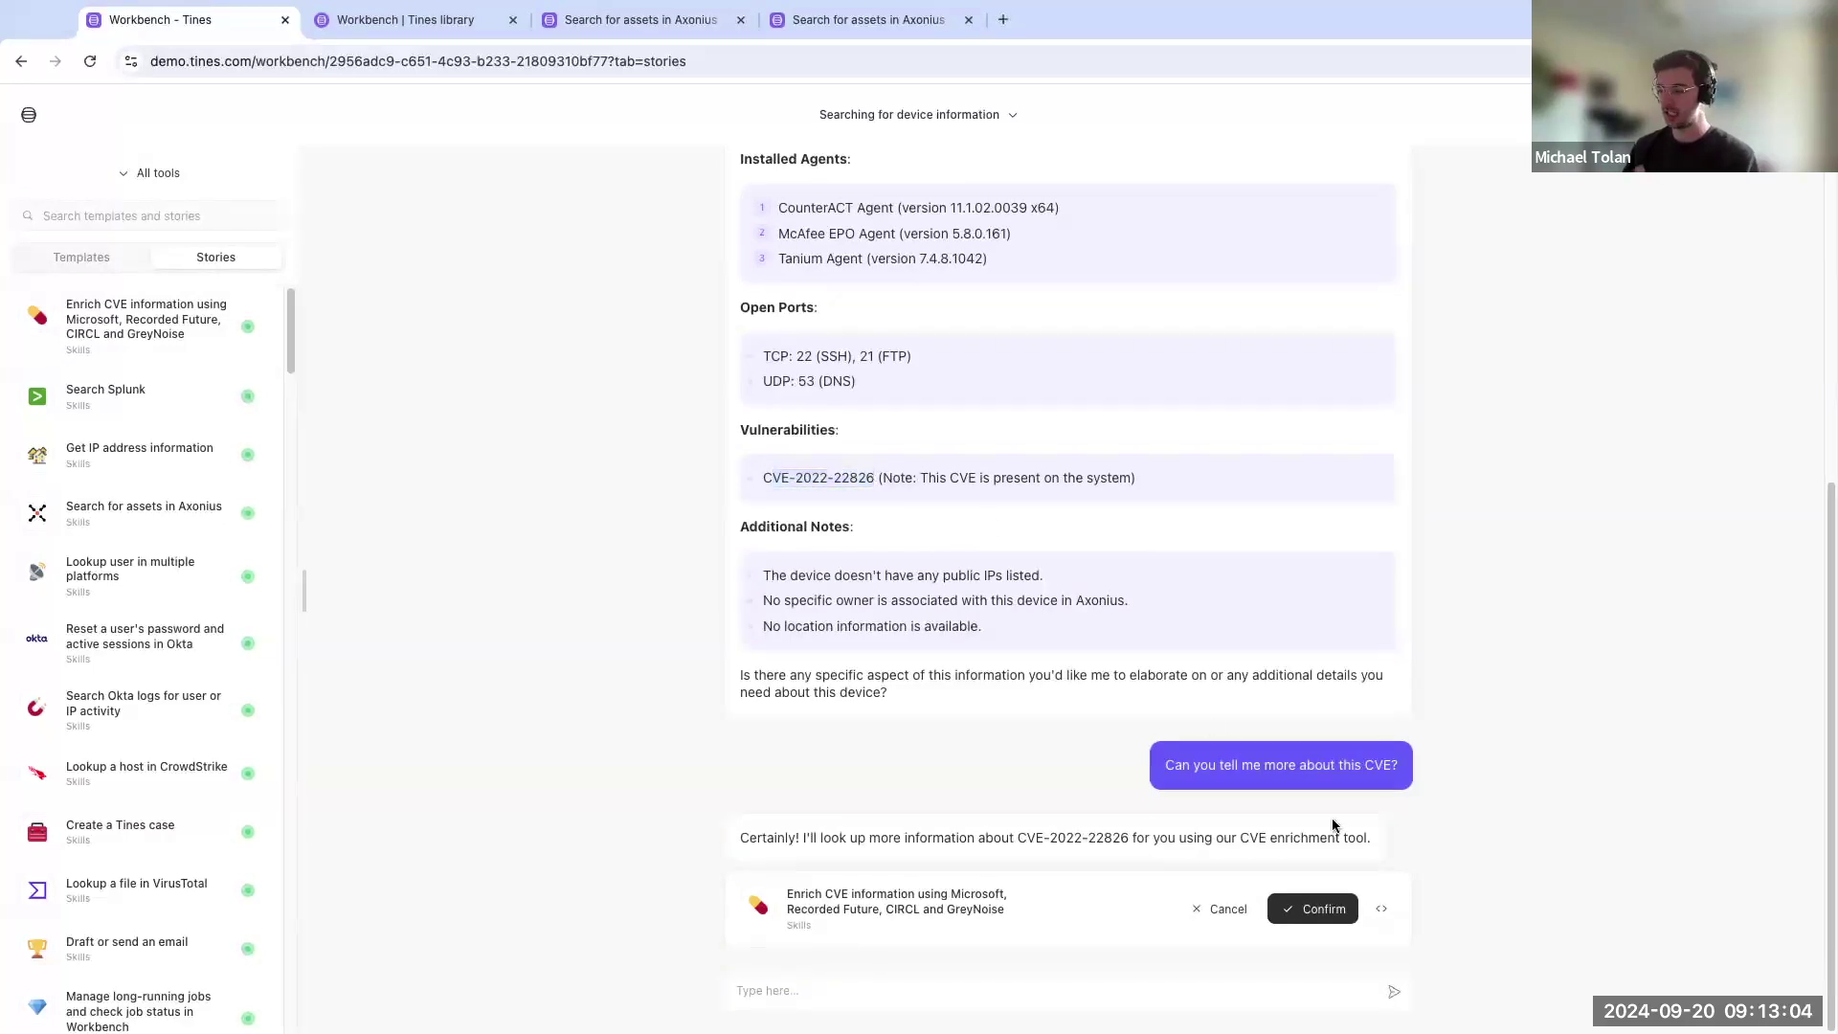
left_click(1316, 908)
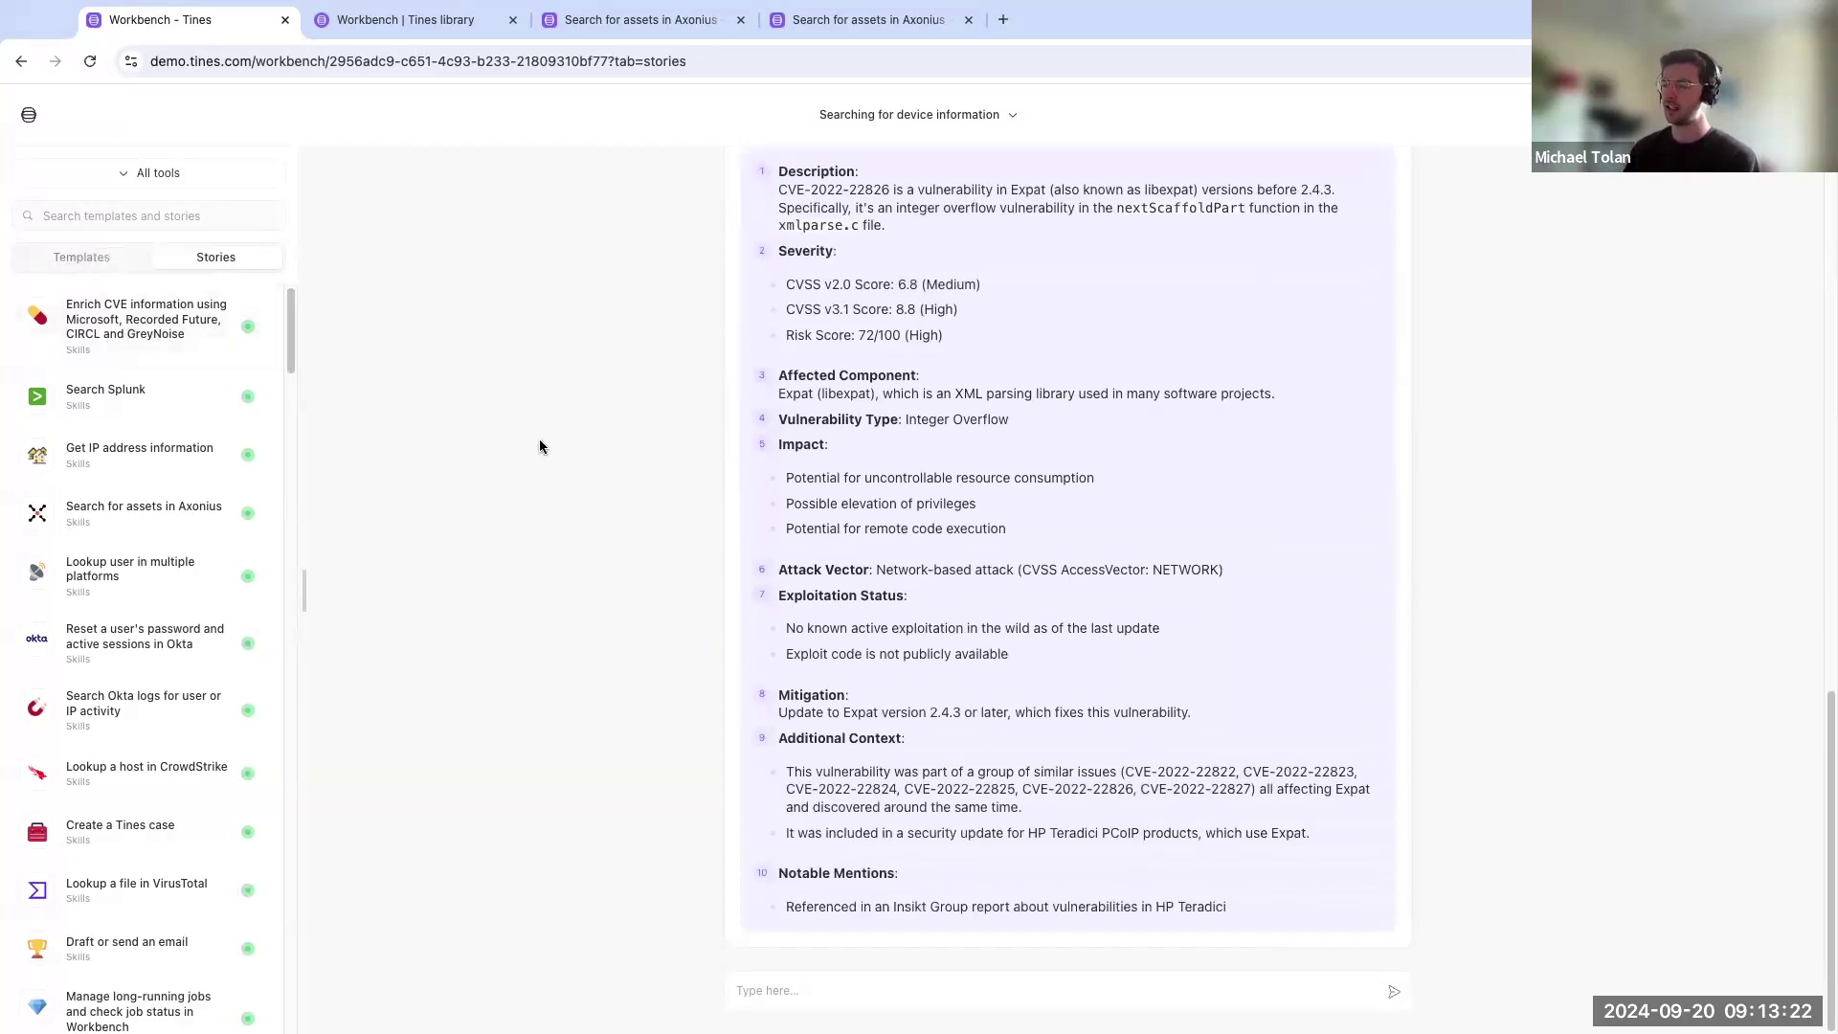
Step: Review the CVE overview's description, severity scores, impact, exploitation status and mitigation
scroll(714, 533, "up", 2)
scroll(714, 534, "up", 1)
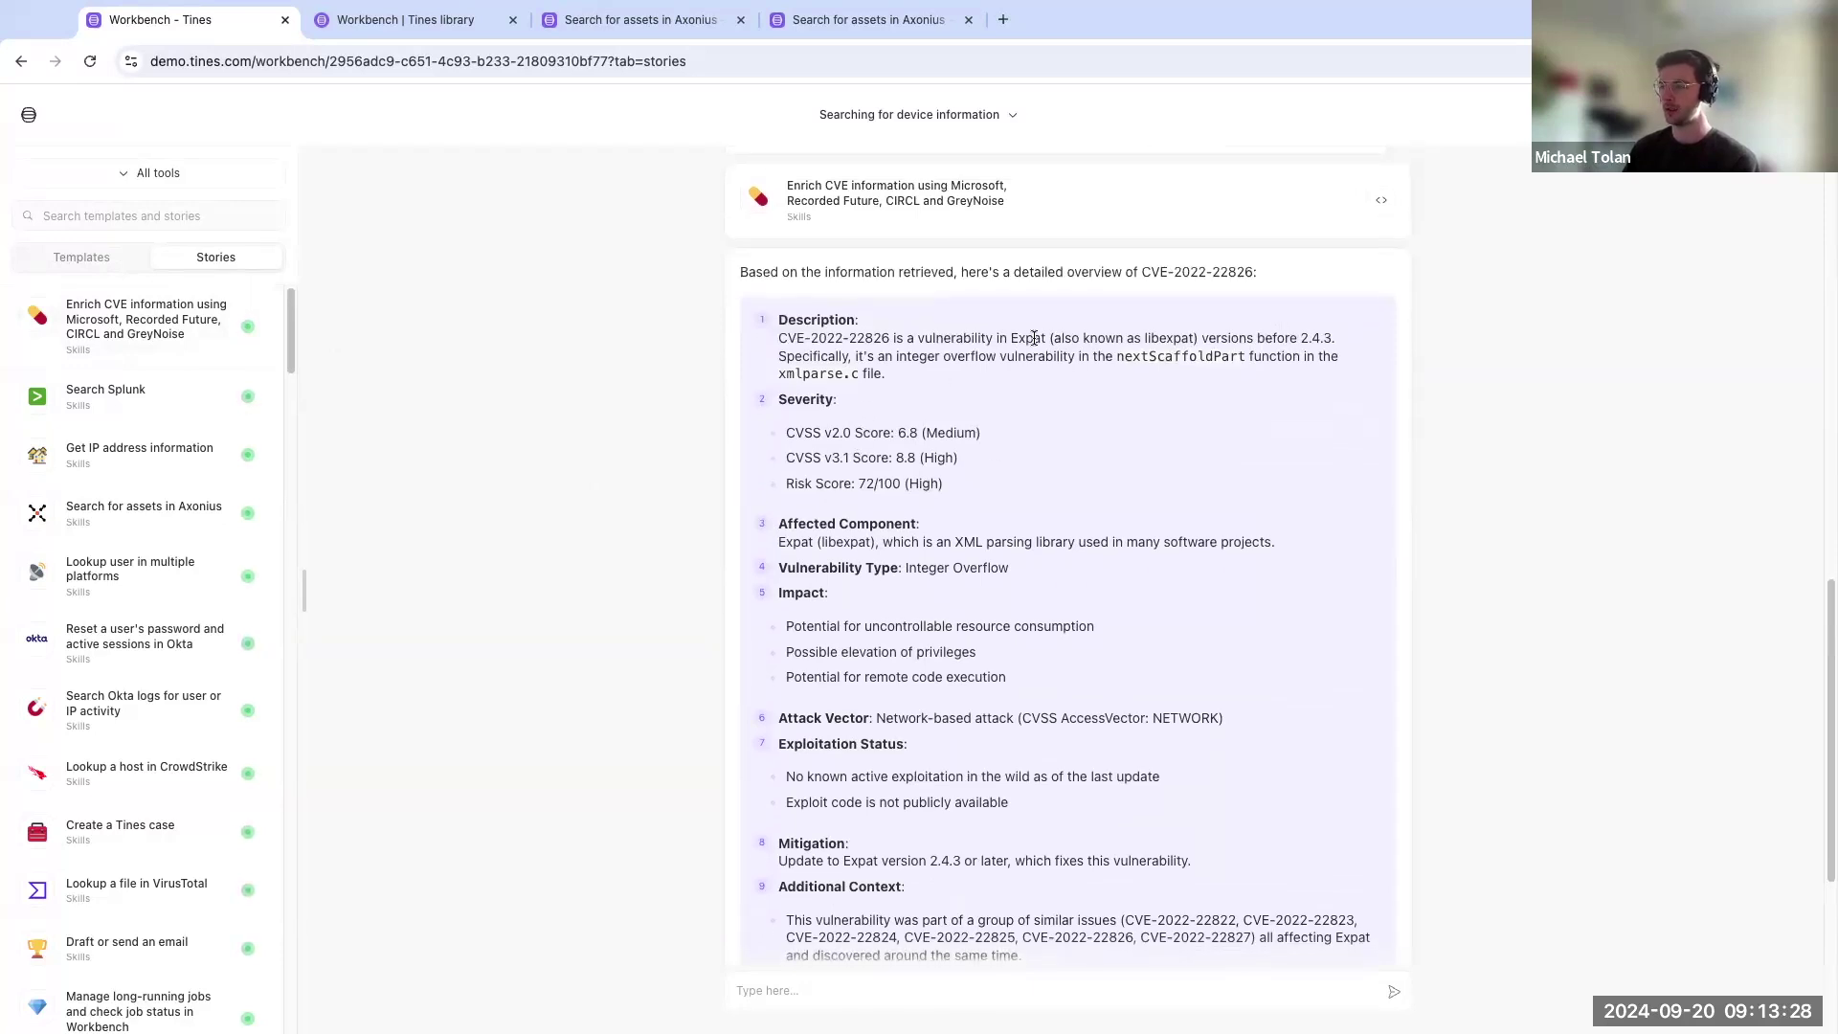
scroll(1083, 364, "down", 1)
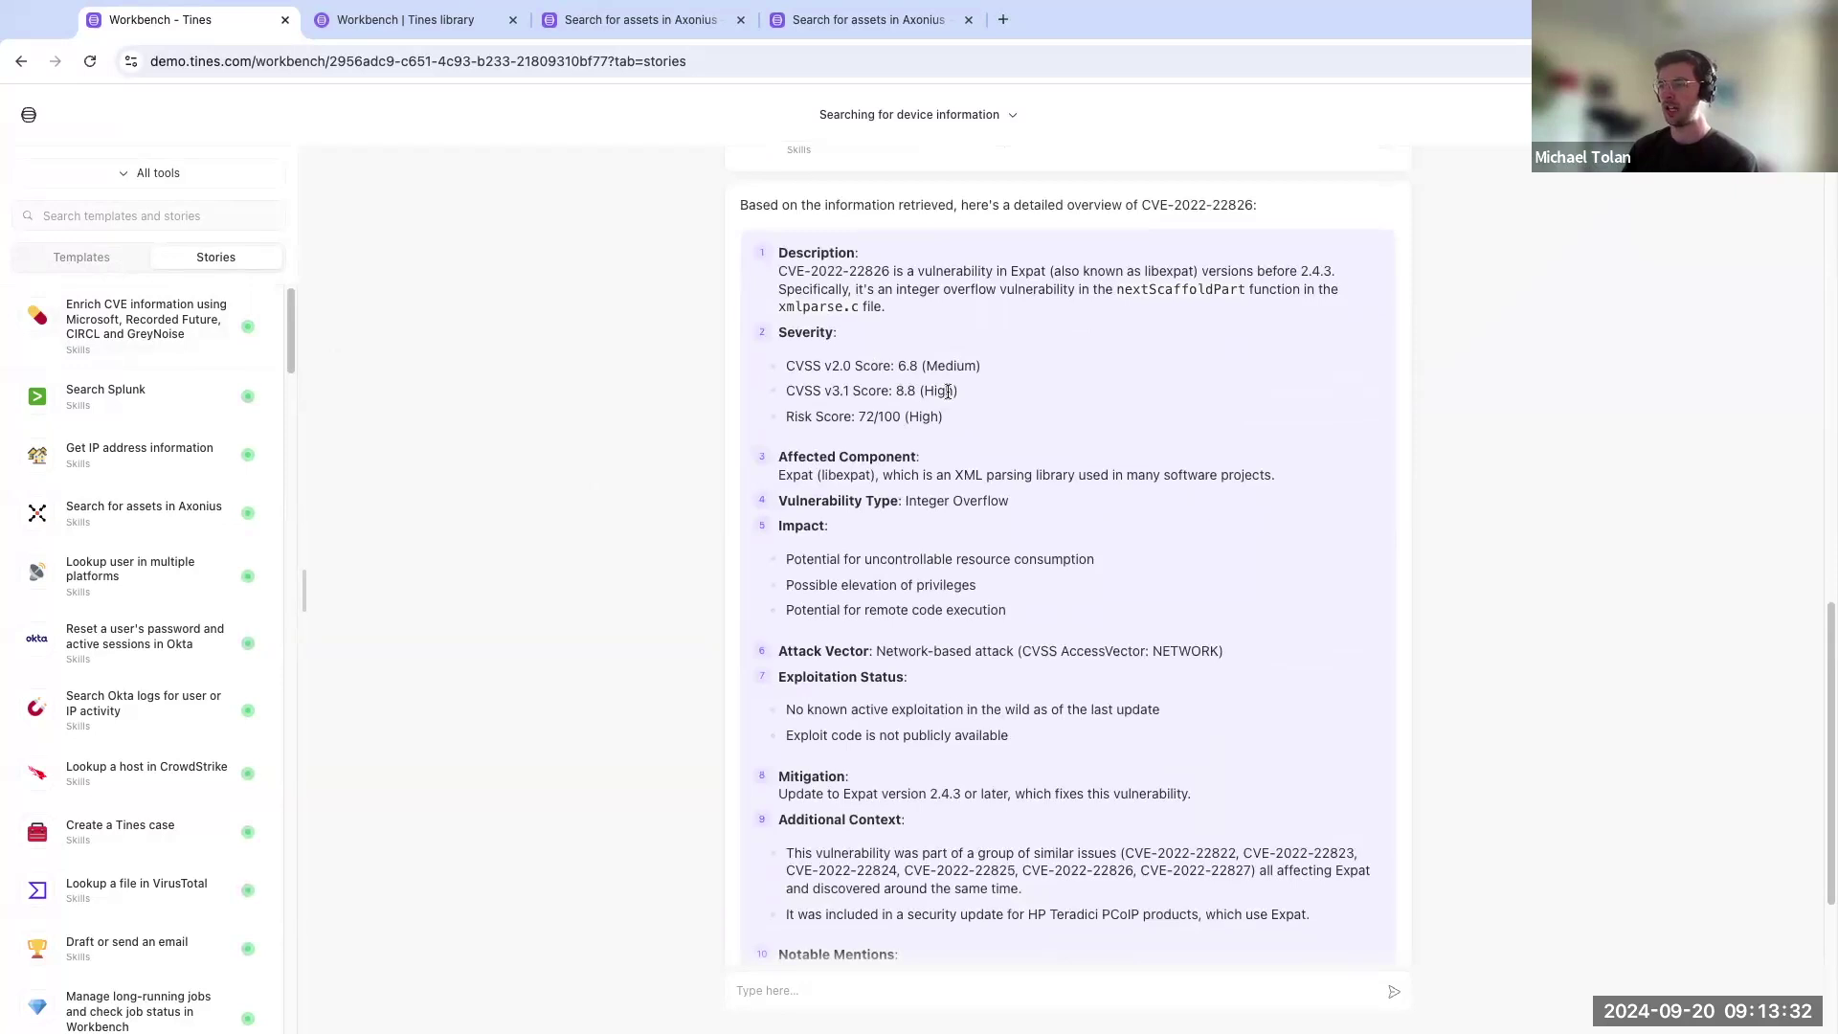
scroll(951, 397, "down", 1)
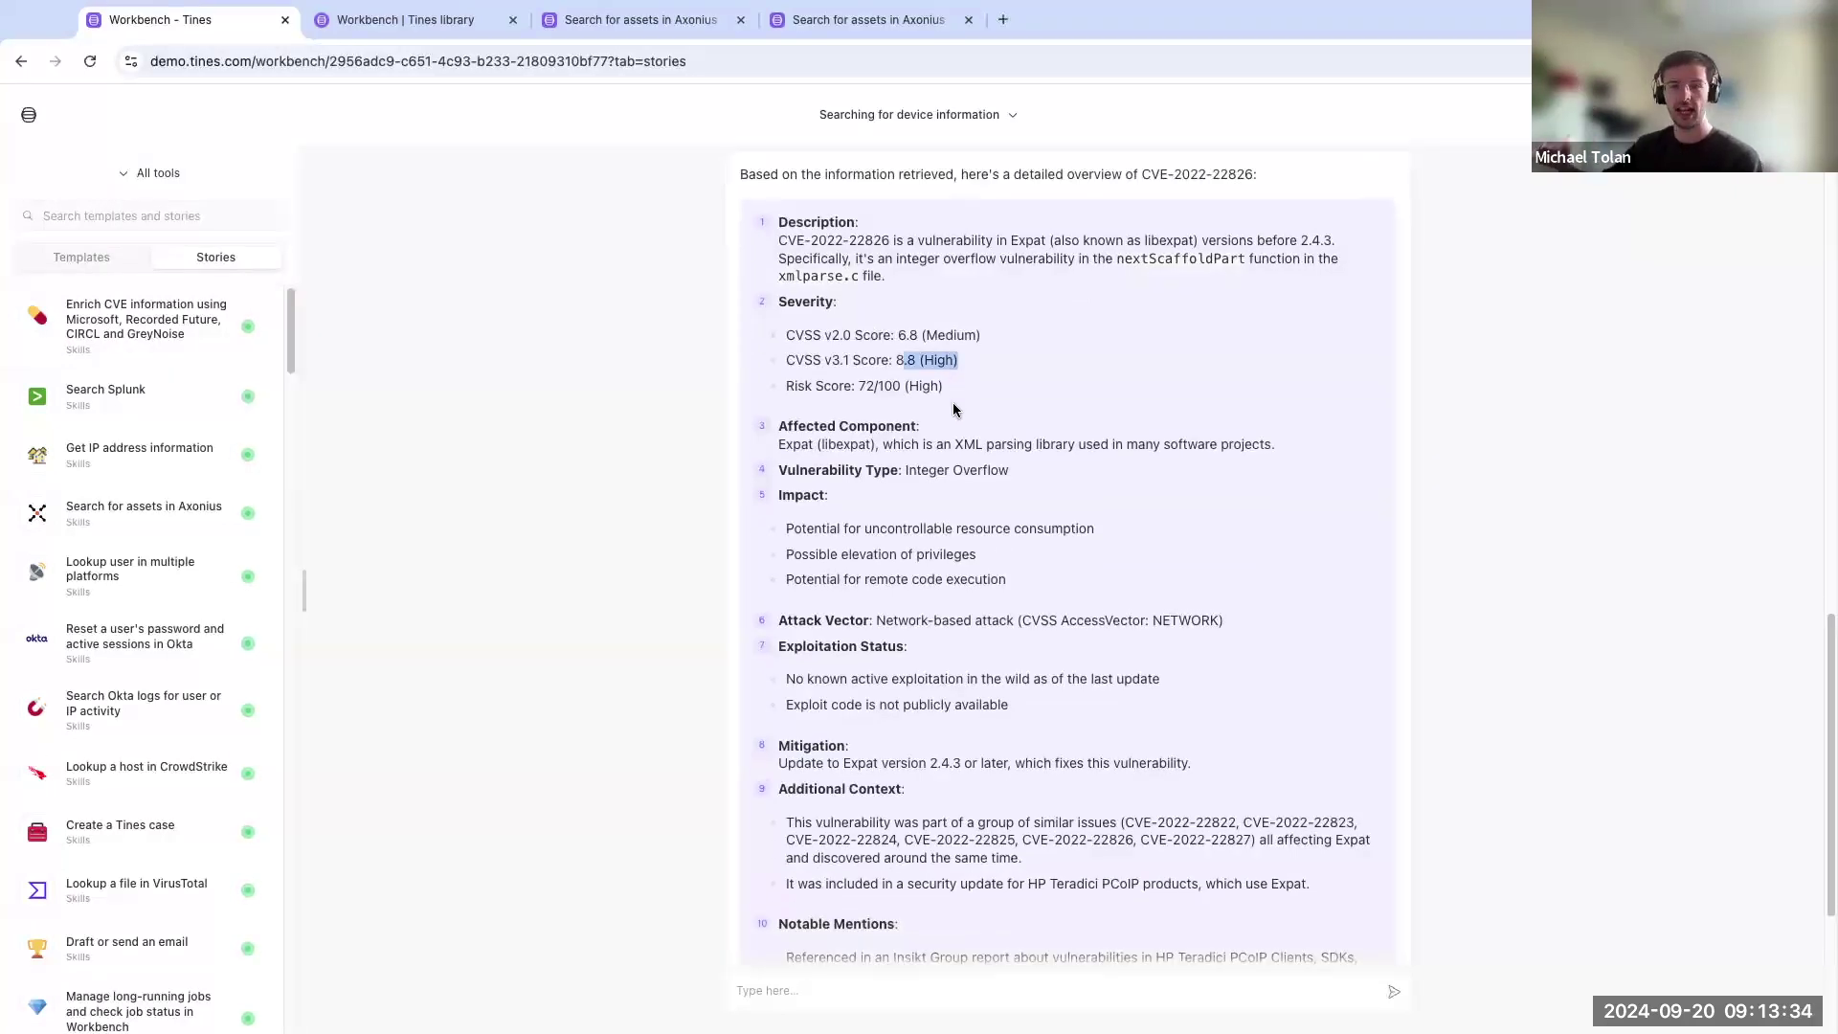
scroll(1131, 572, "down", 1)
scroll(1132, 568, "down", 1)
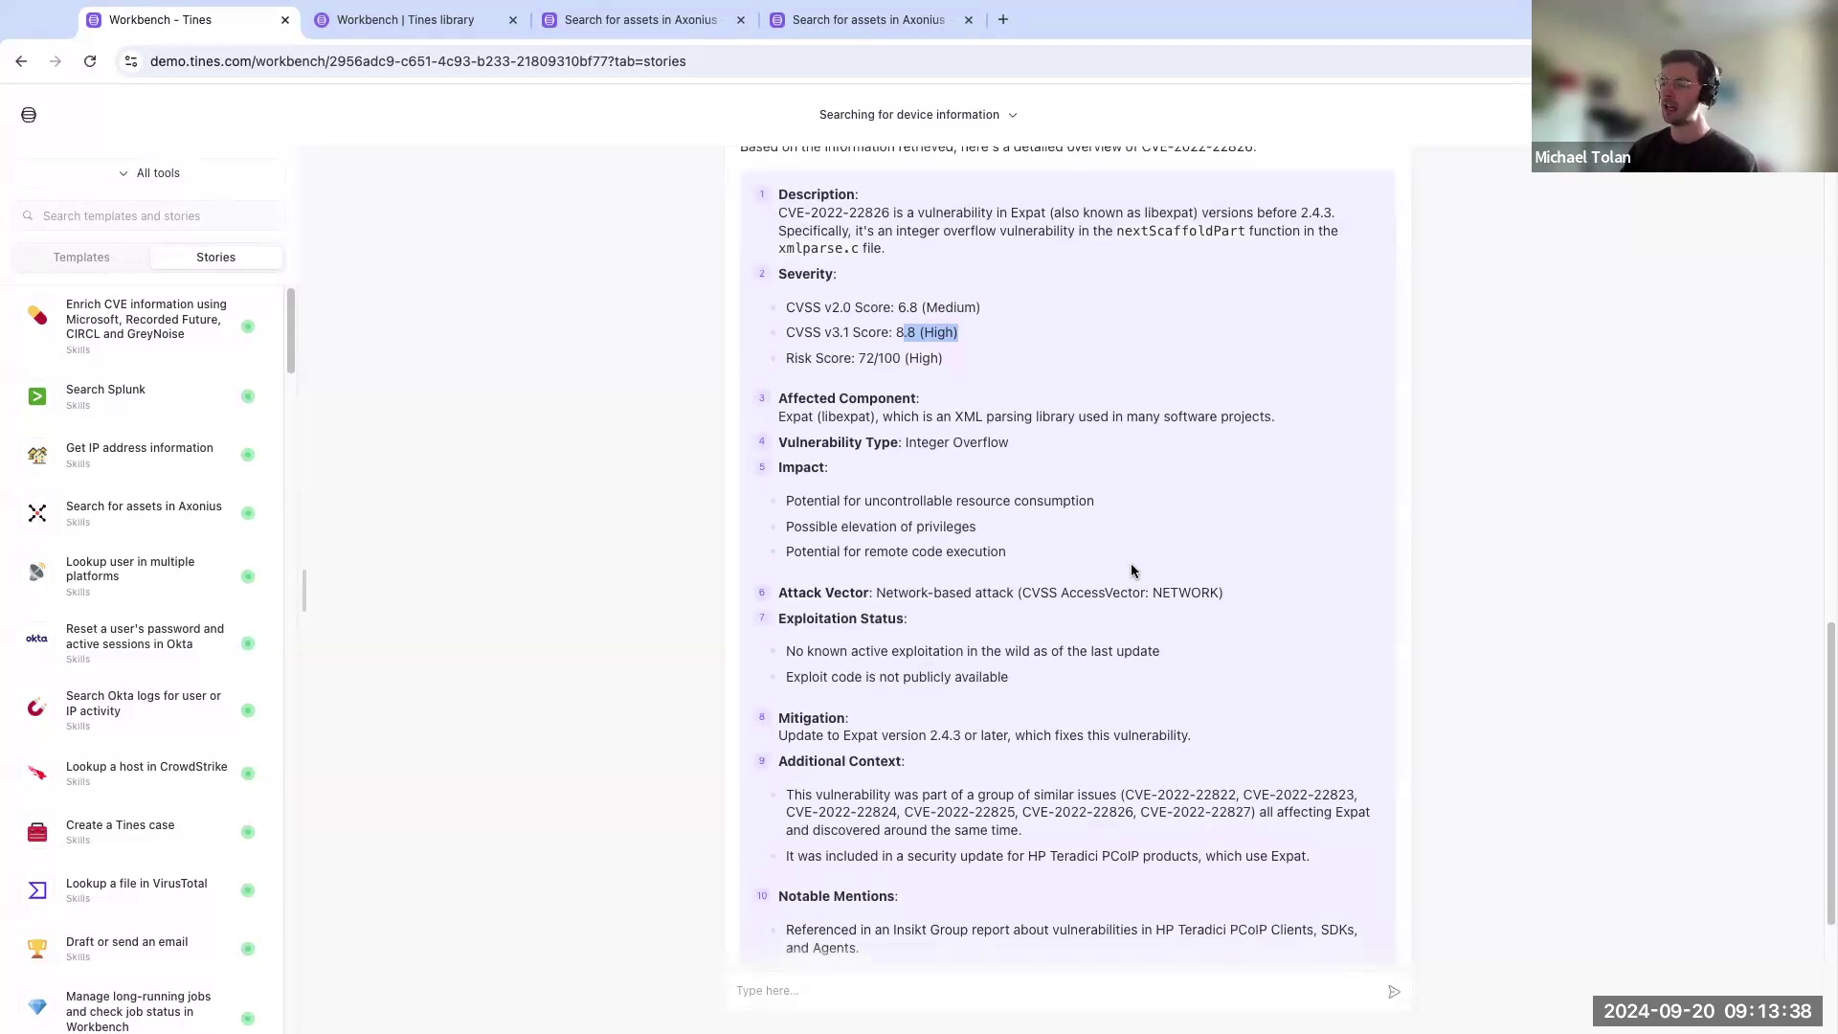
Step: Ask "This is great! Can we consolidate this into a Tines Case?" and approve running the Create a case action
scroll(1131, 572, "down", 1)
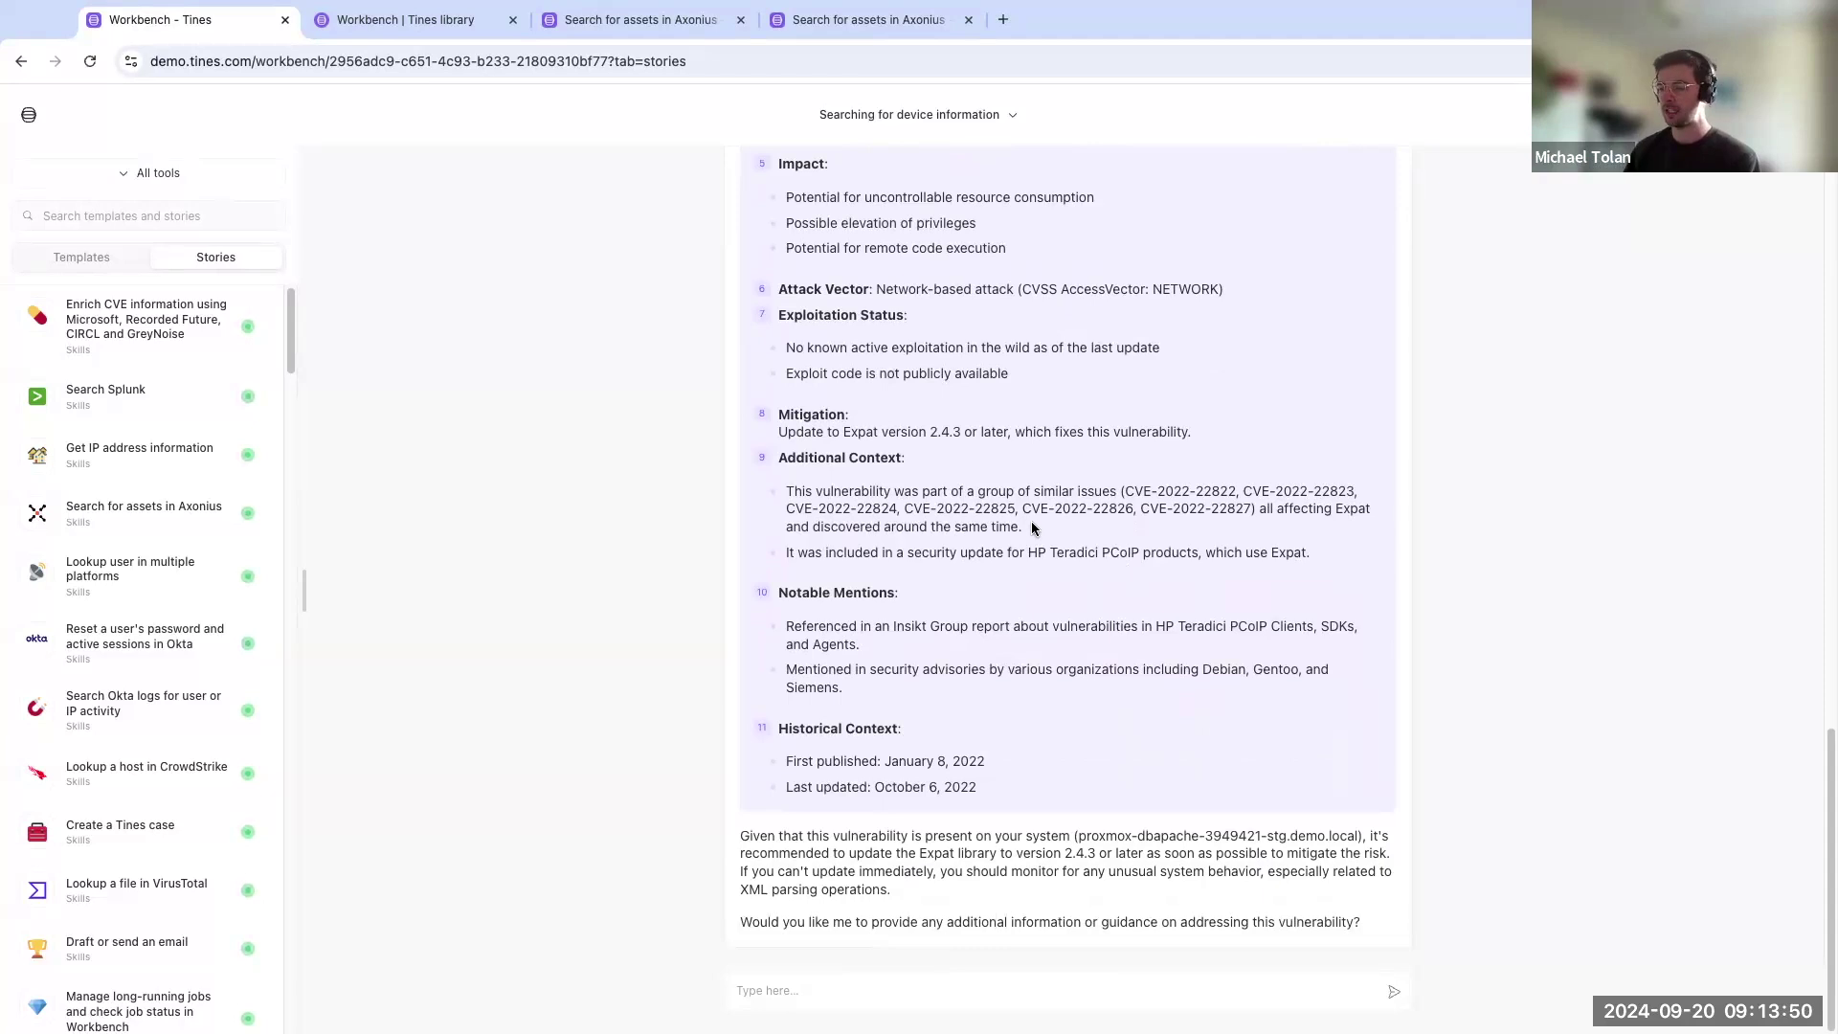
left_click(1069, 1001)
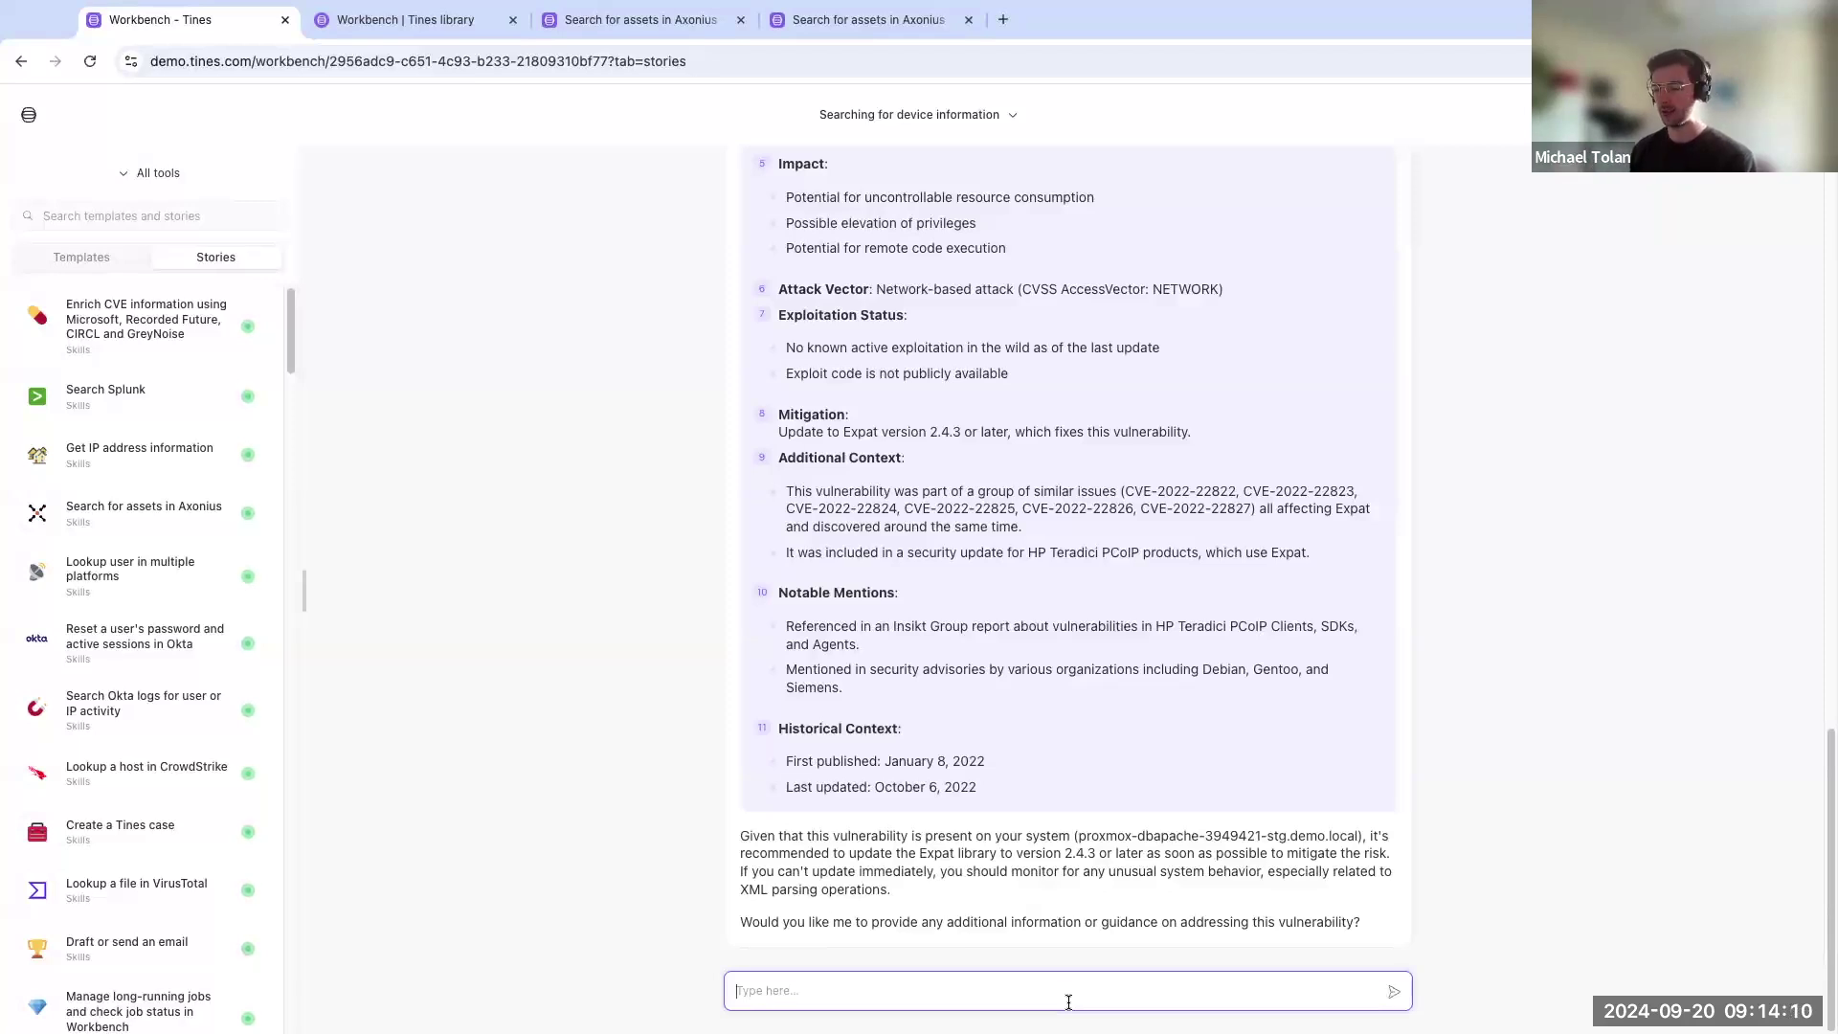
type("This is")
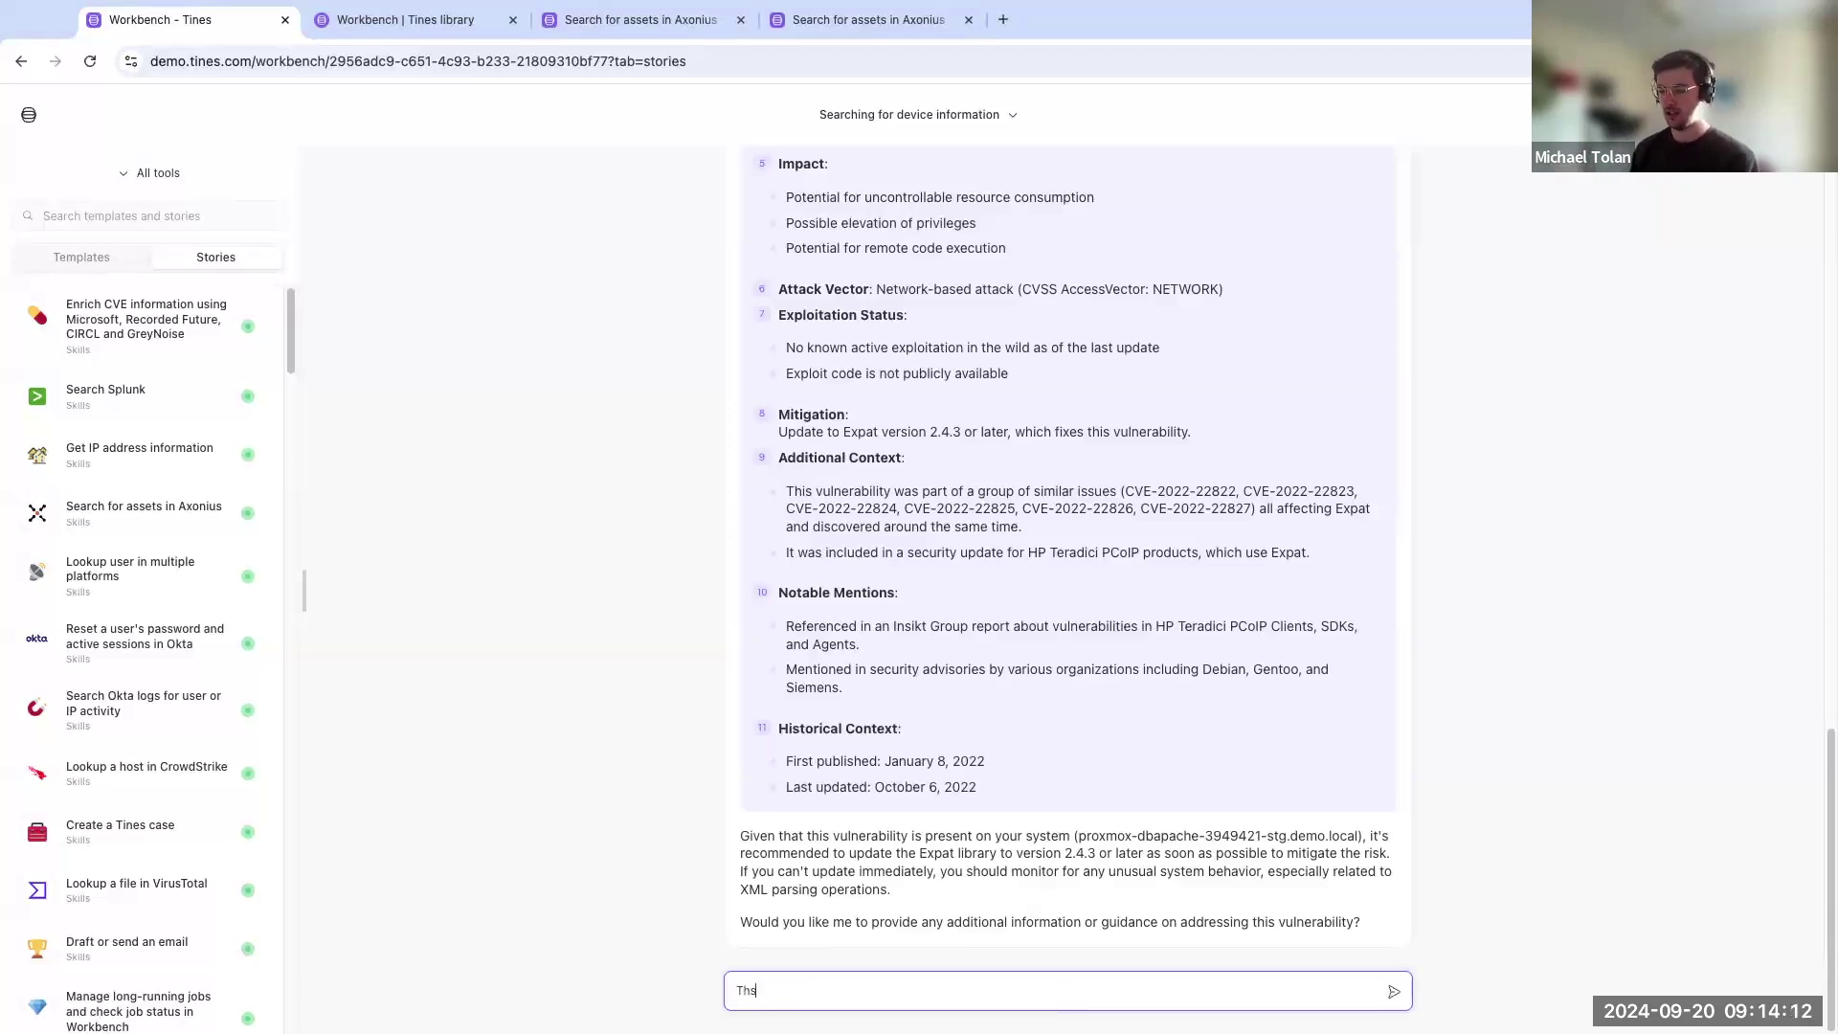
type(" great! ")
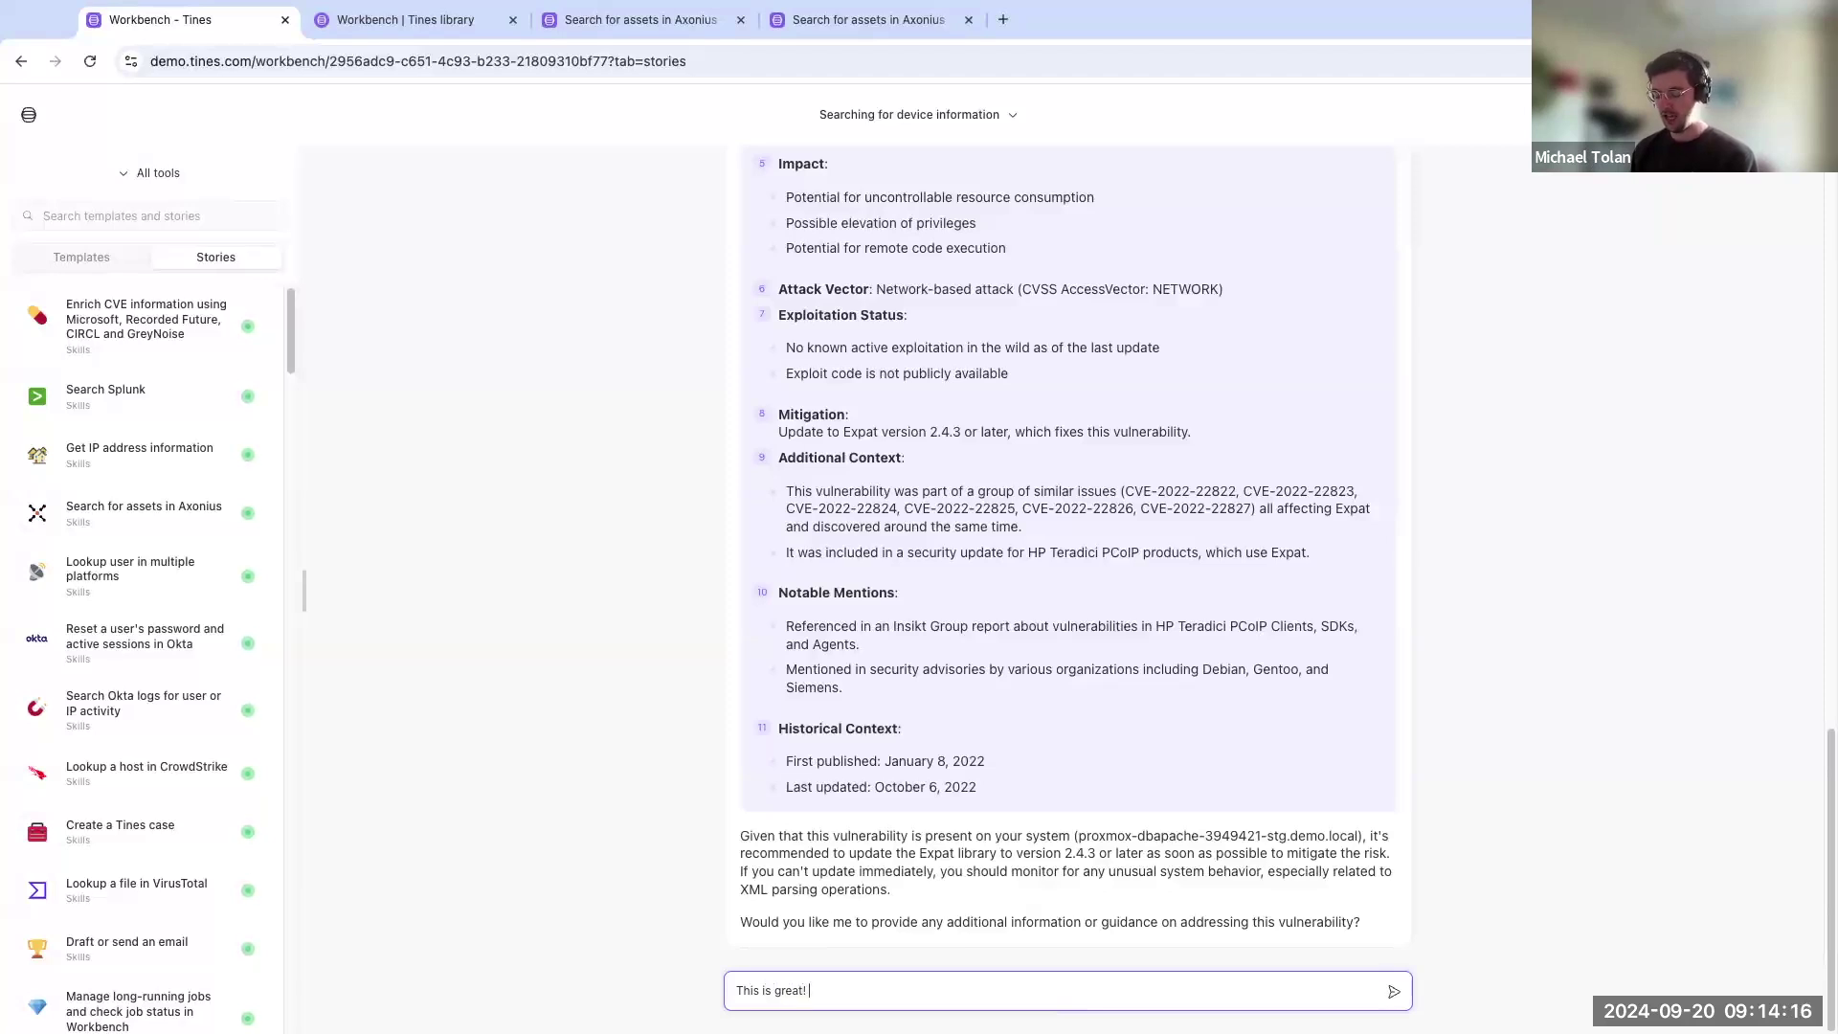
type("Can we conso")
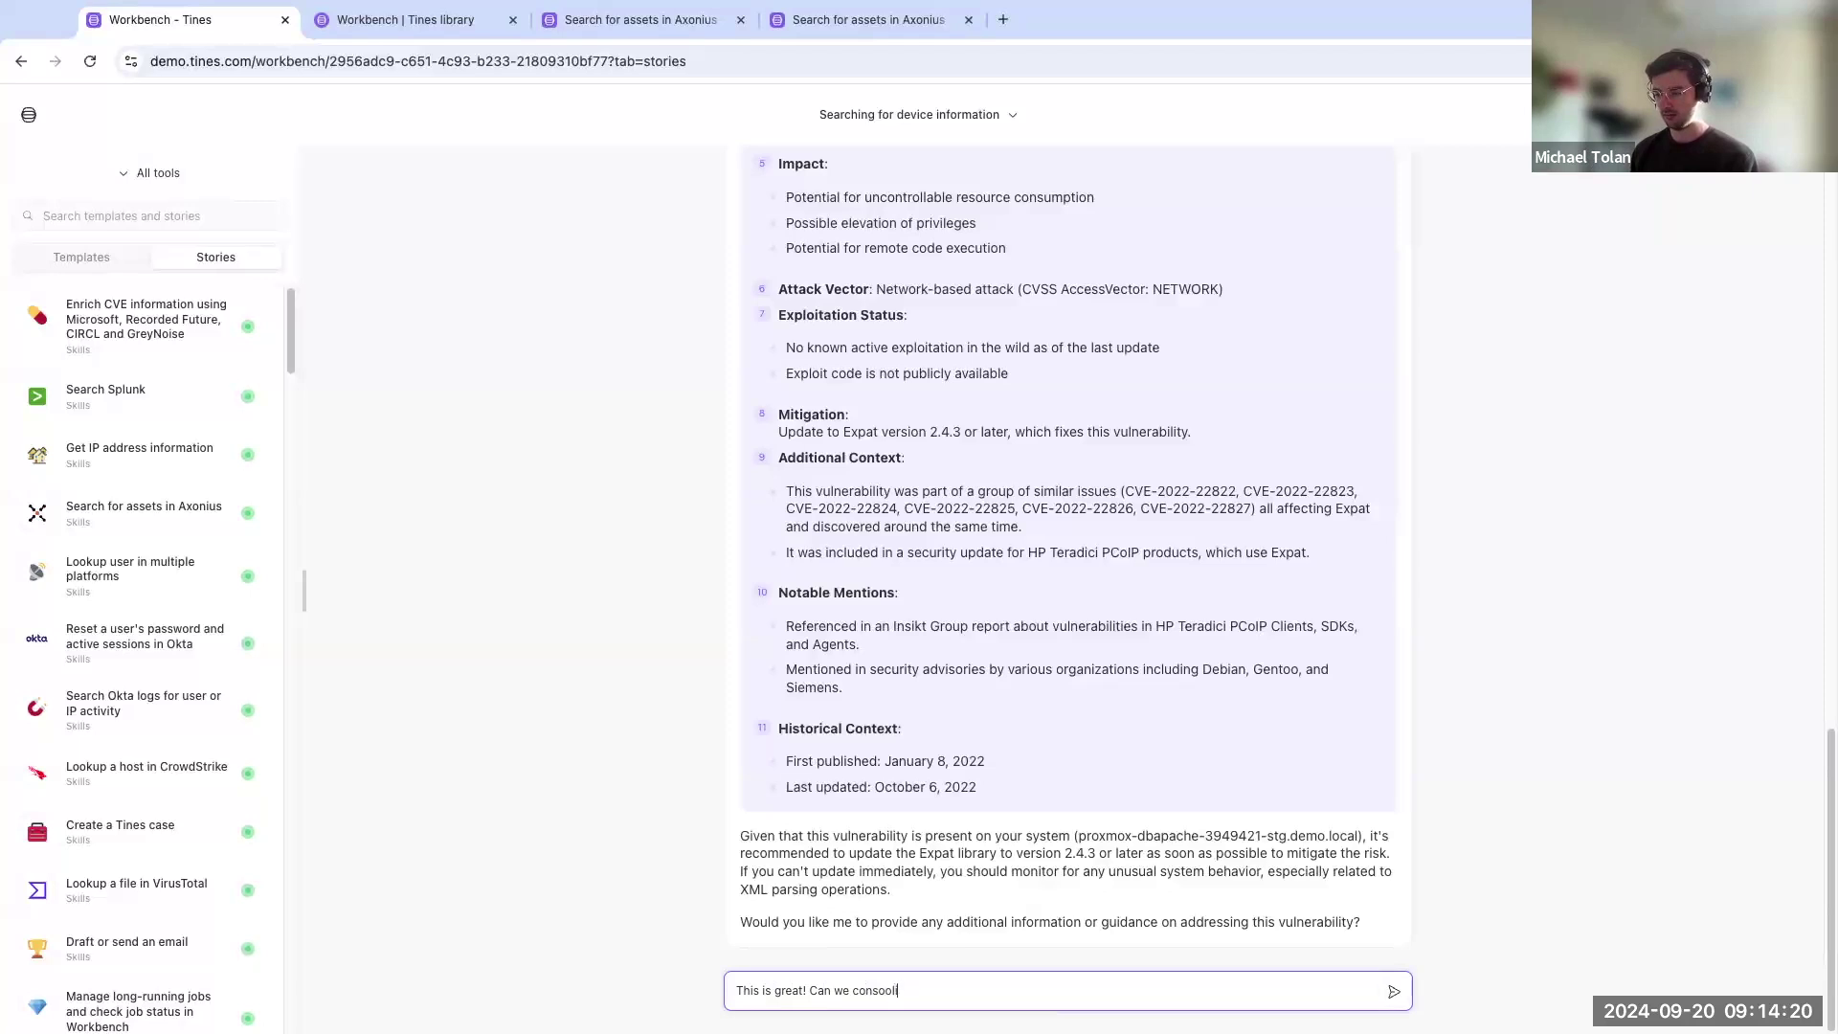
type("lidate this ")
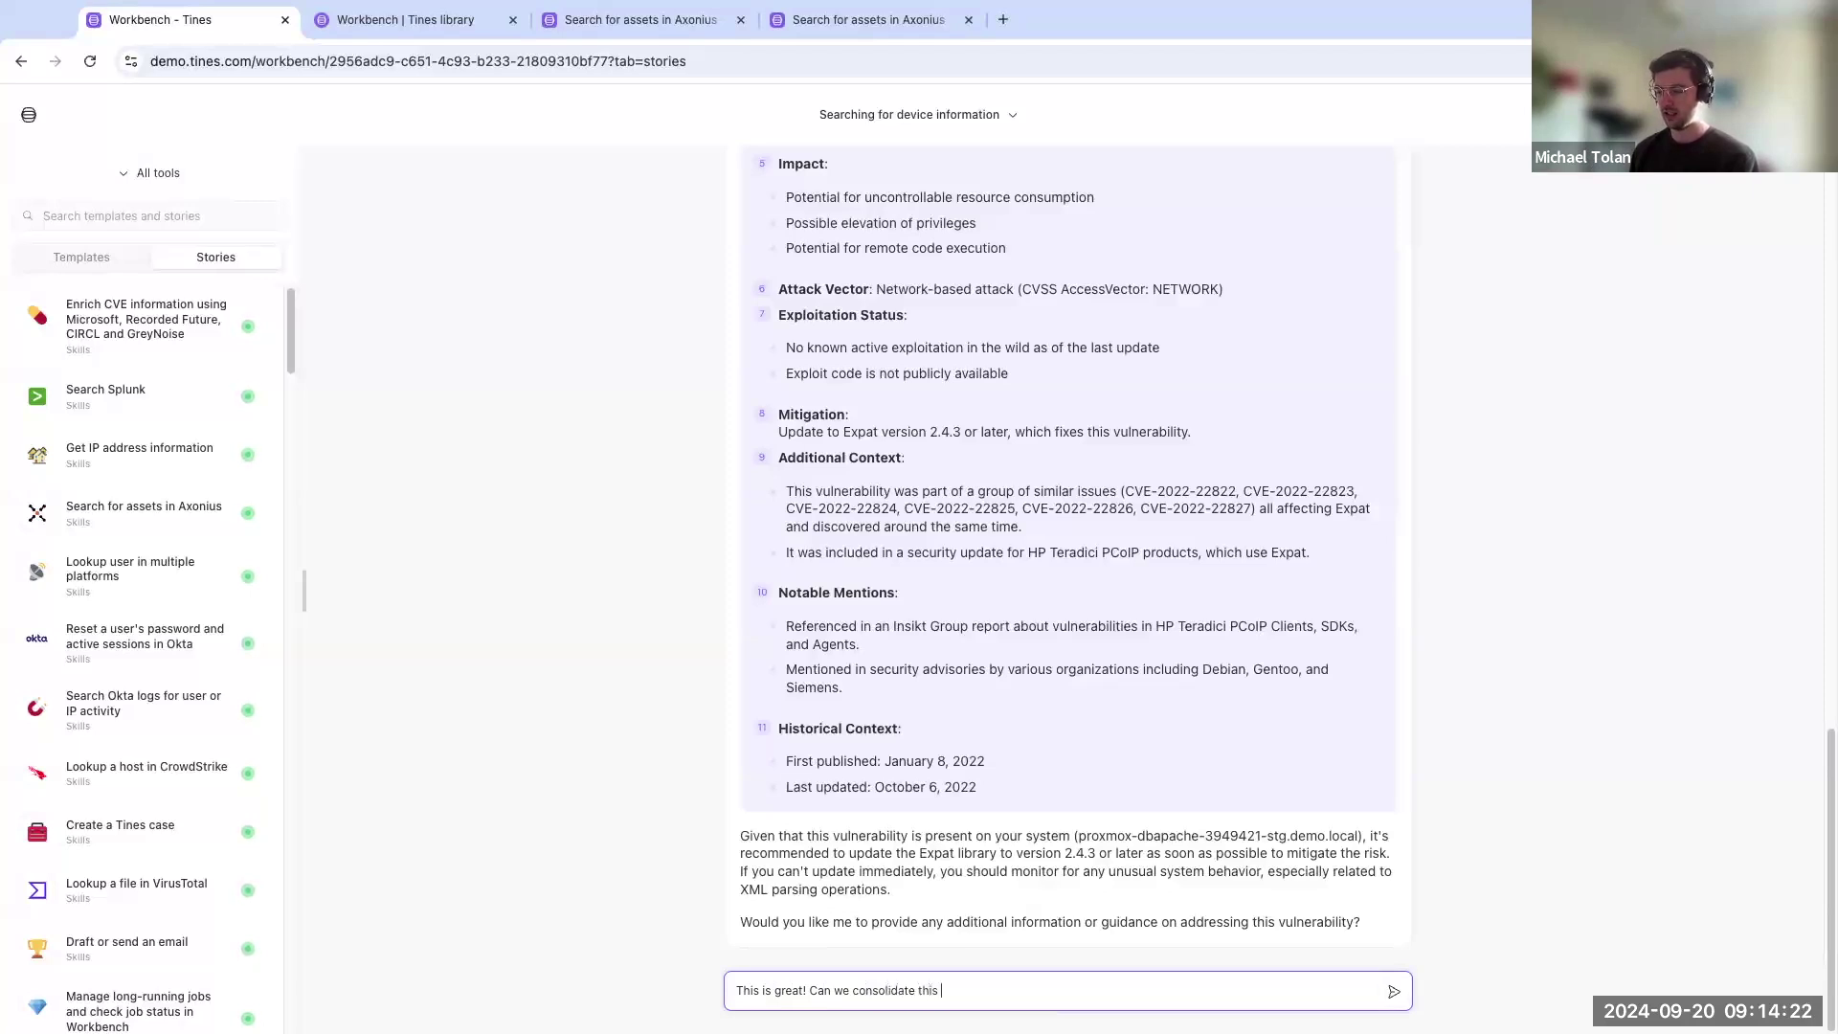
type("into a Tines Case?")
key("Return")
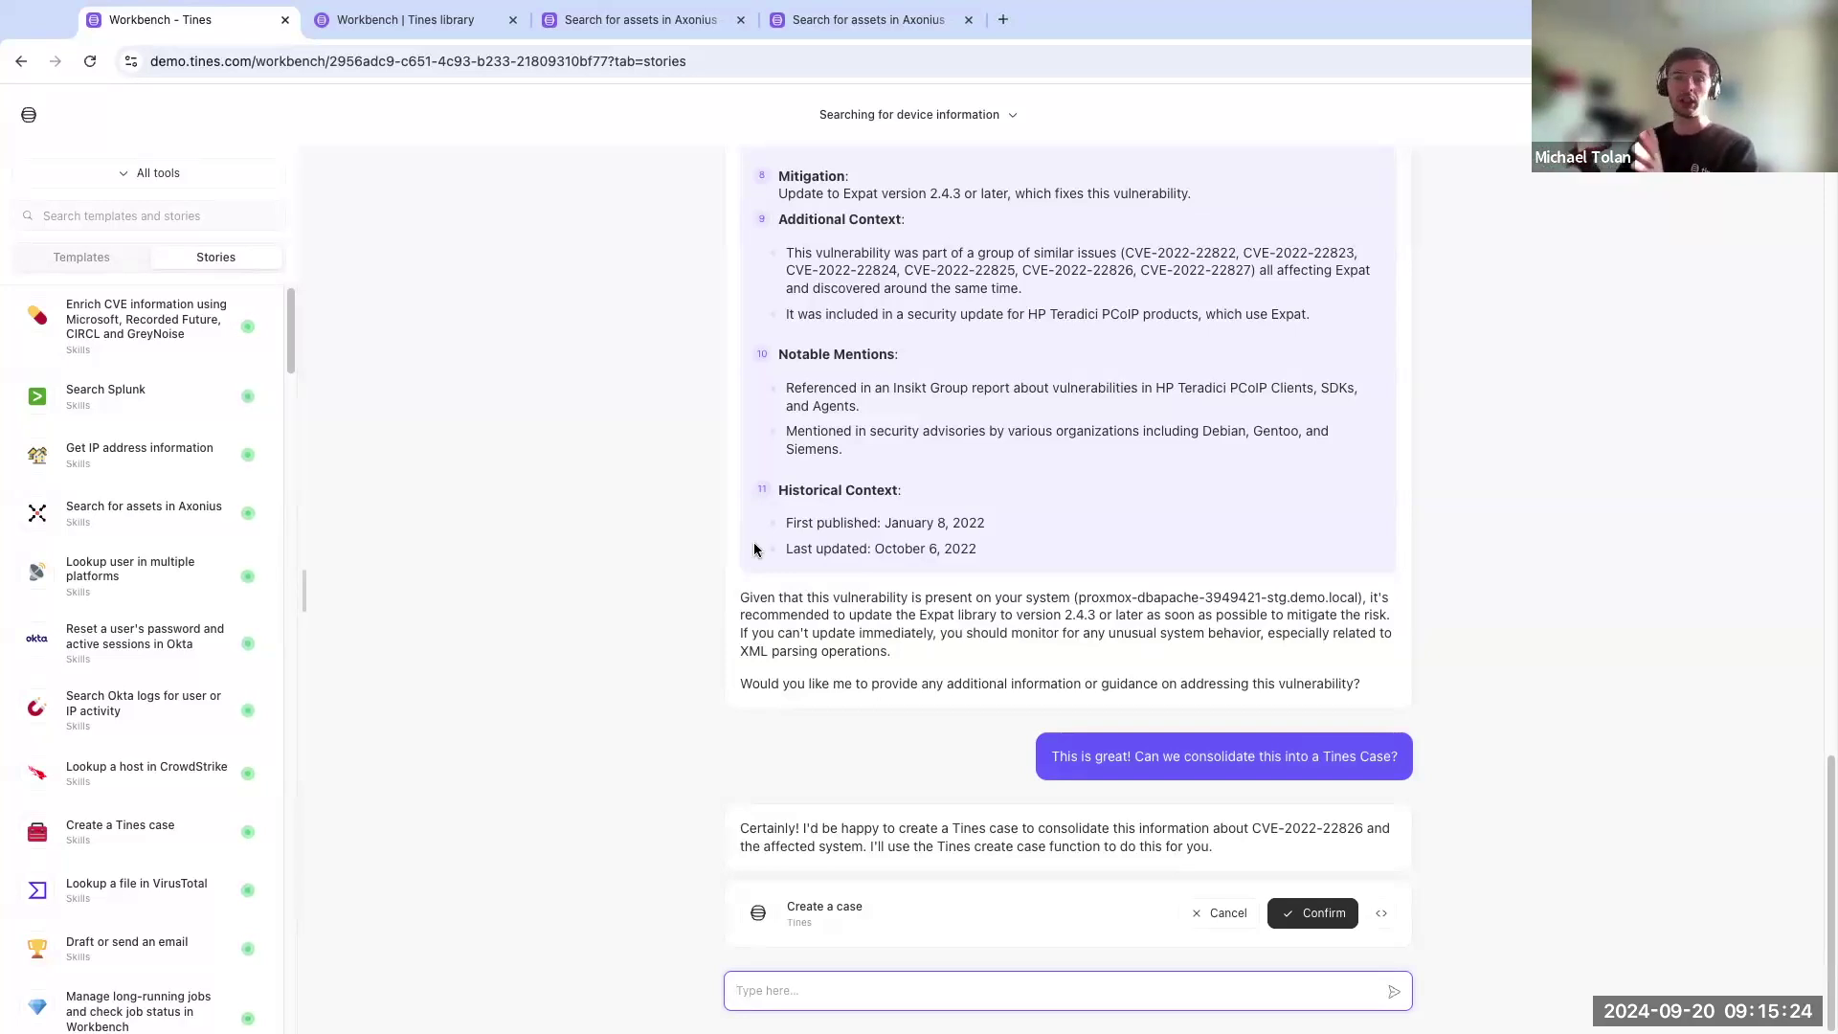
left_click(1311, 910)
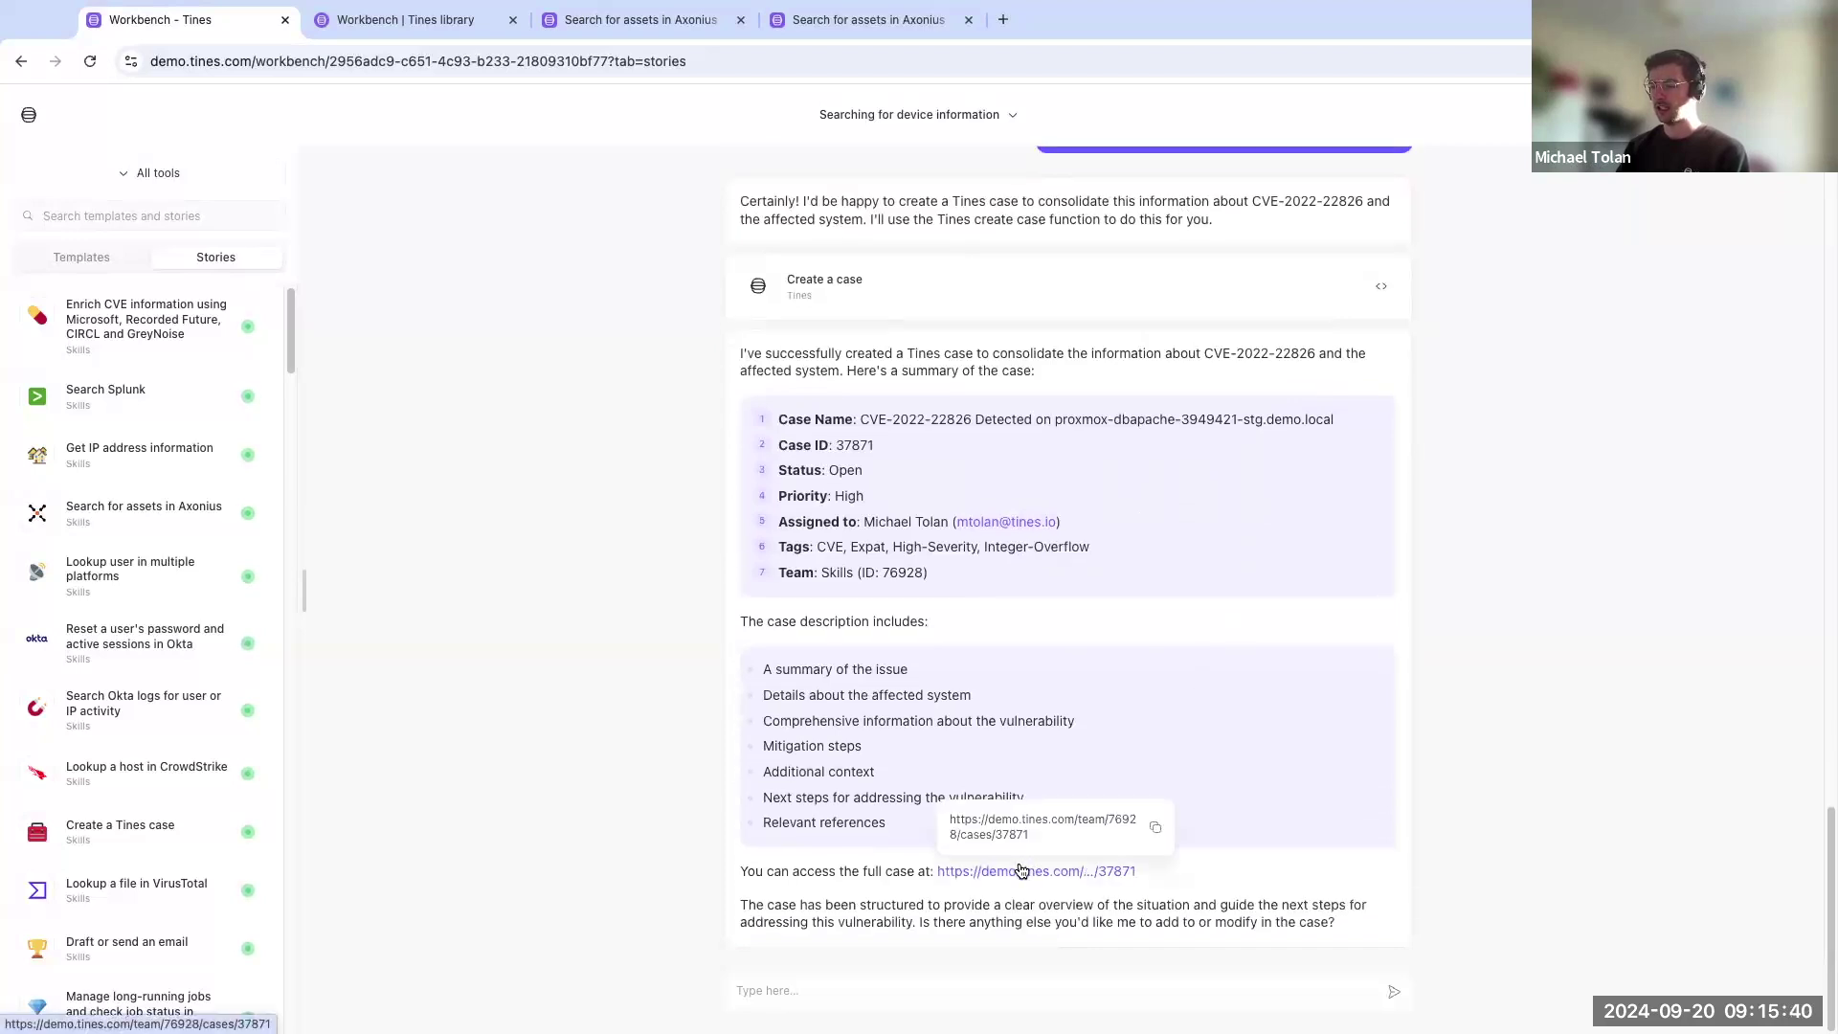
Step: Open the newly created case from the answer and review its summary, affected system, vulnerability details, mitigation, next steps and references
left_click(1022, 871)
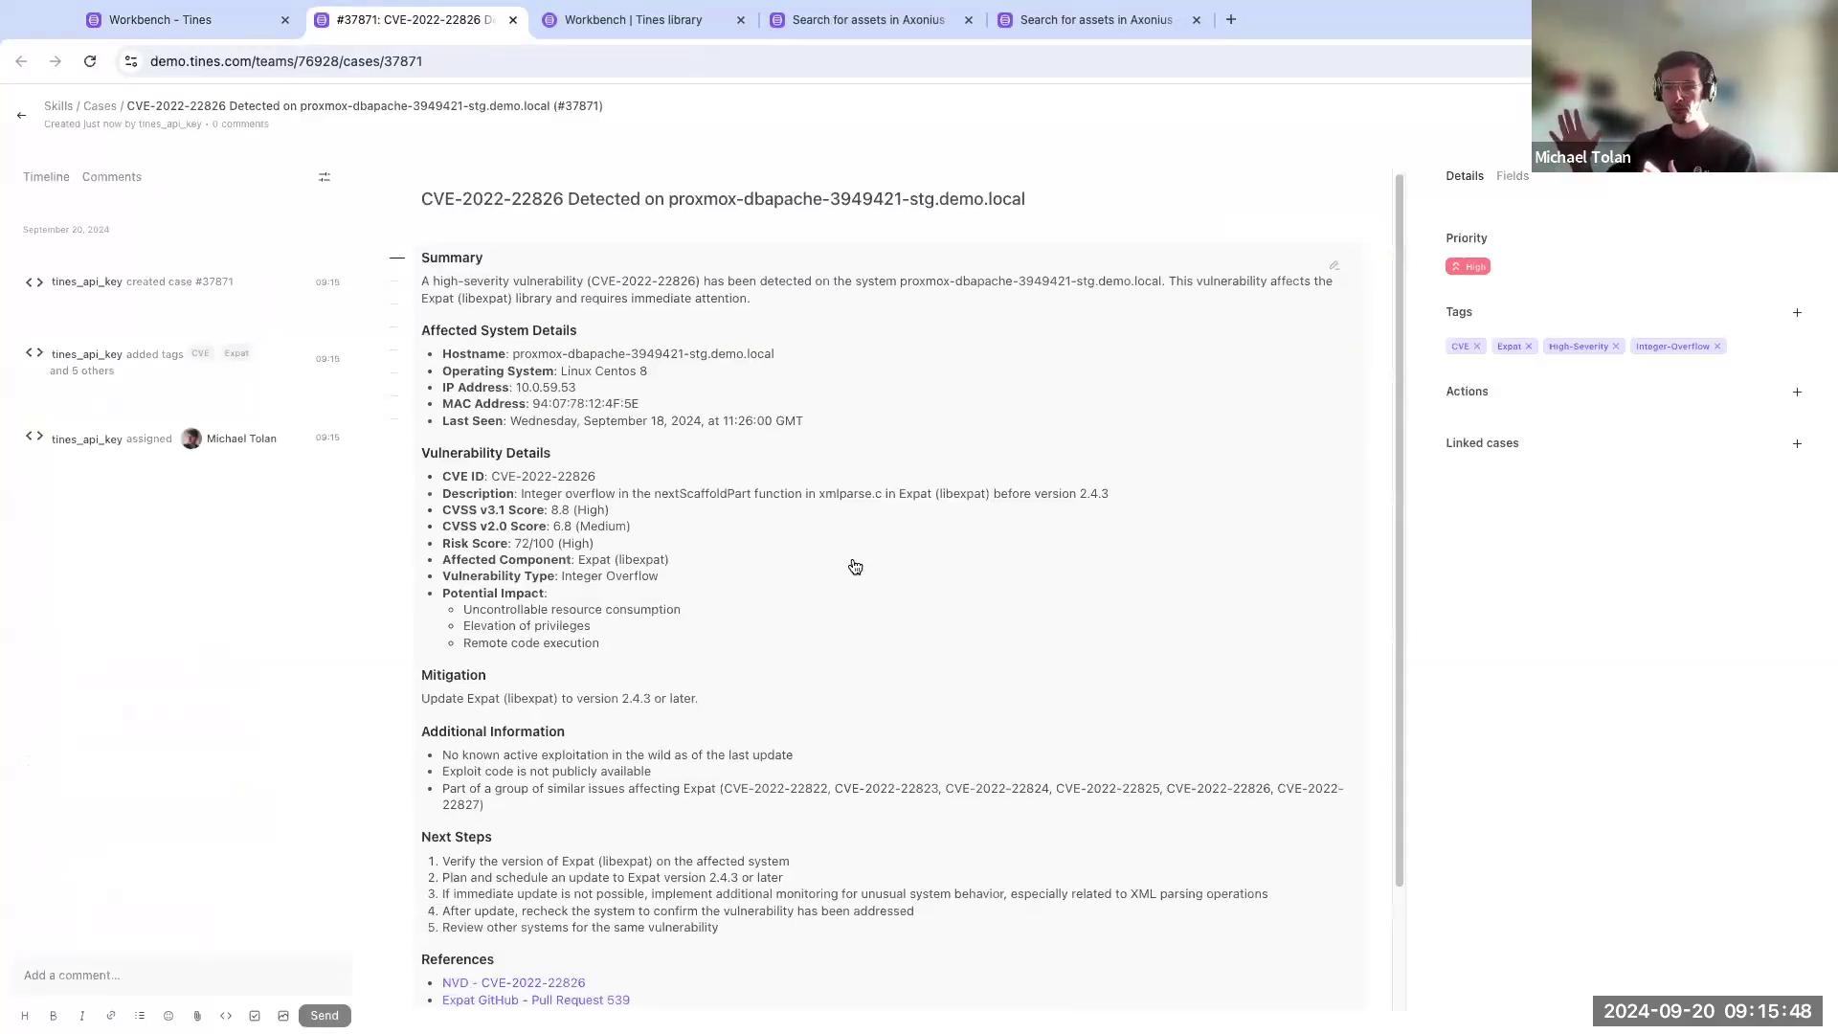
scroll(899, 557, "down", 1)
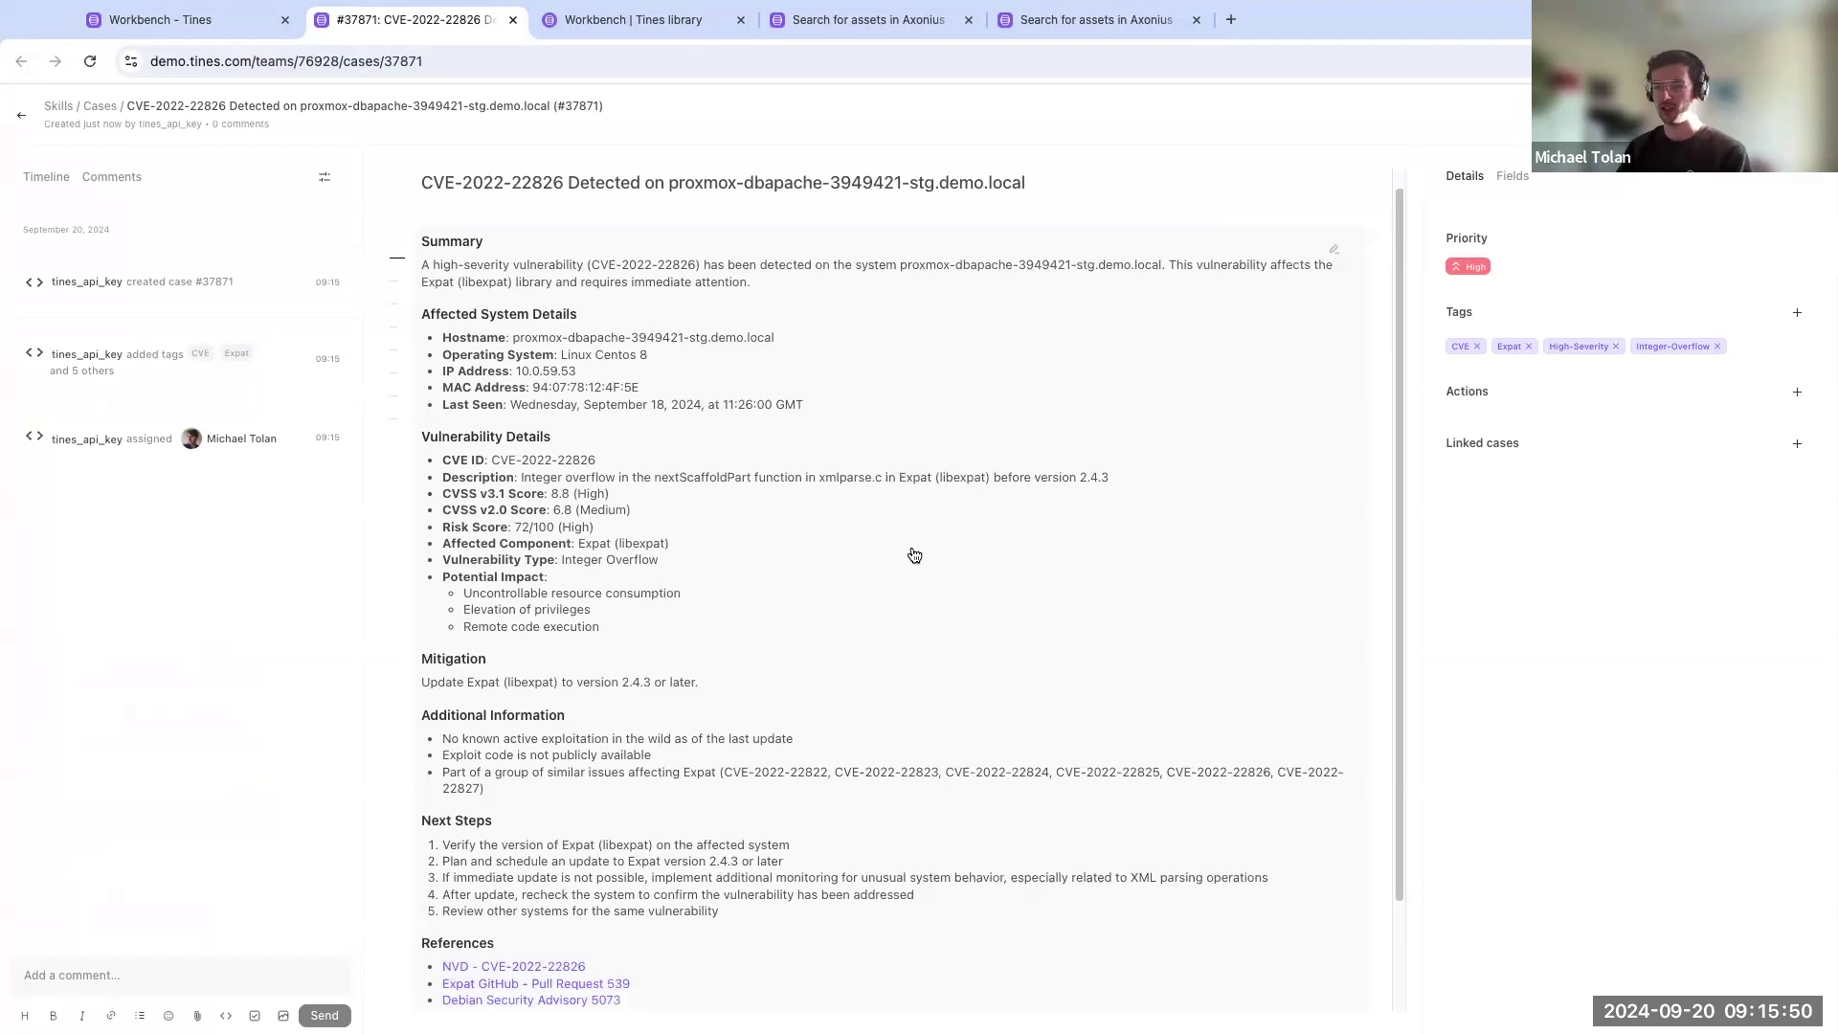
scroll(905, 522, "down", 2)
scroll(904, 522, "down", 2)
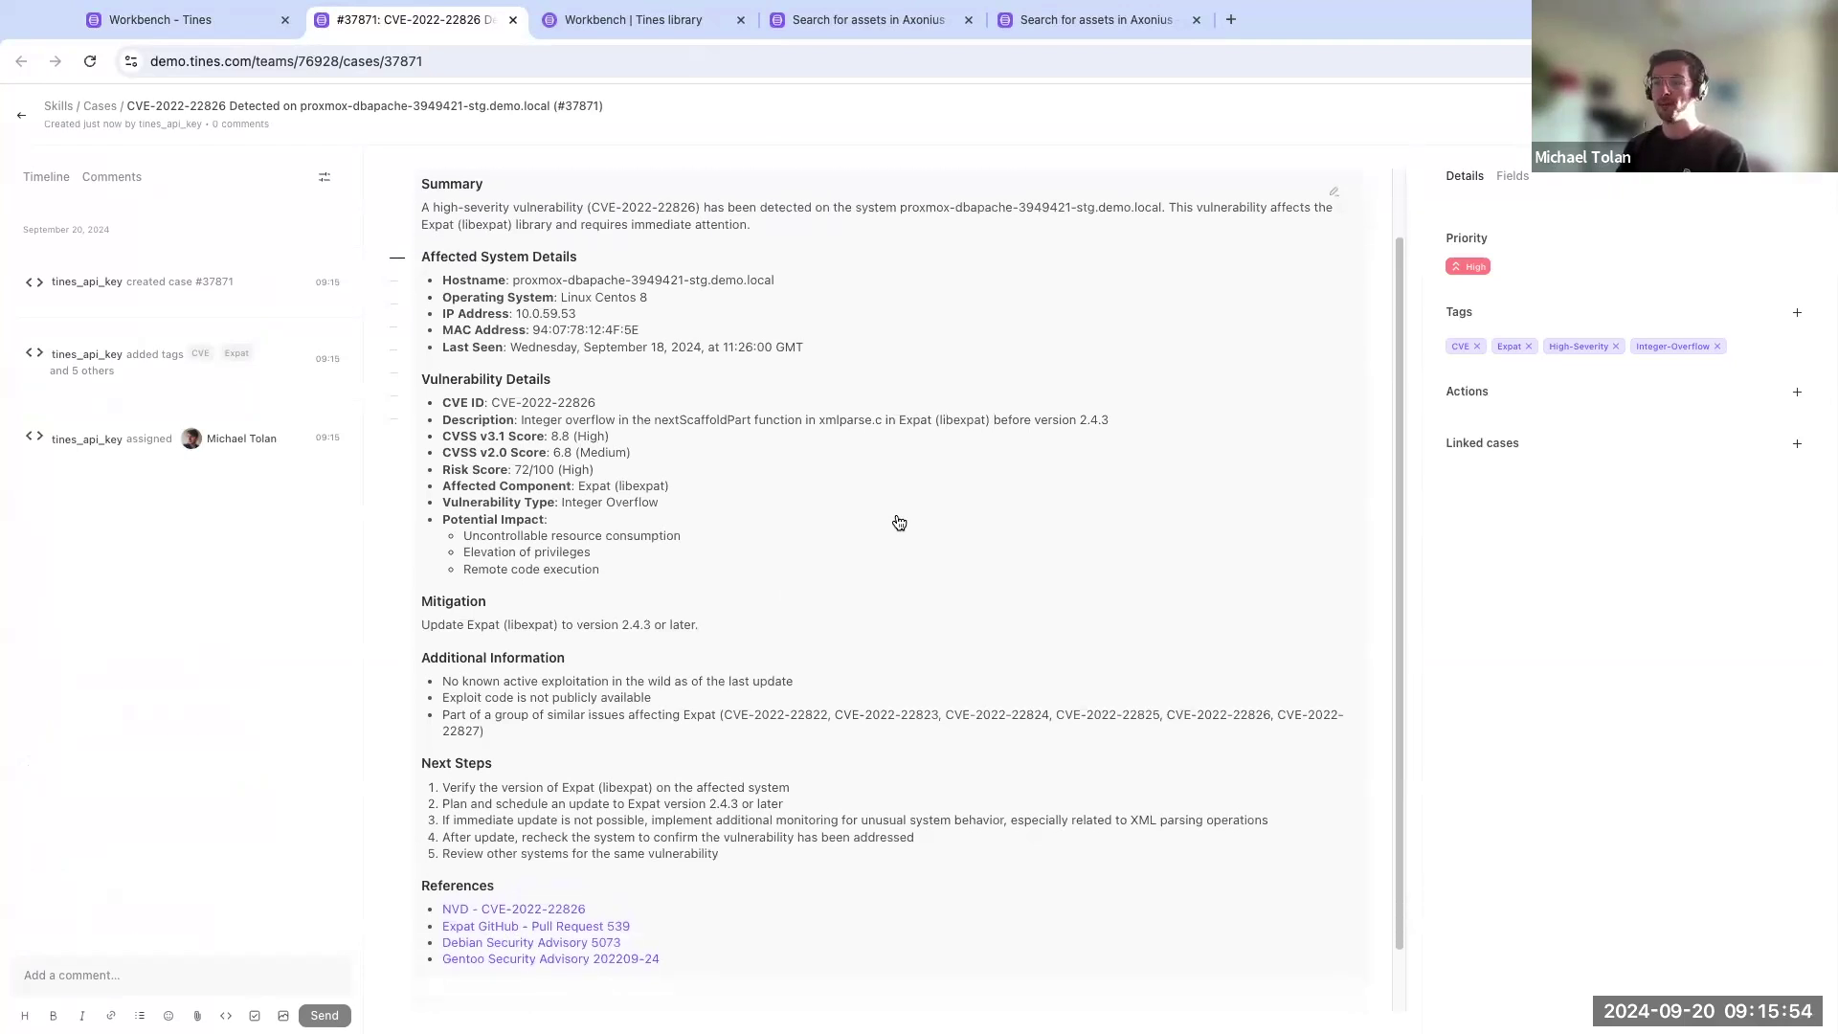
scroll(899, 521, "down", 2)
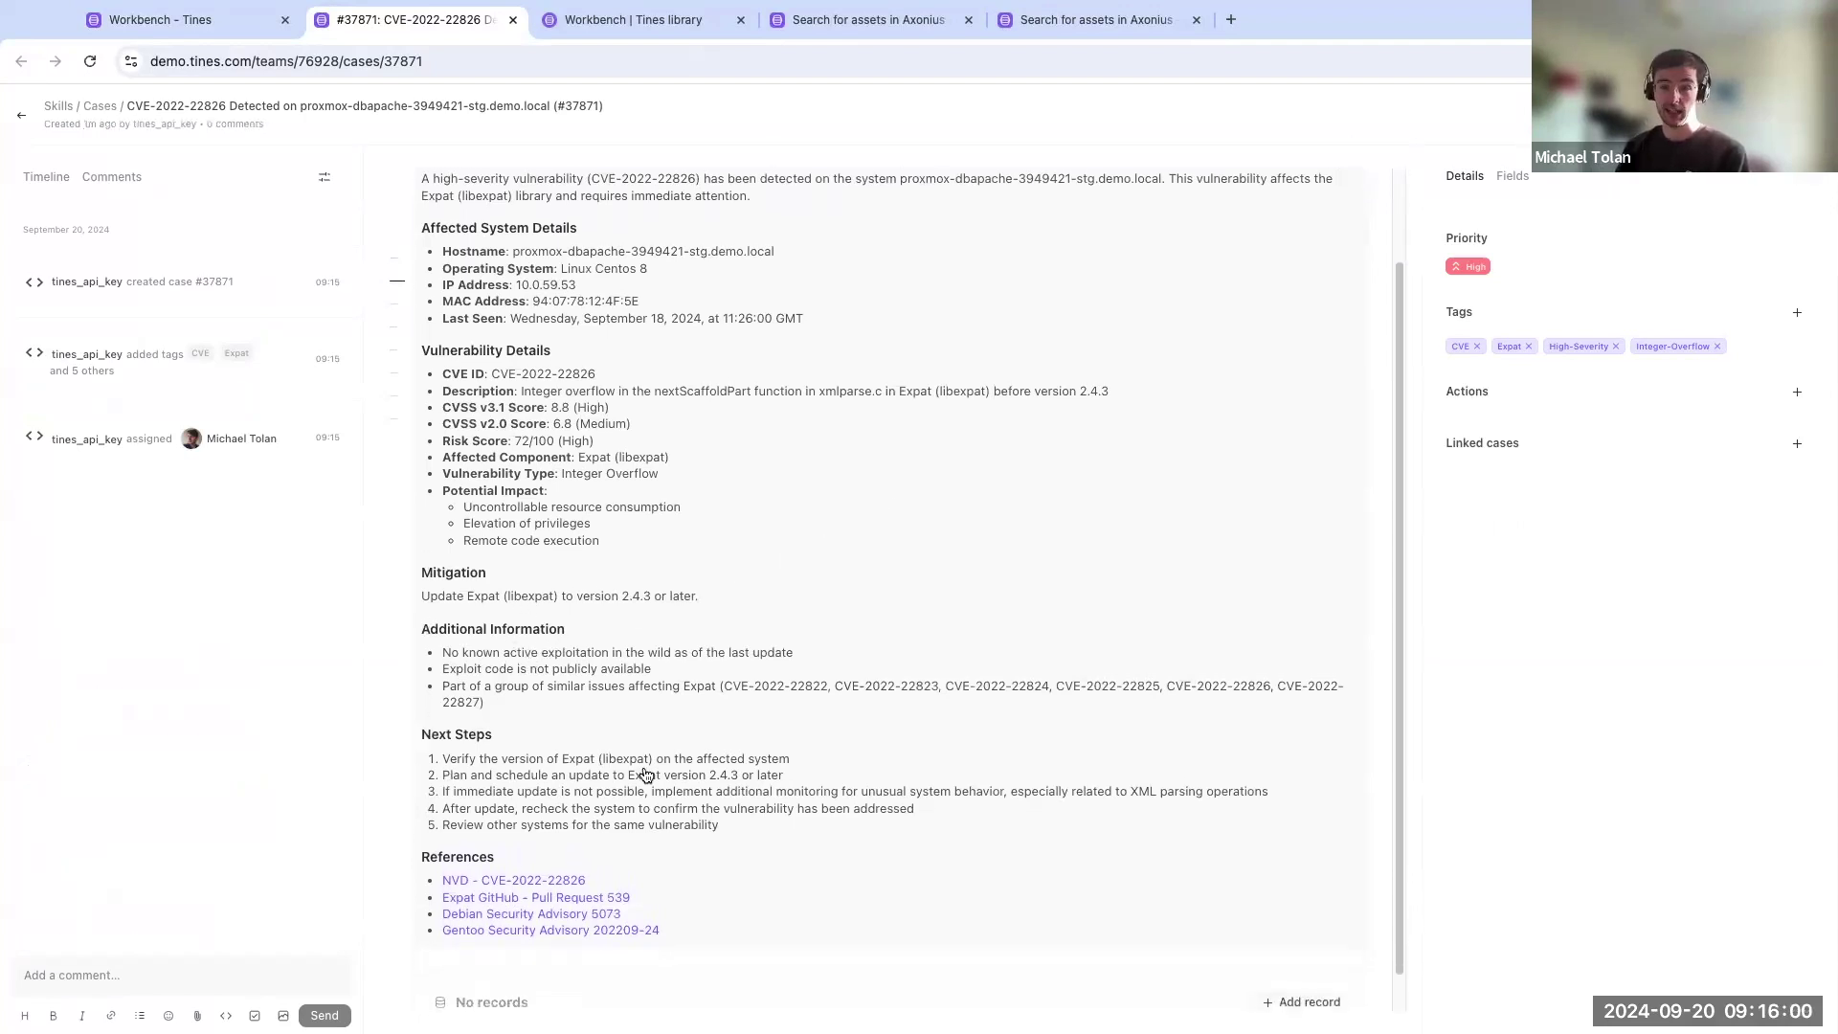
scroll(646, 773, "down", 1)
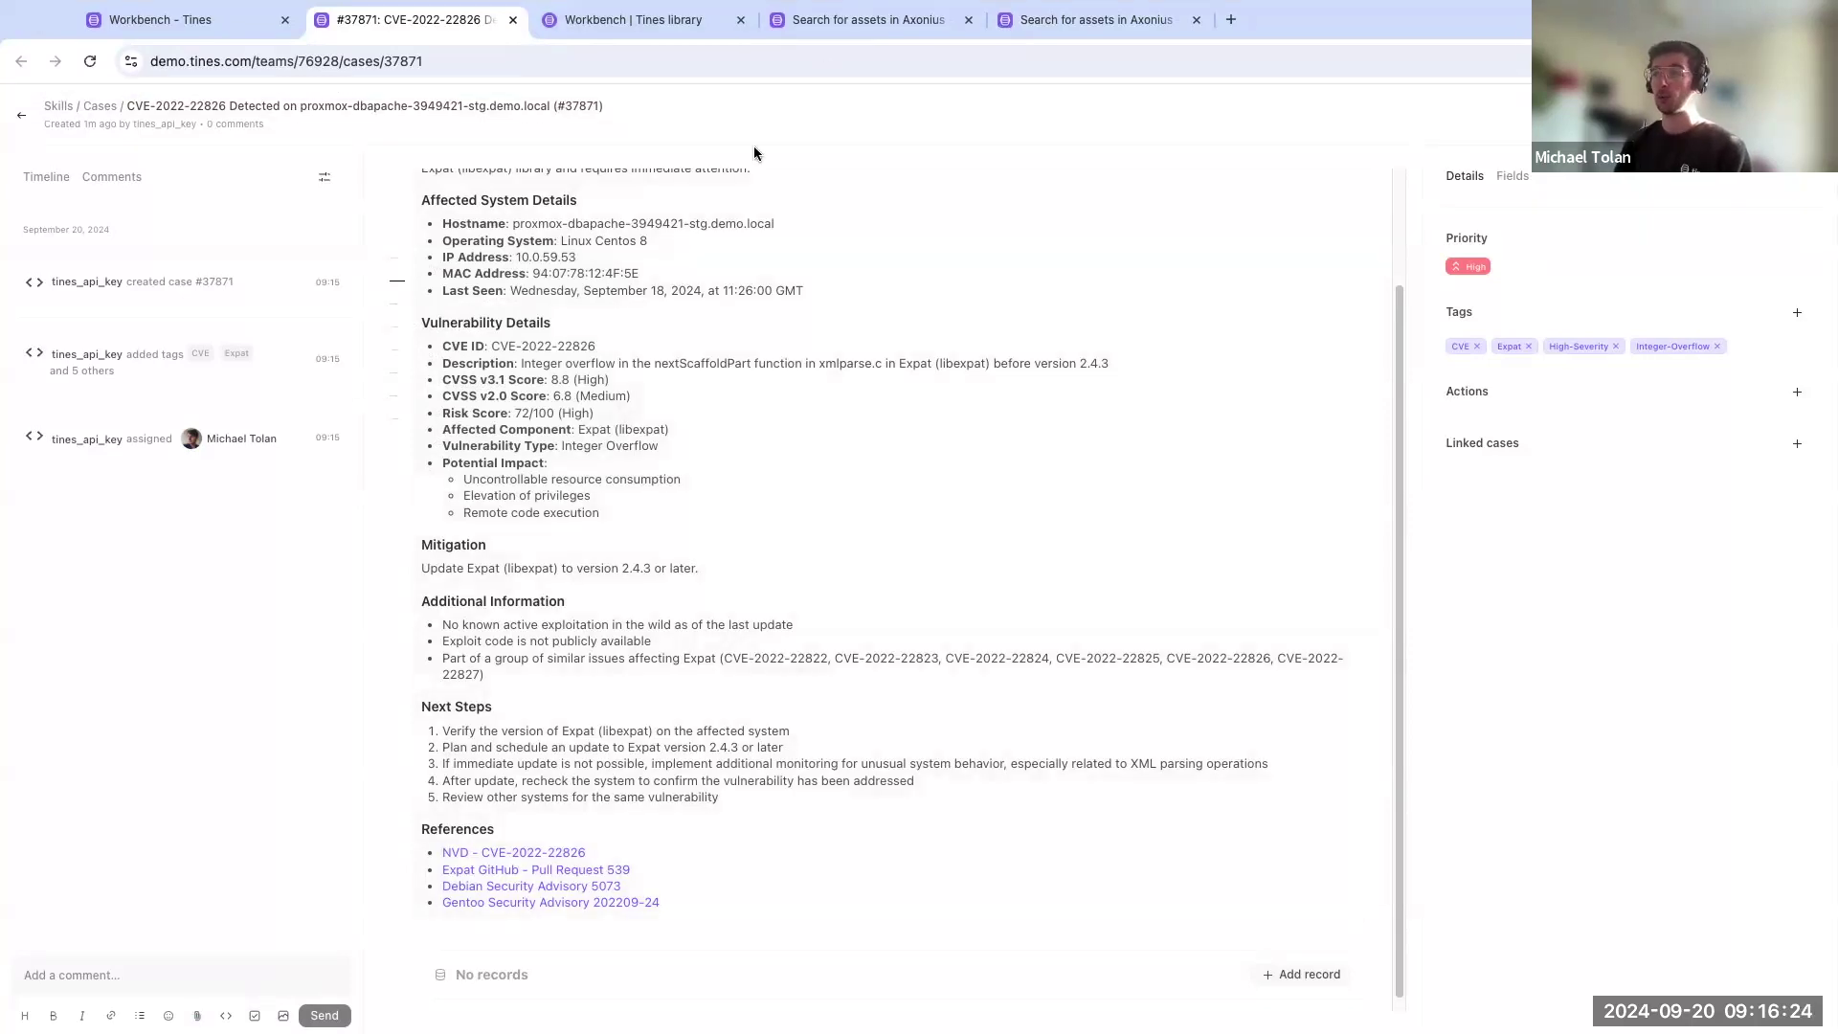
left_click(851, 21)
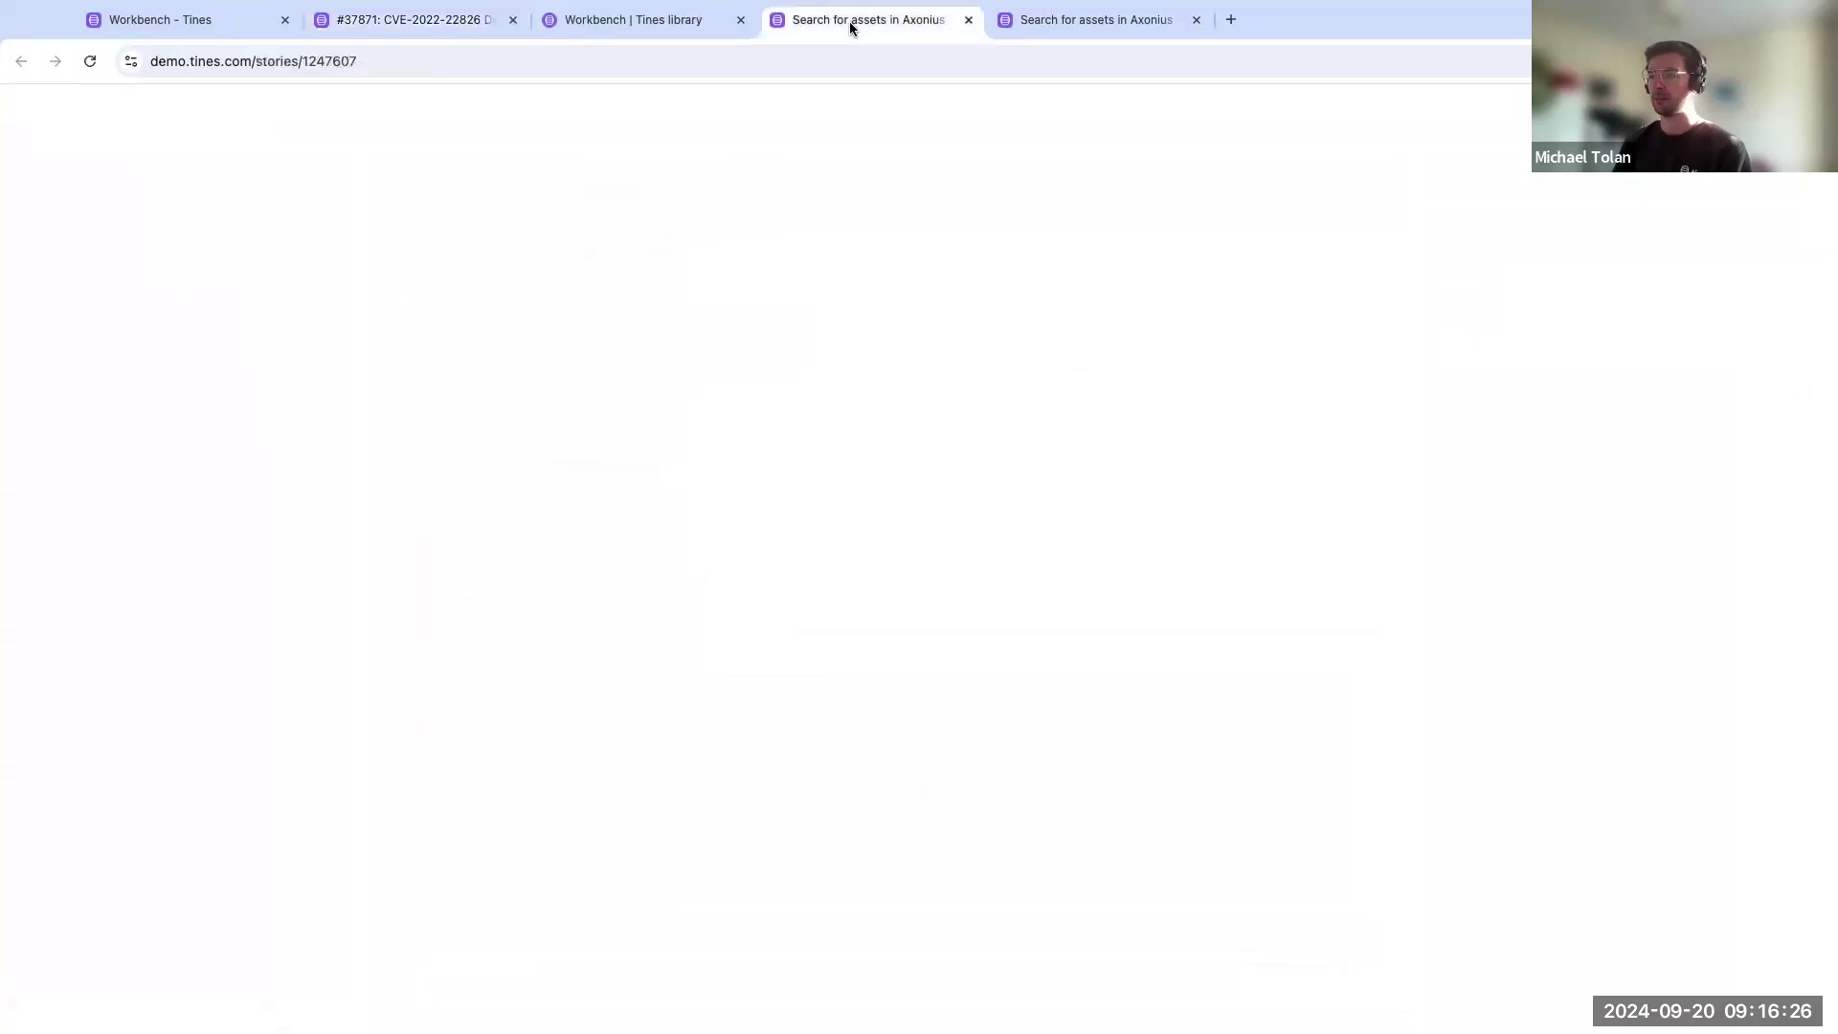
left_click(1025, 17)
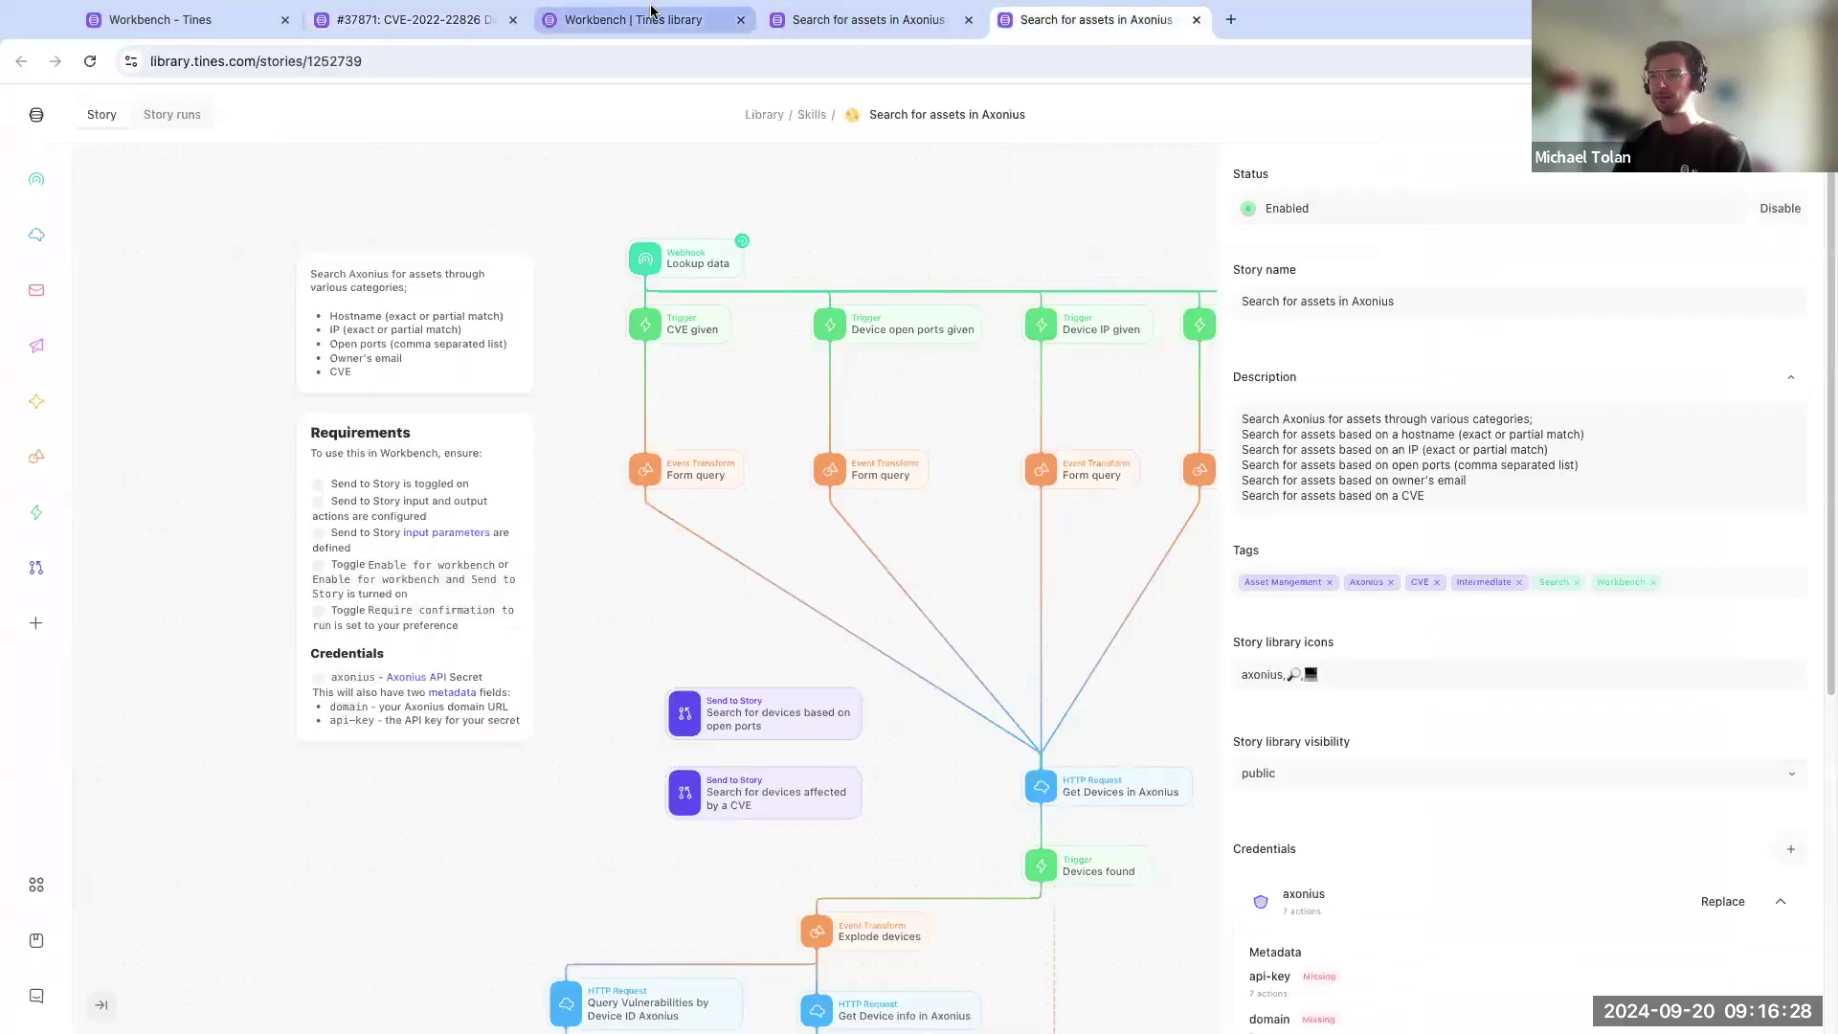
left_click(426, 23)
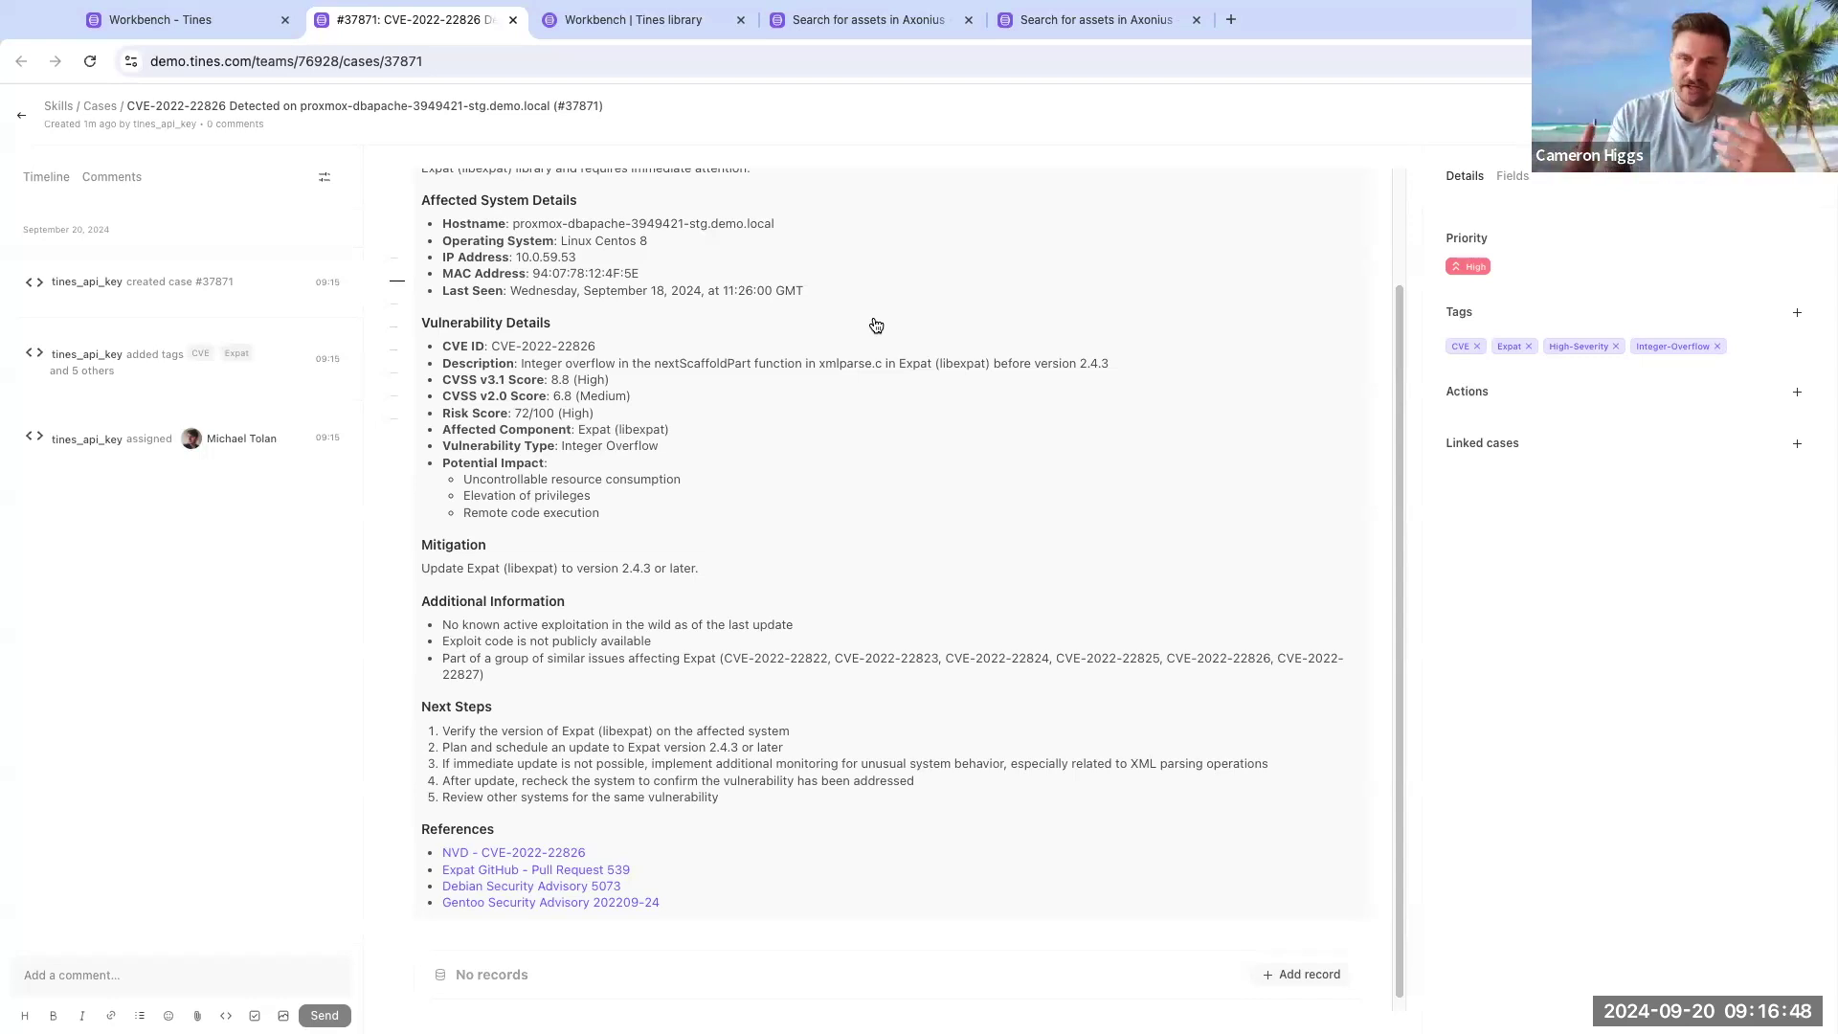
scroll(875, 325, "up", 3)
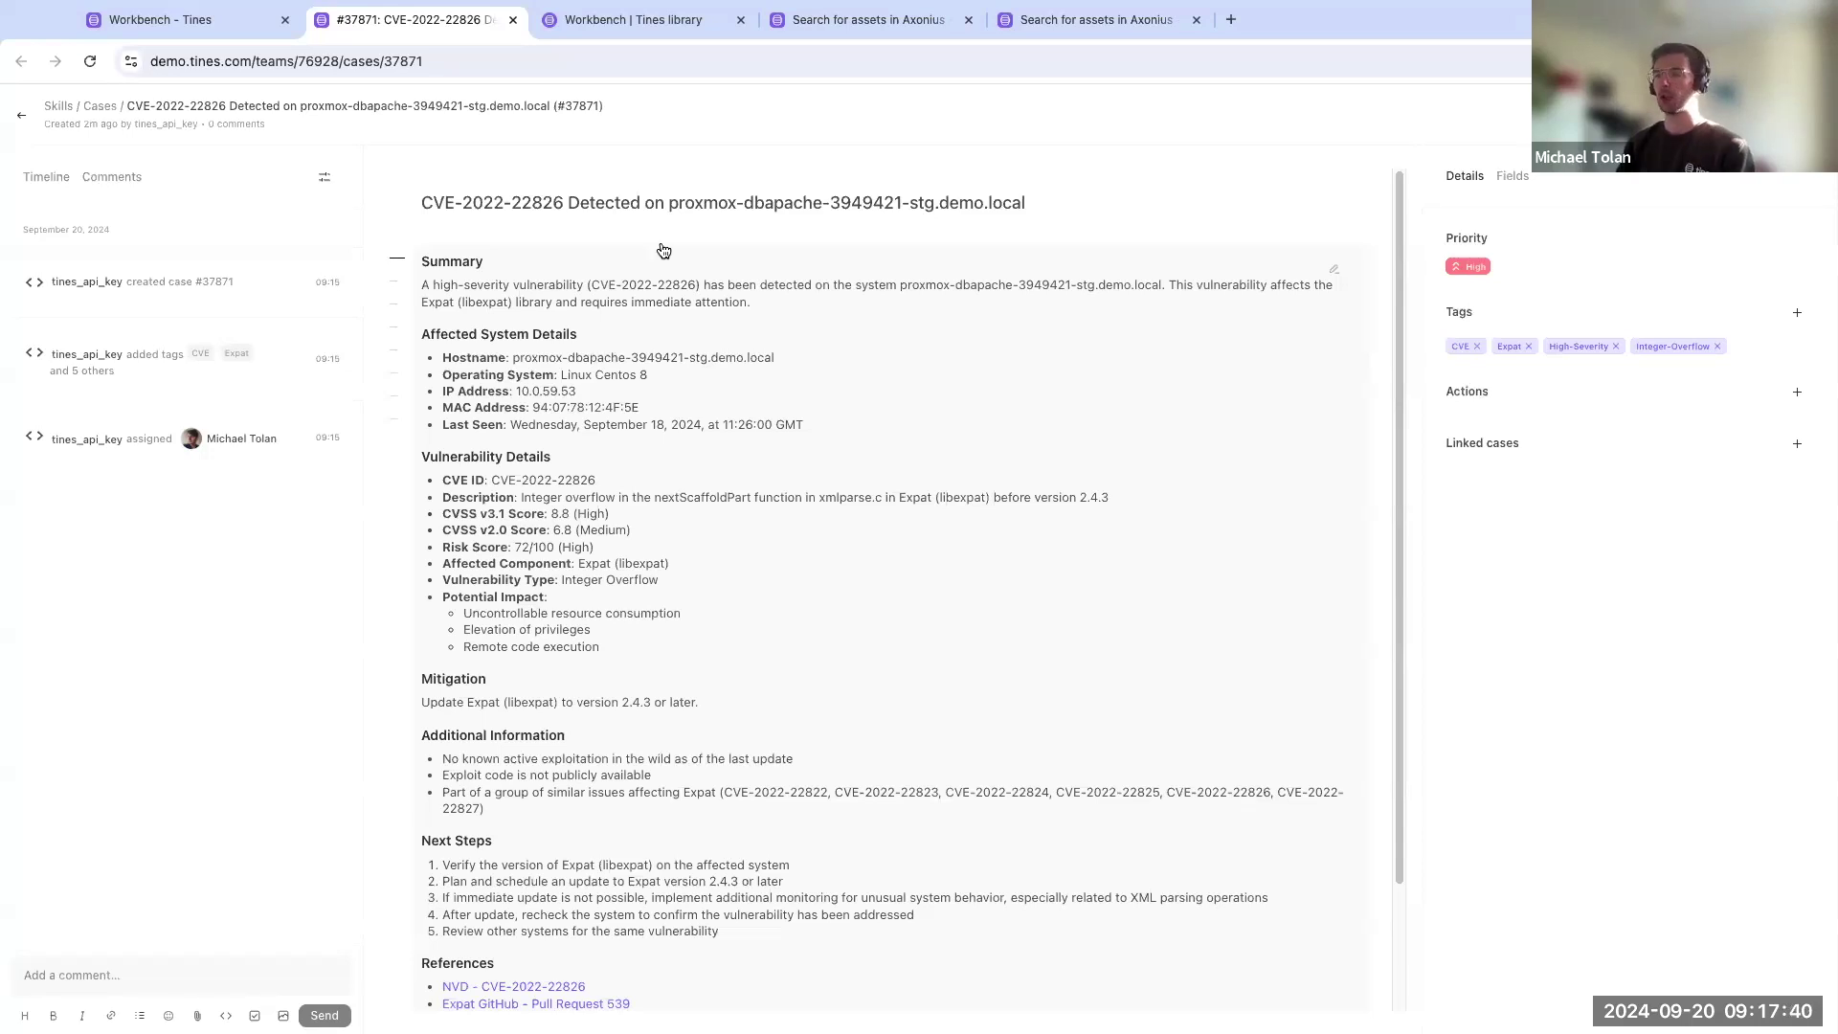
Step: Return to the Search for assets in Axonius story in the Tines library and examine its requirements and workflow branches
left_click(668, 21)
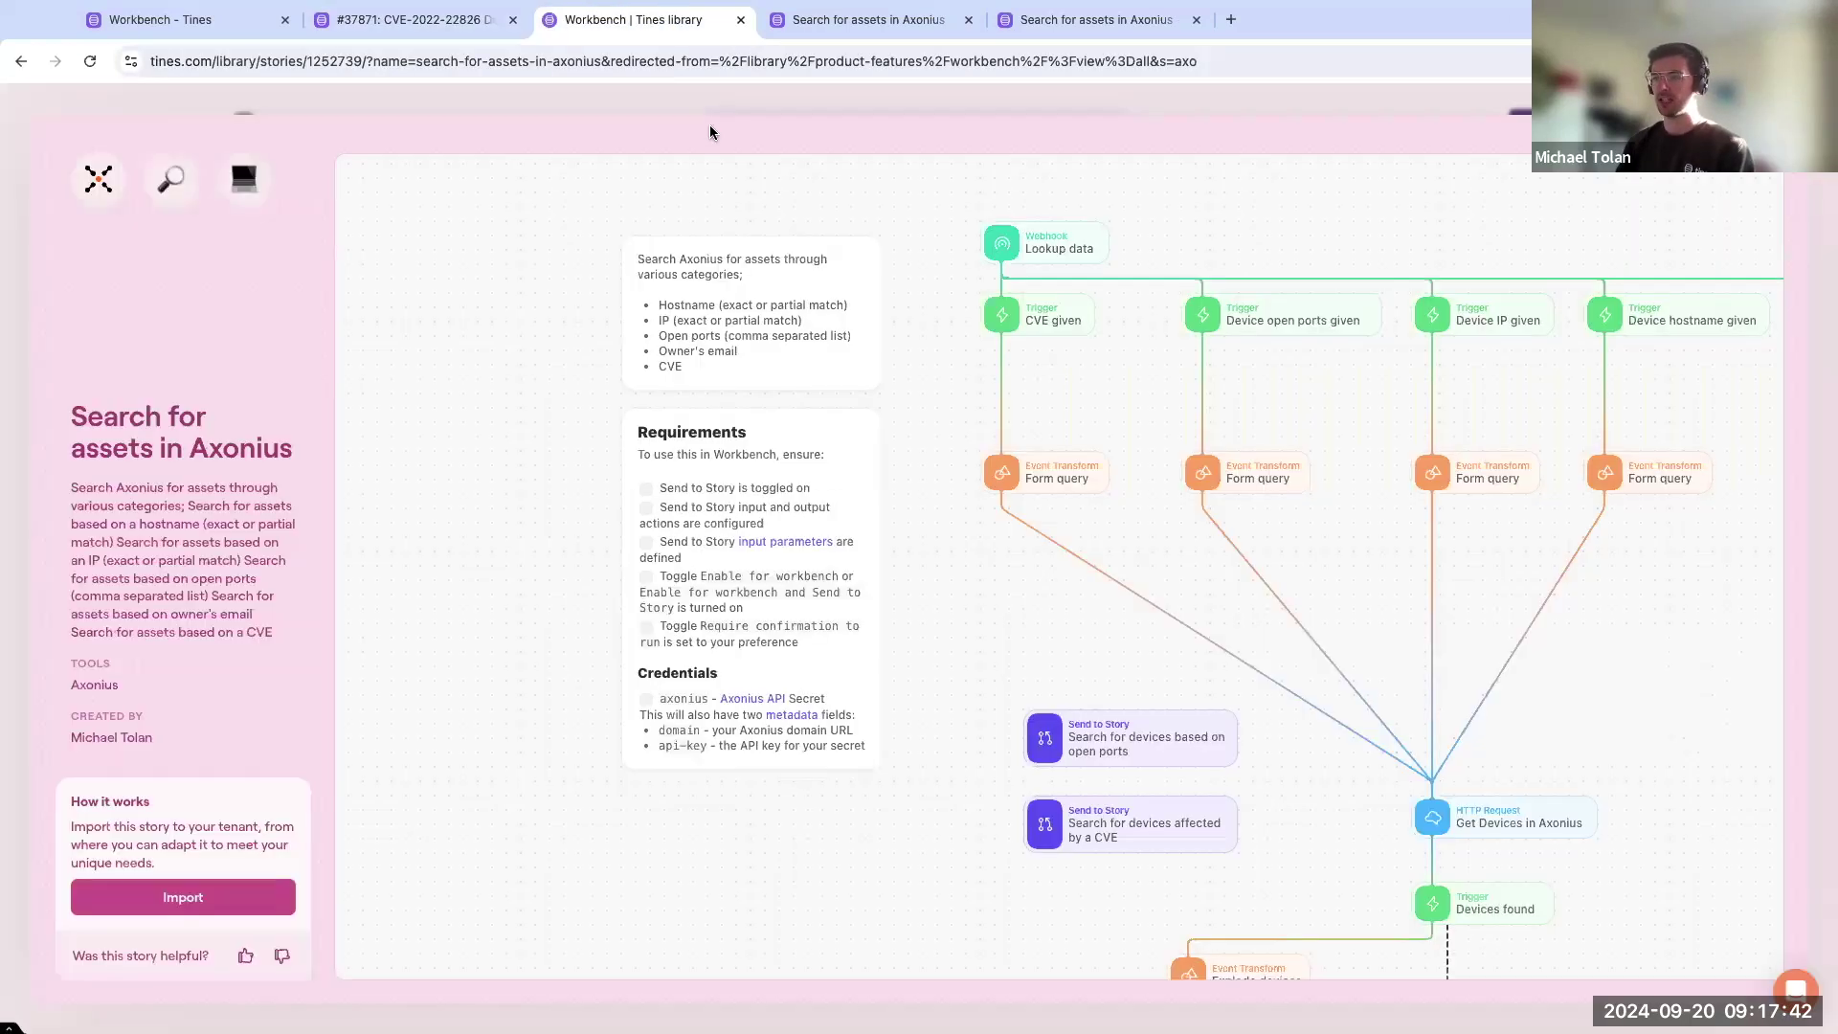
scroll(473, 356, "right", 5)
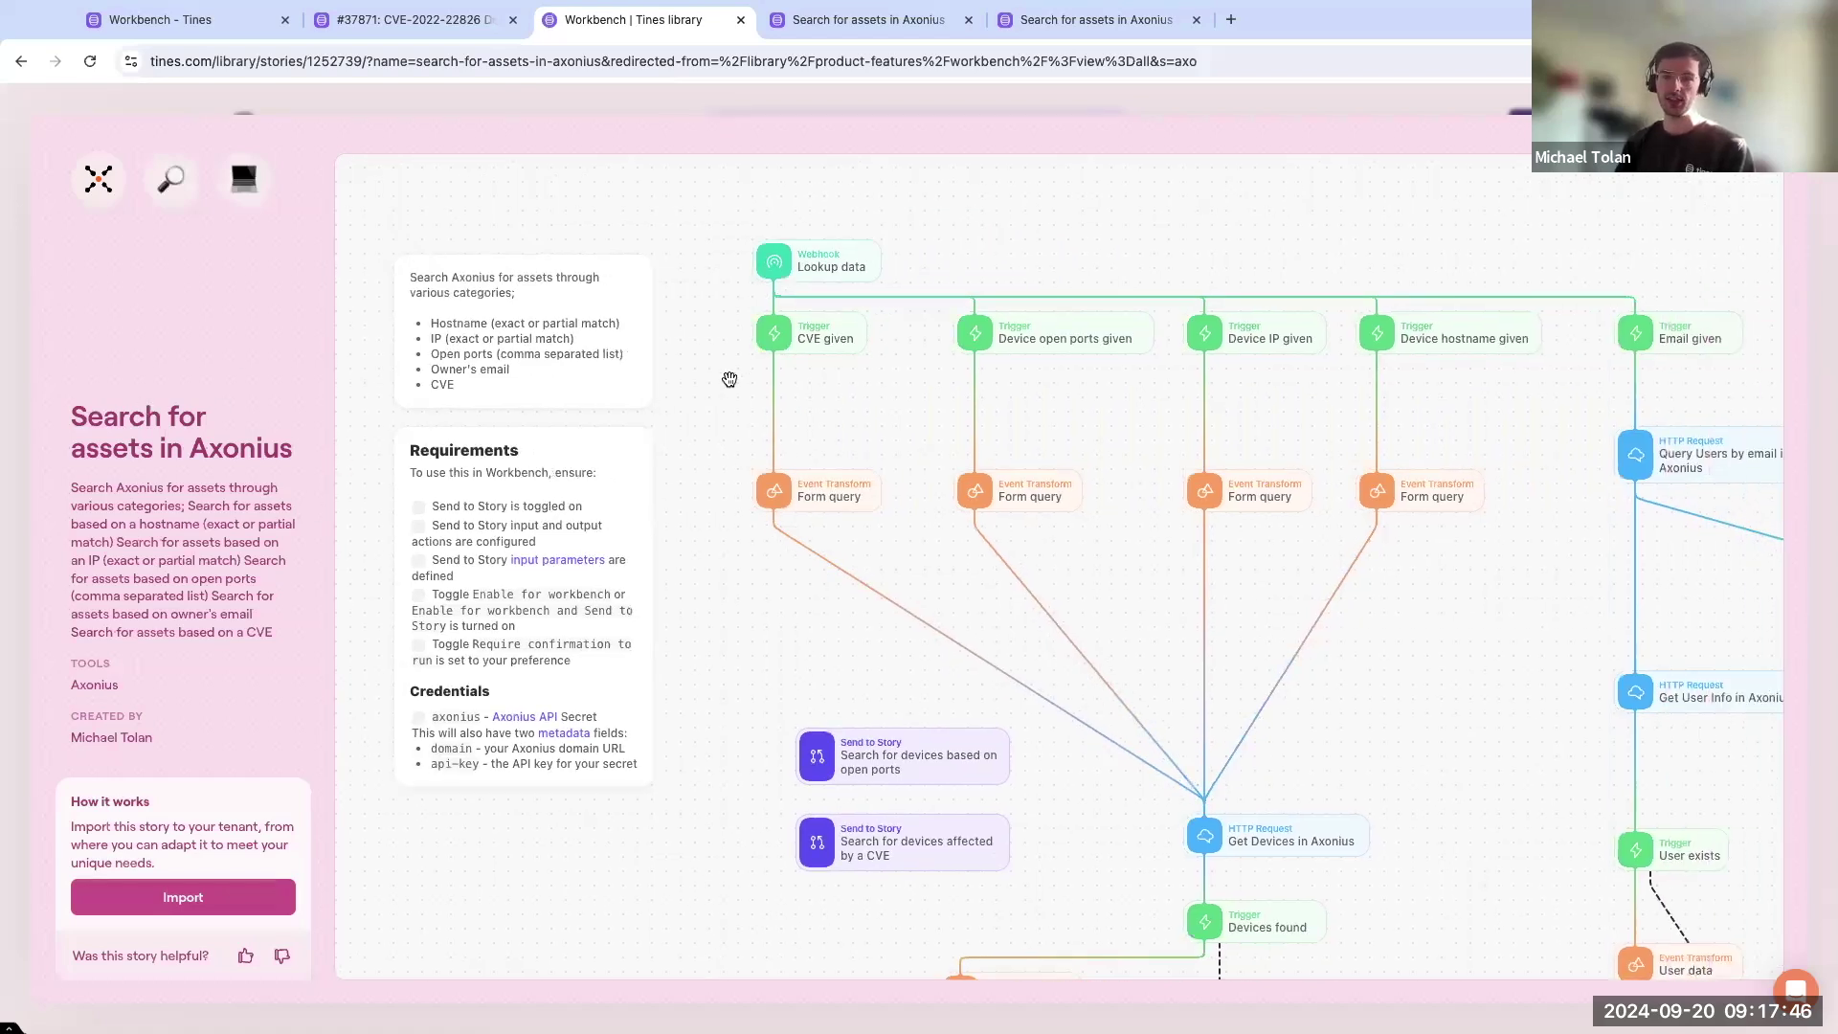
left_click_drag(837, 426, 818, 431)
scroll(817, 430, "right", 5)
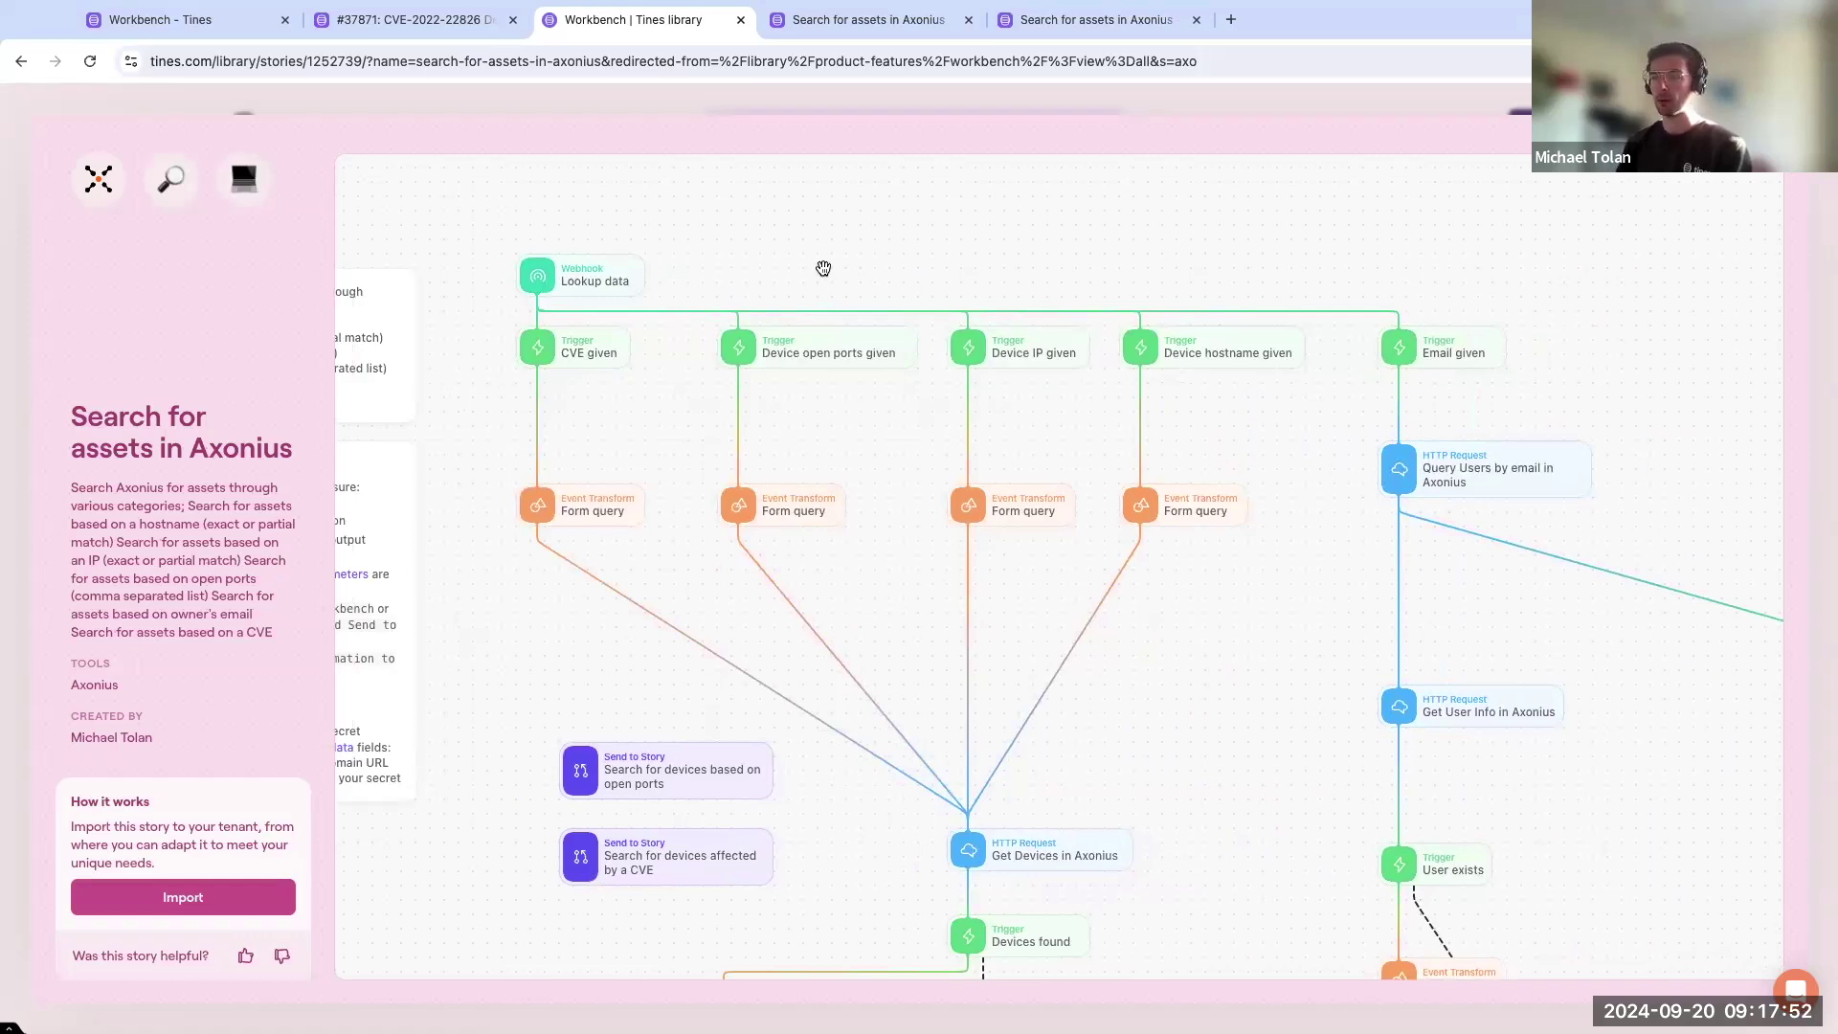
scroll(1074, 255, "left", 5)
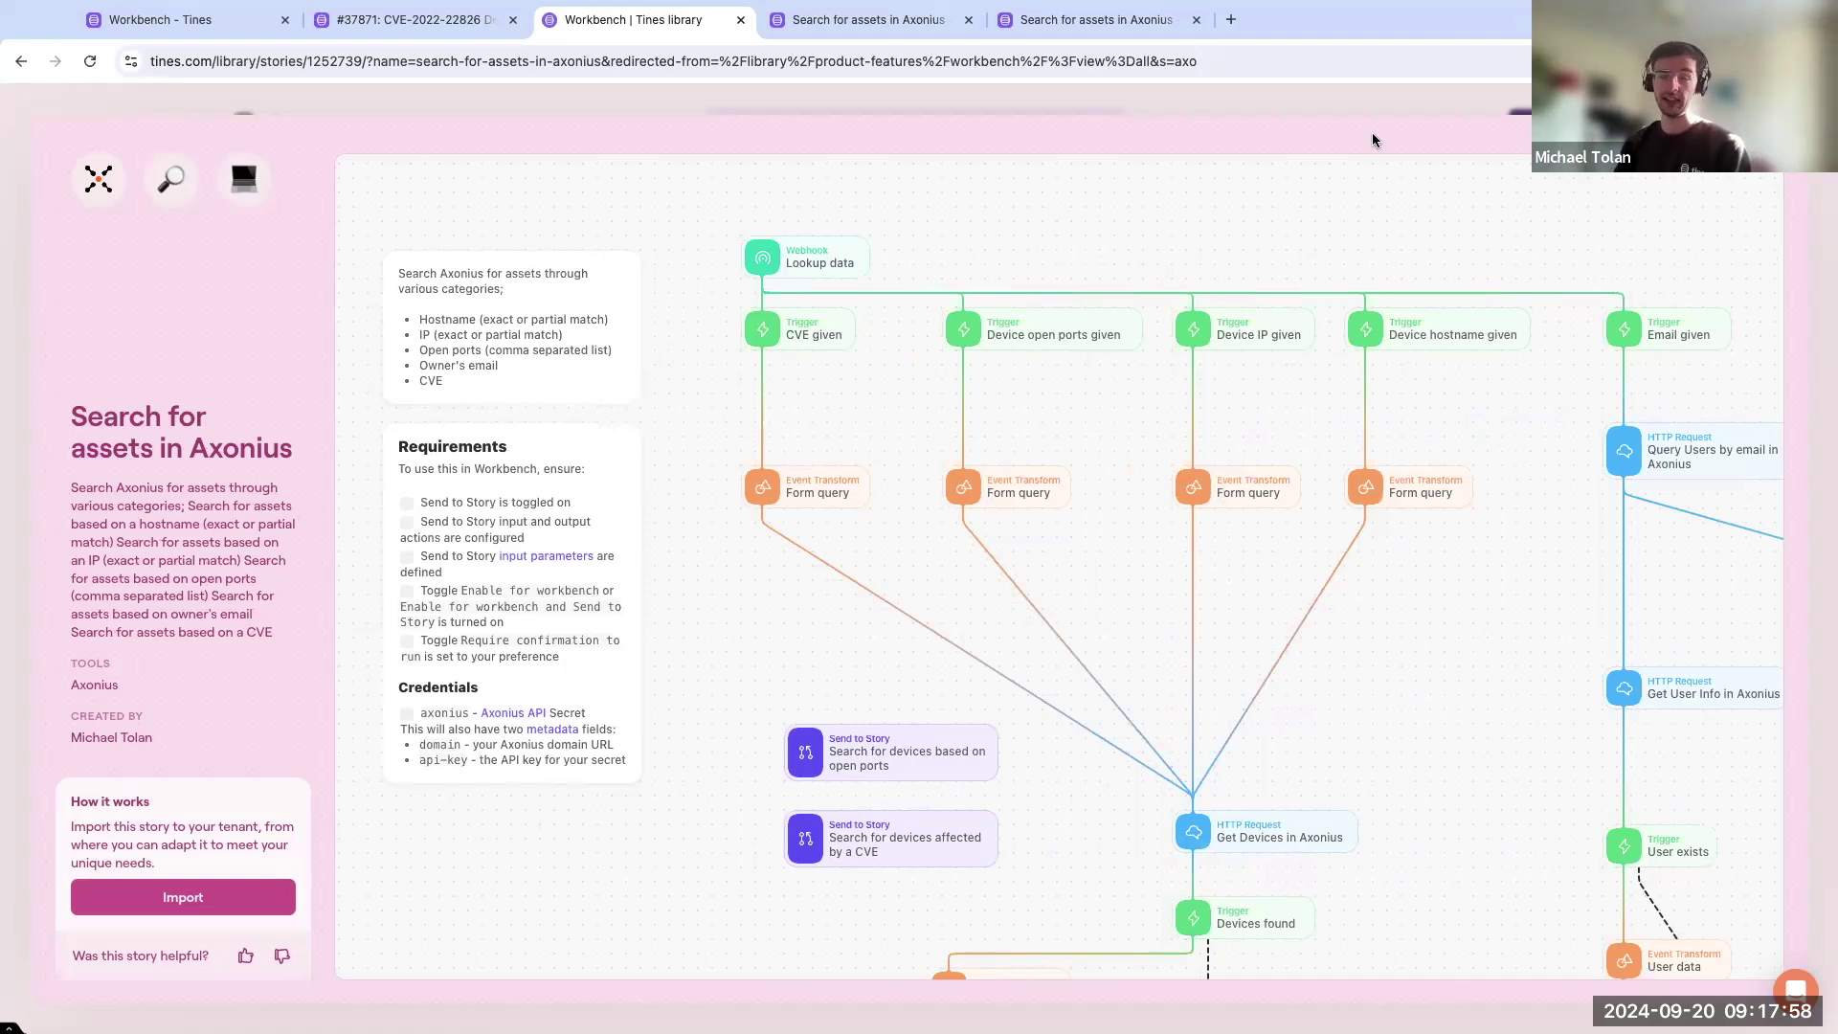
Step: Leave the Axonius story, search the Workbench stories for "cve" and open the Enrich CVE information story
left_click(967, 96)
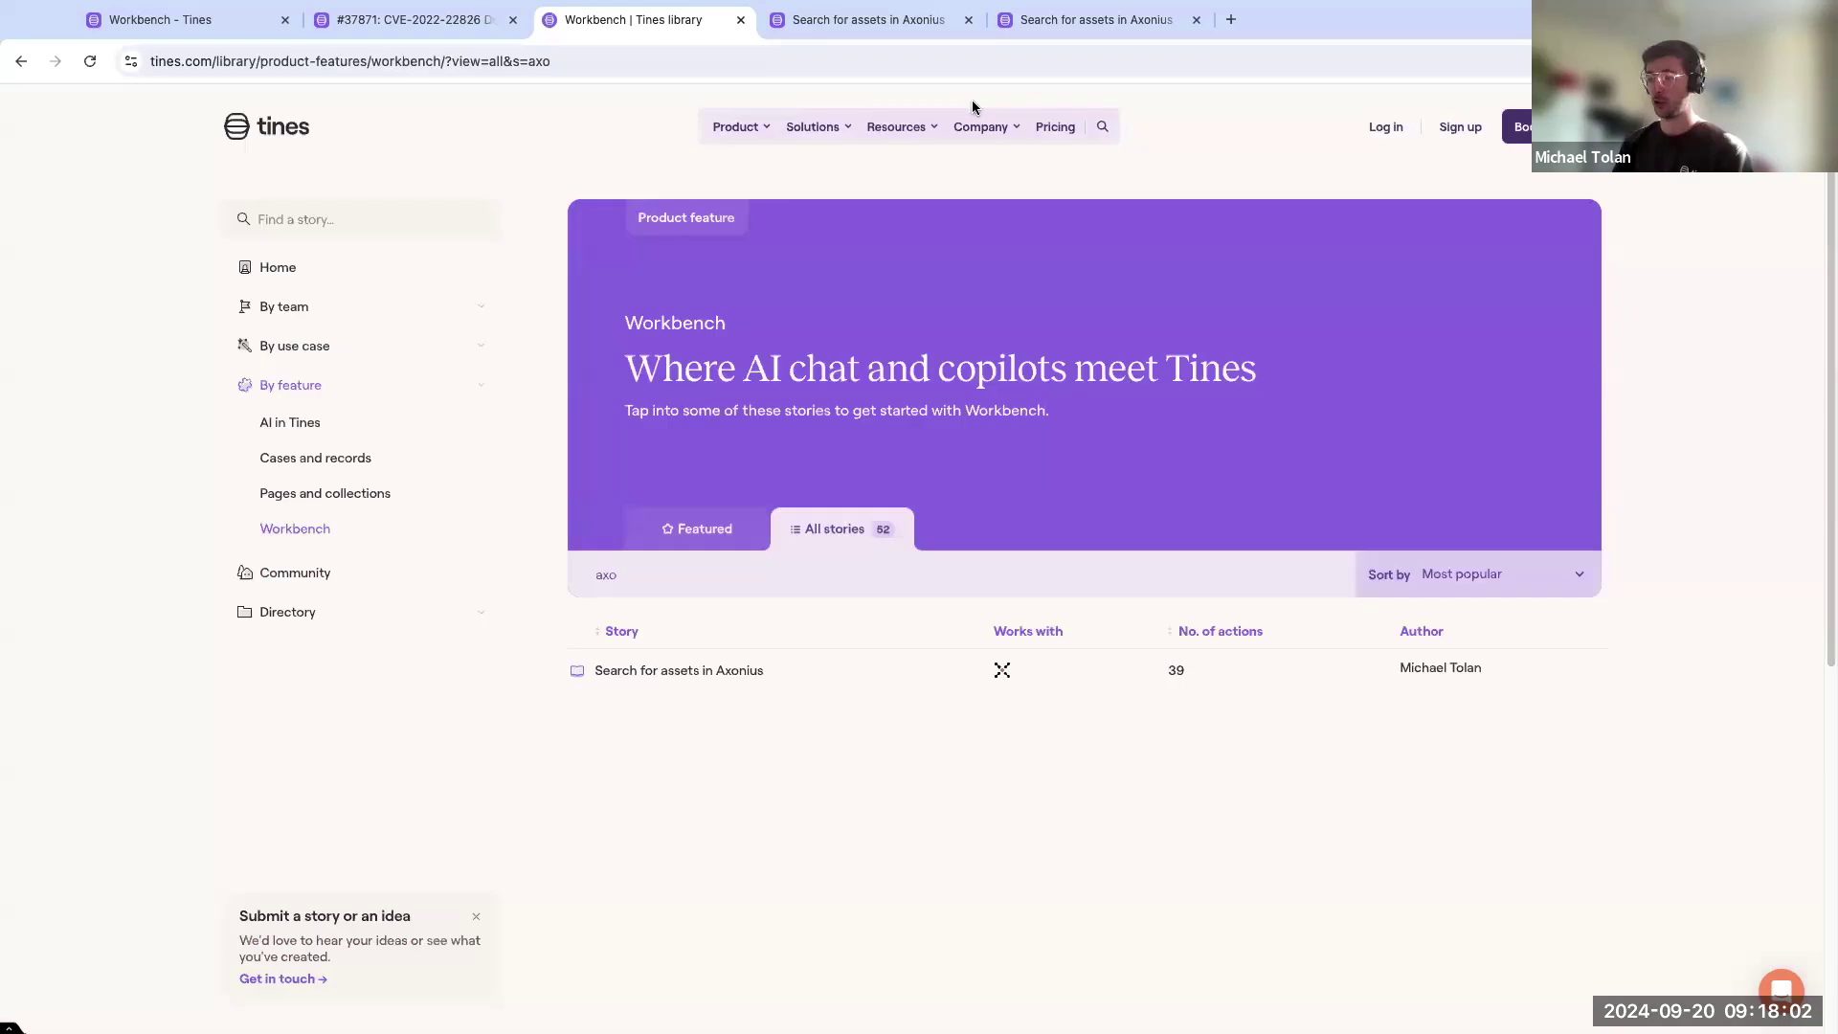
triple_click(820, 562)
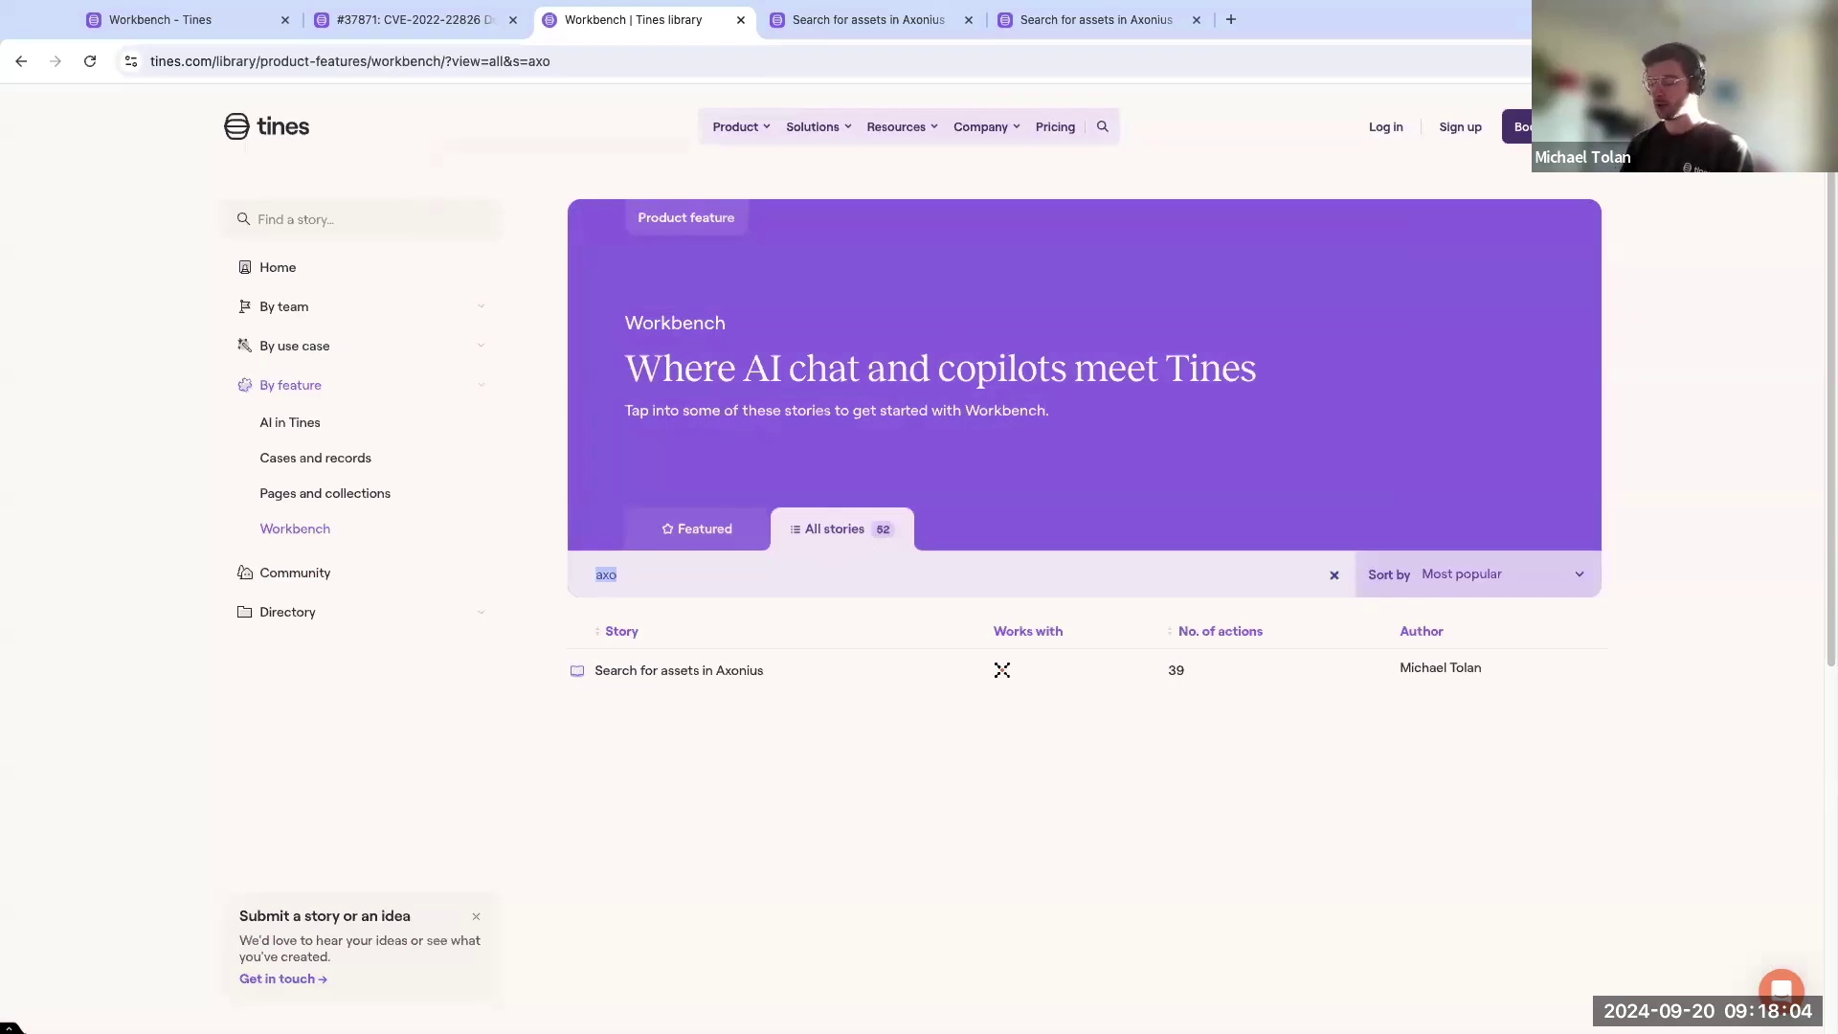
key("BackSpace")
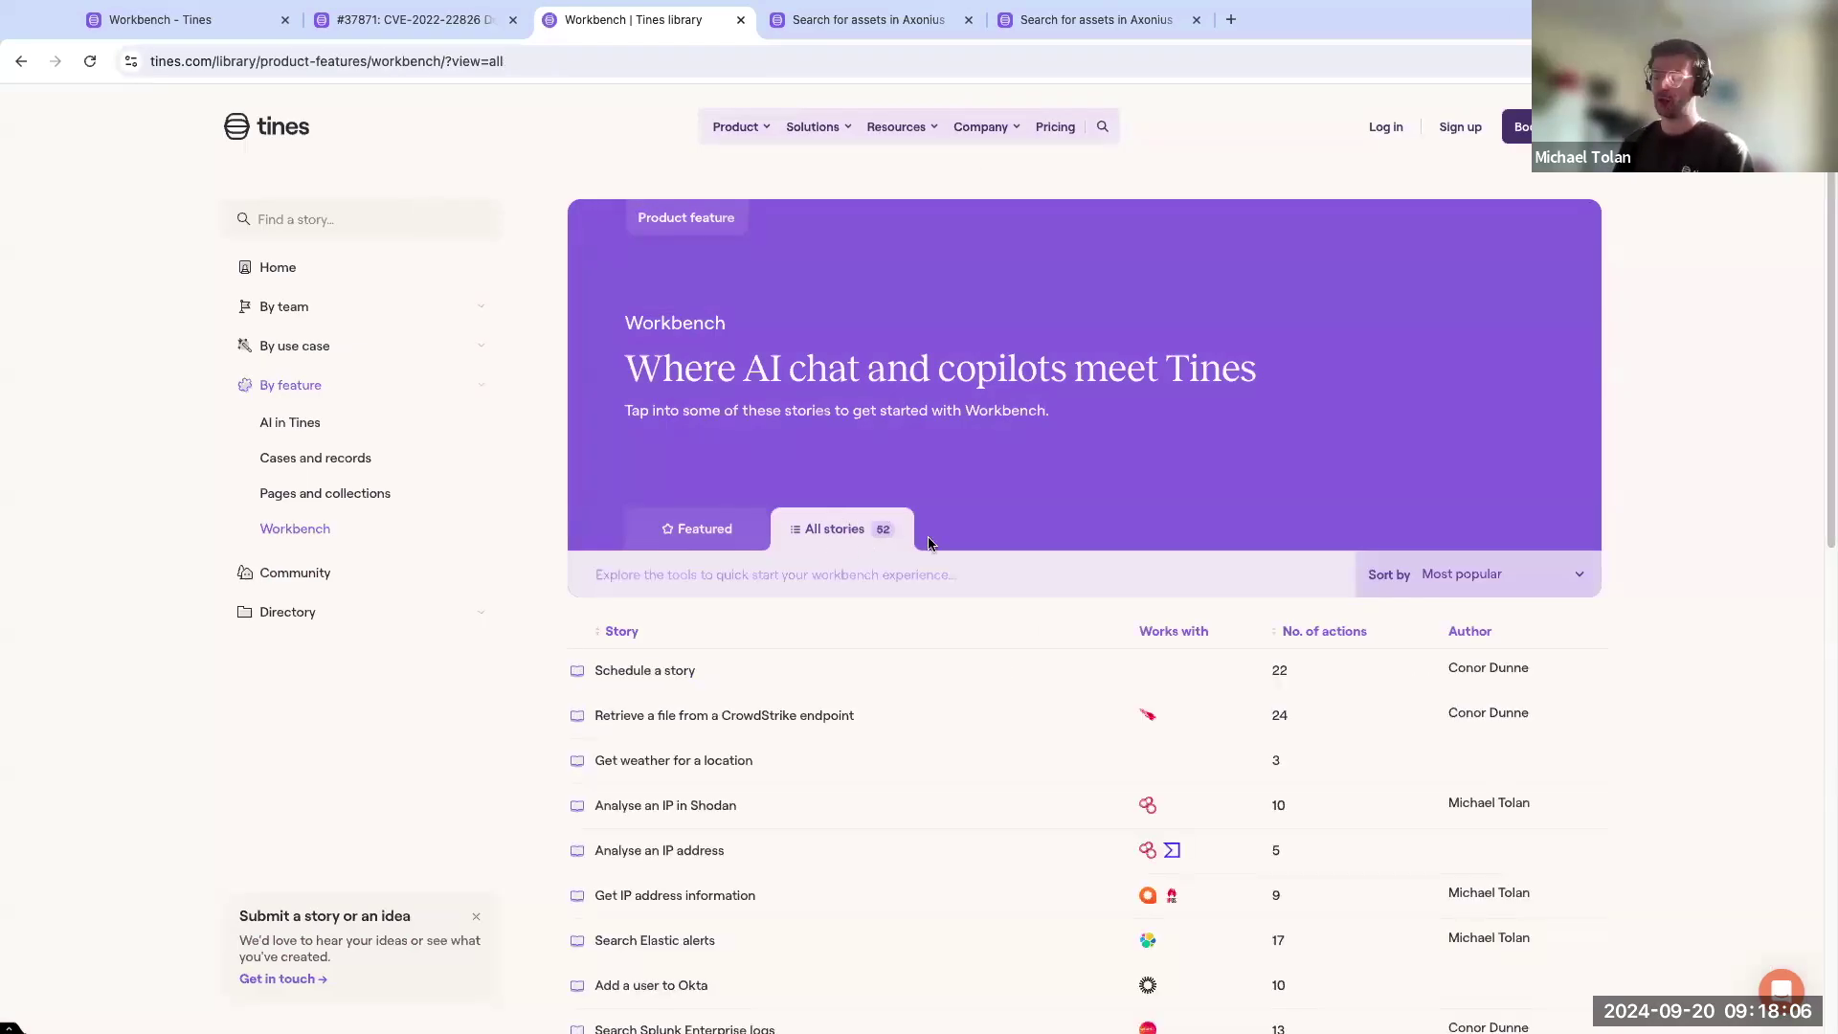
left_click(1026, 588)
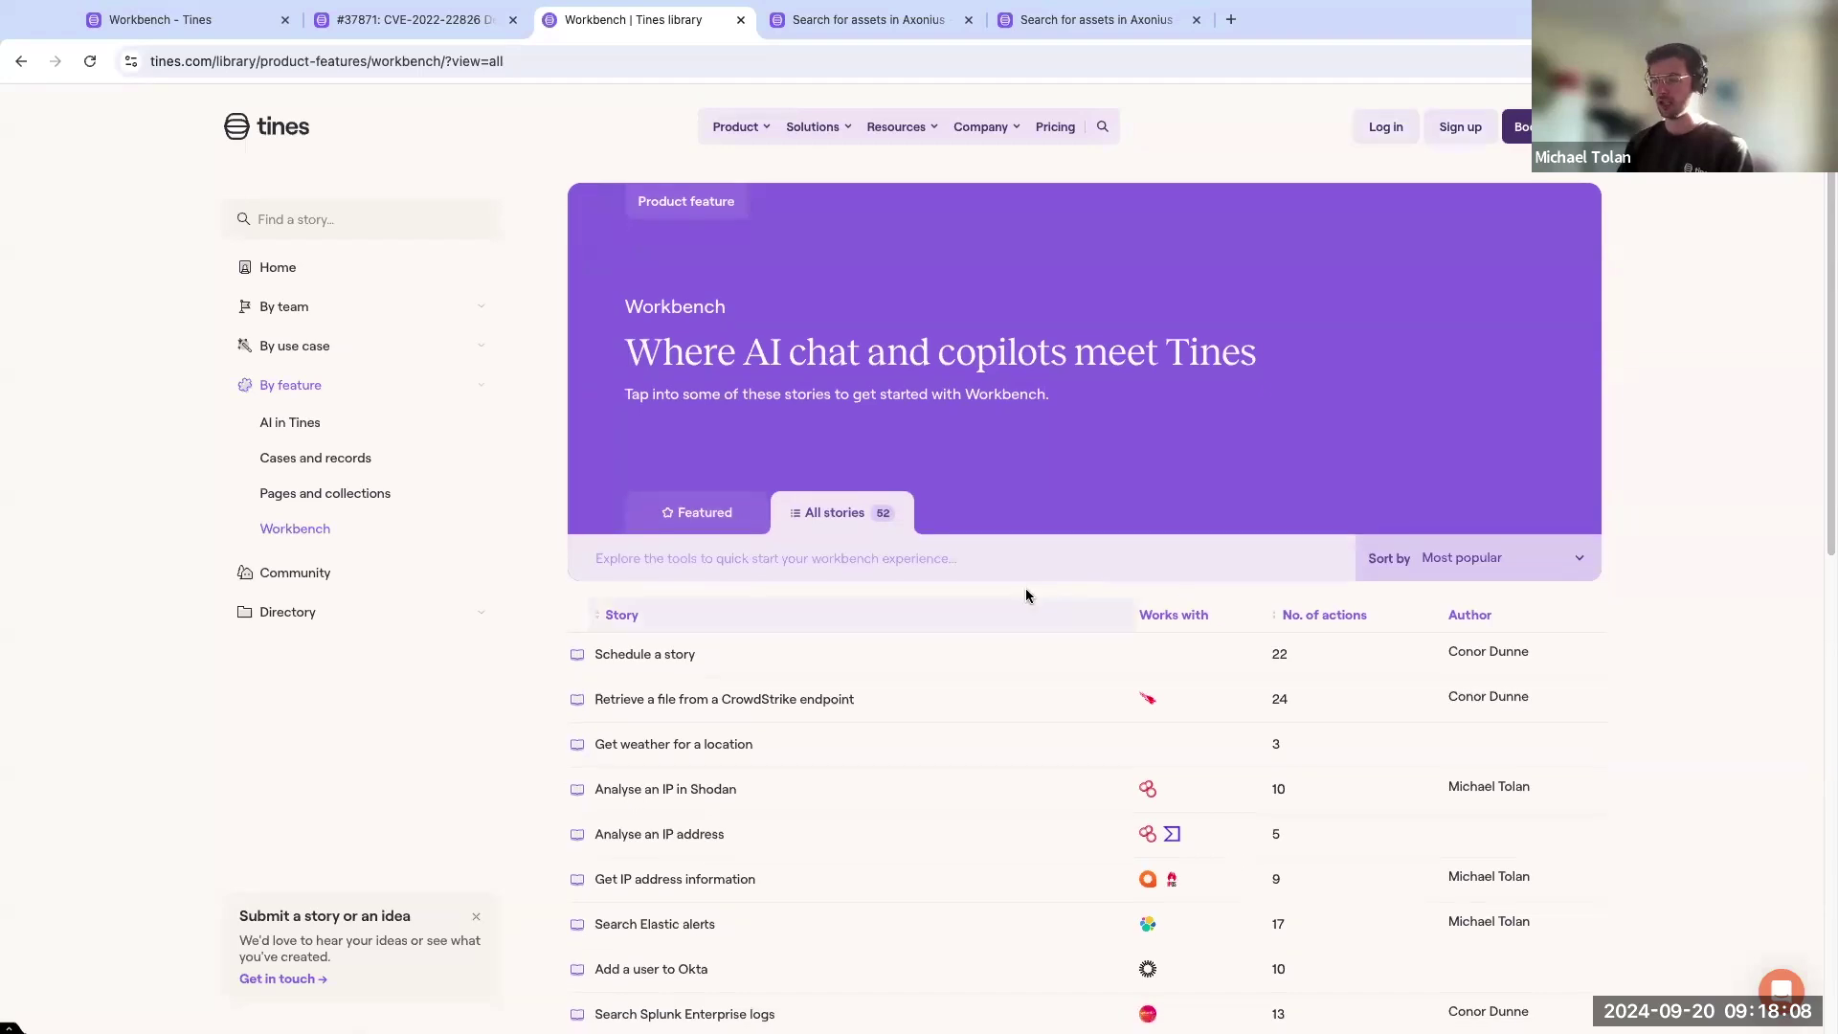
type("cve")
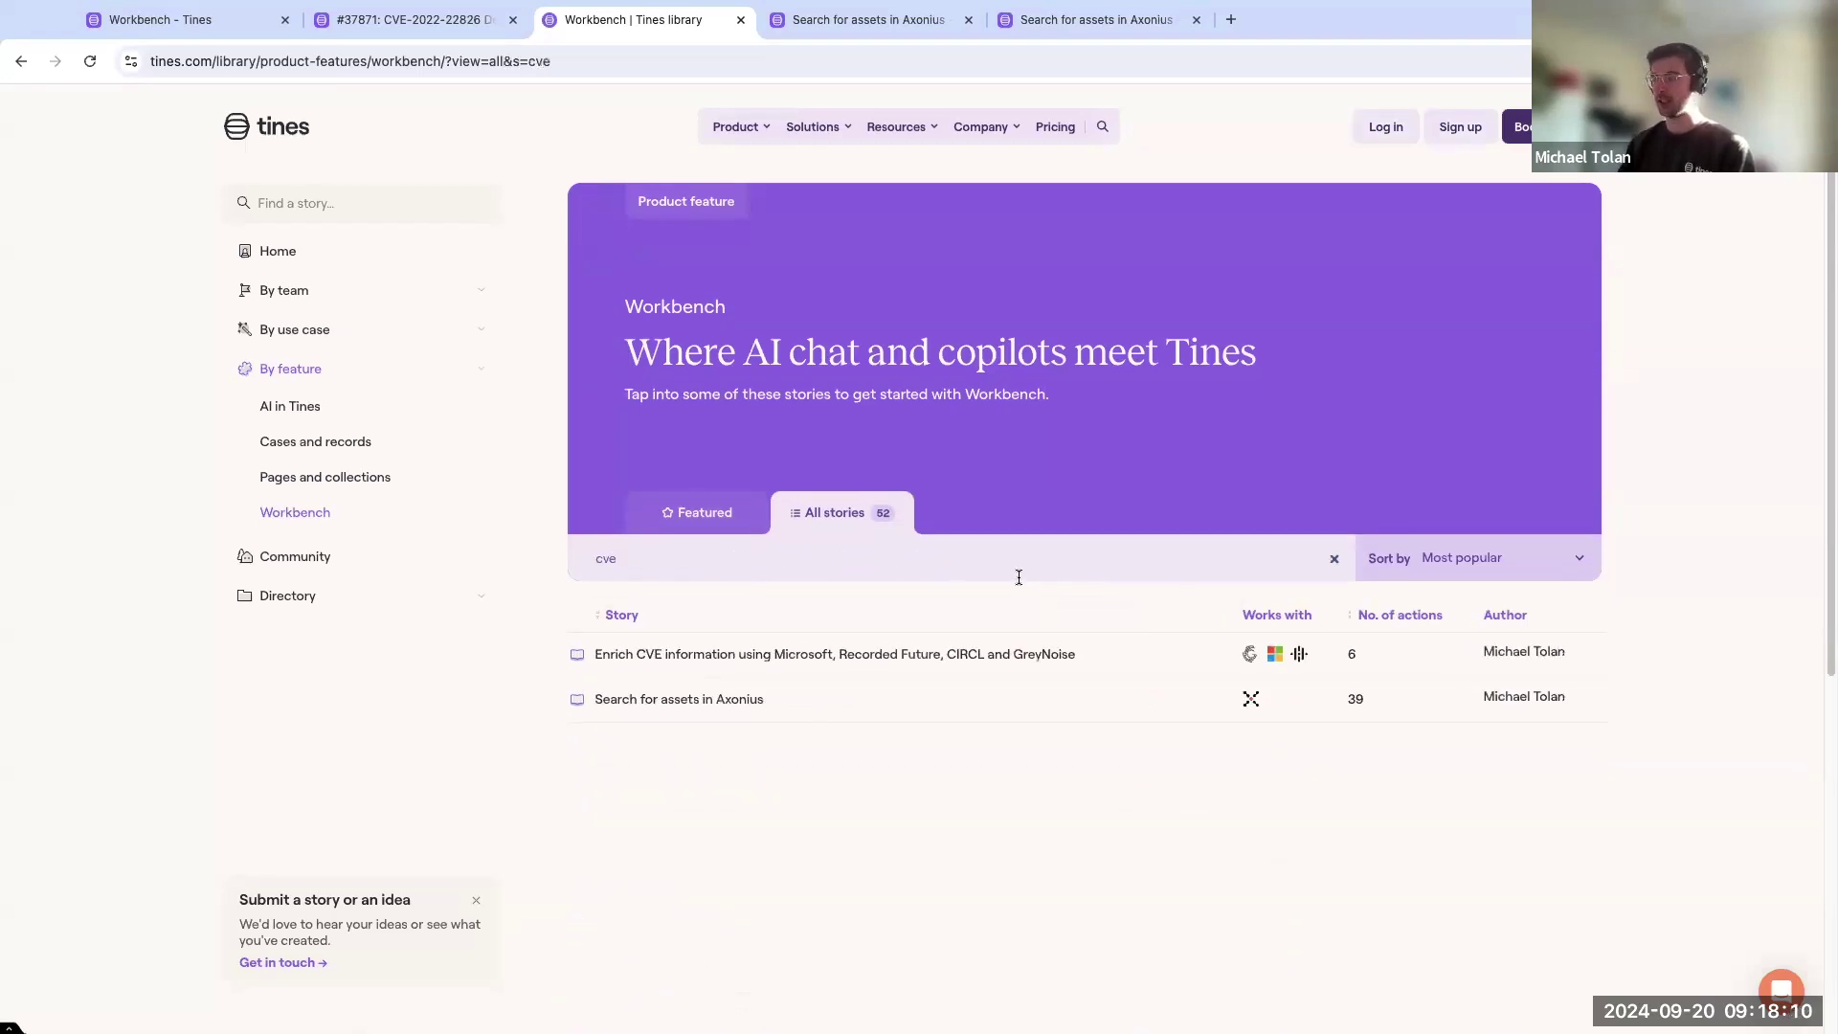
left_click(910, 653)
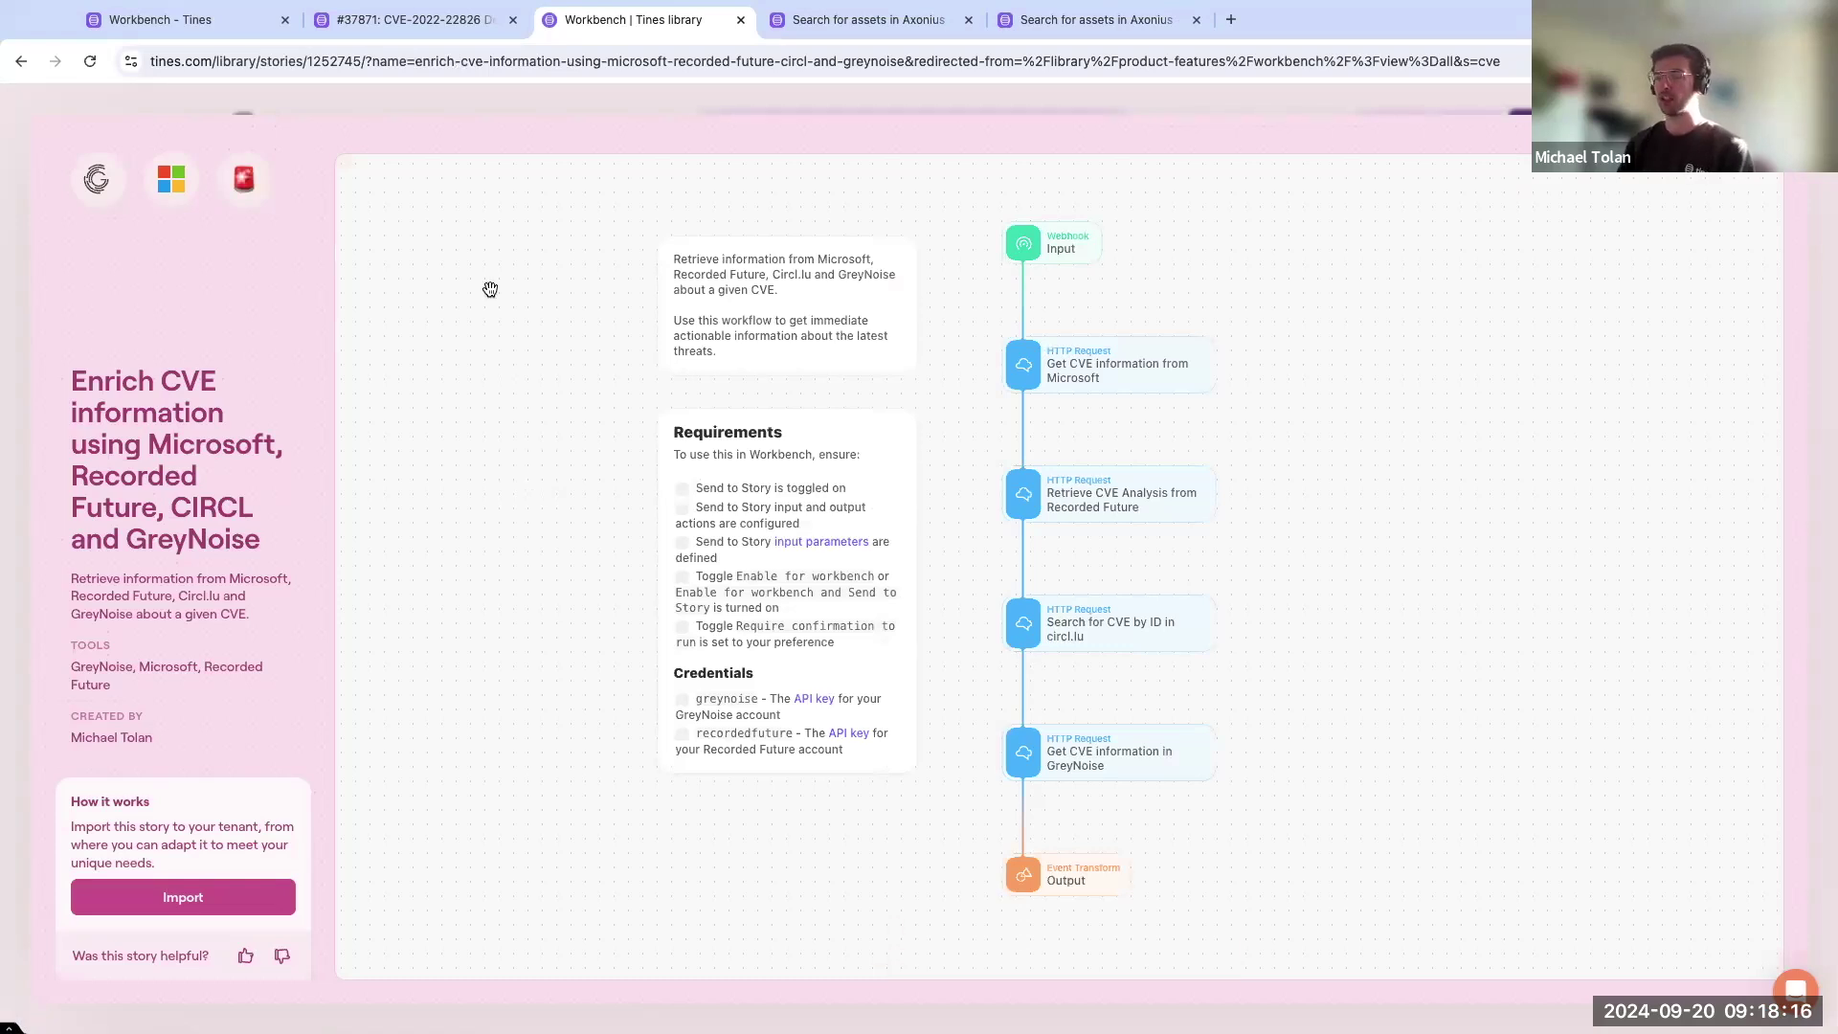
Step: Return to the Workbench story list, search it for "create", and clear the search to list all stories
key("alt+Left")
double_click(789, 543)
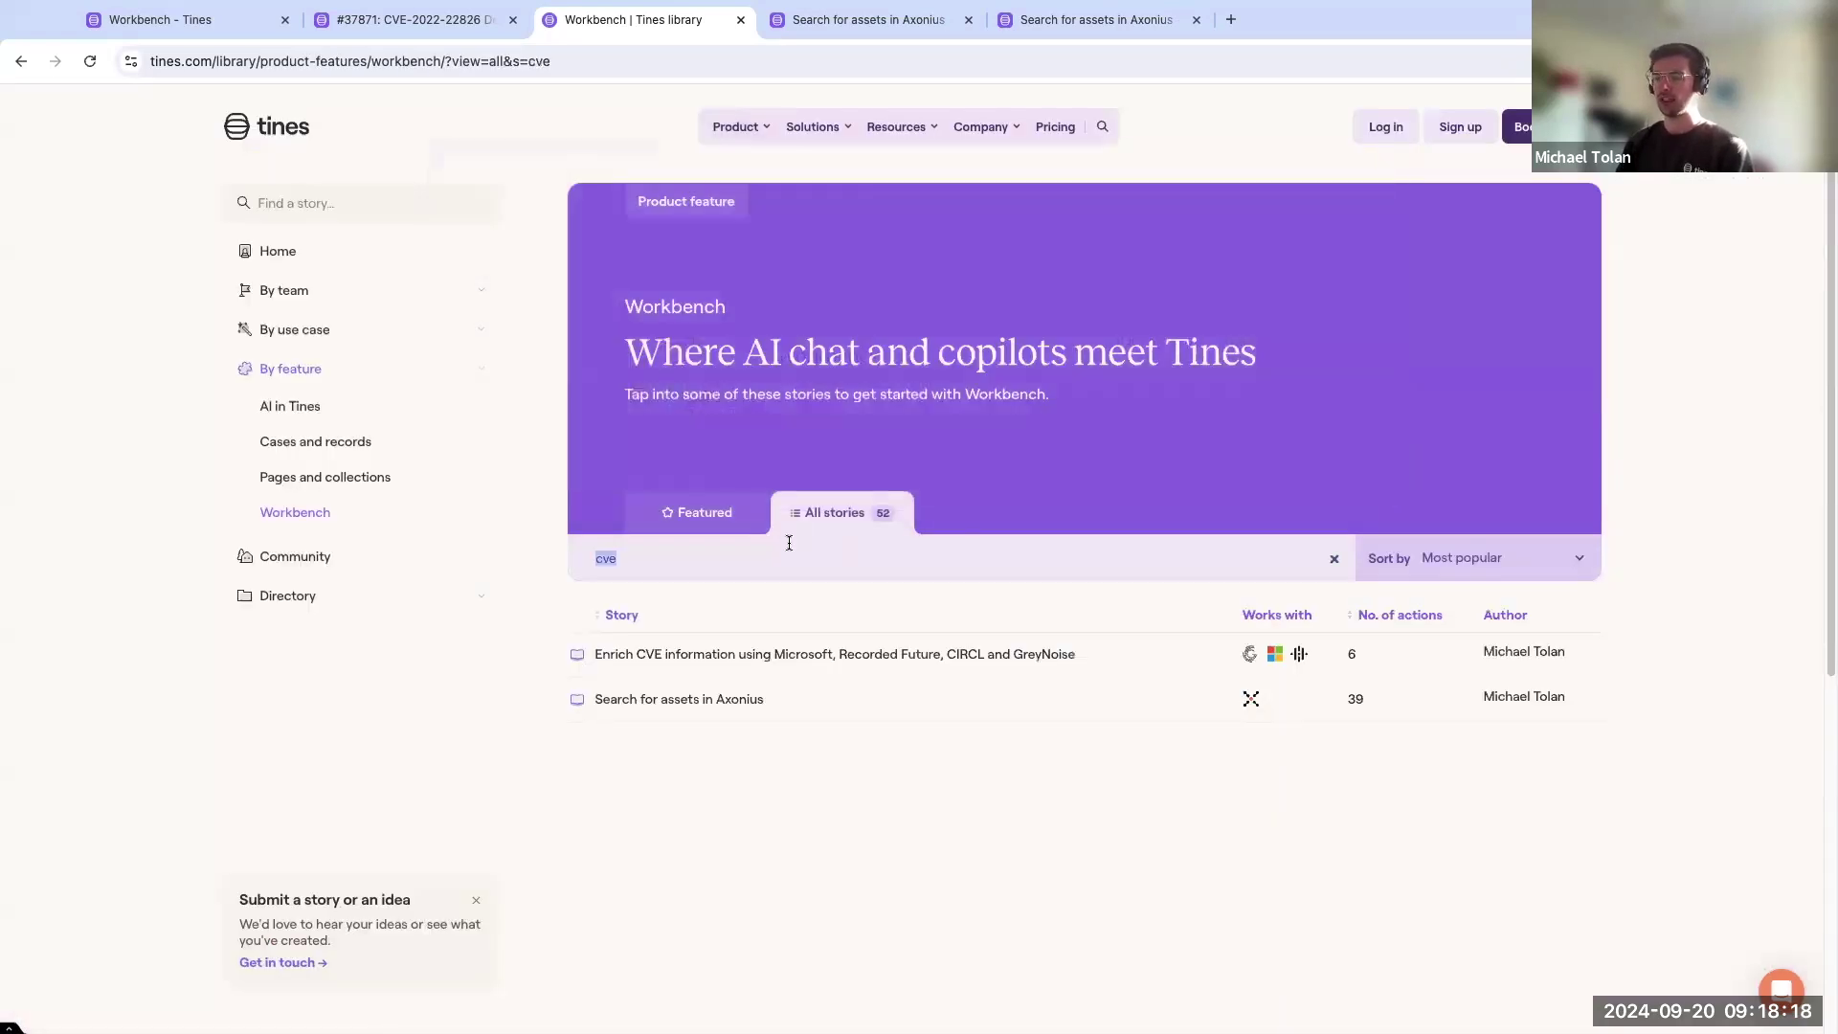
type("create")
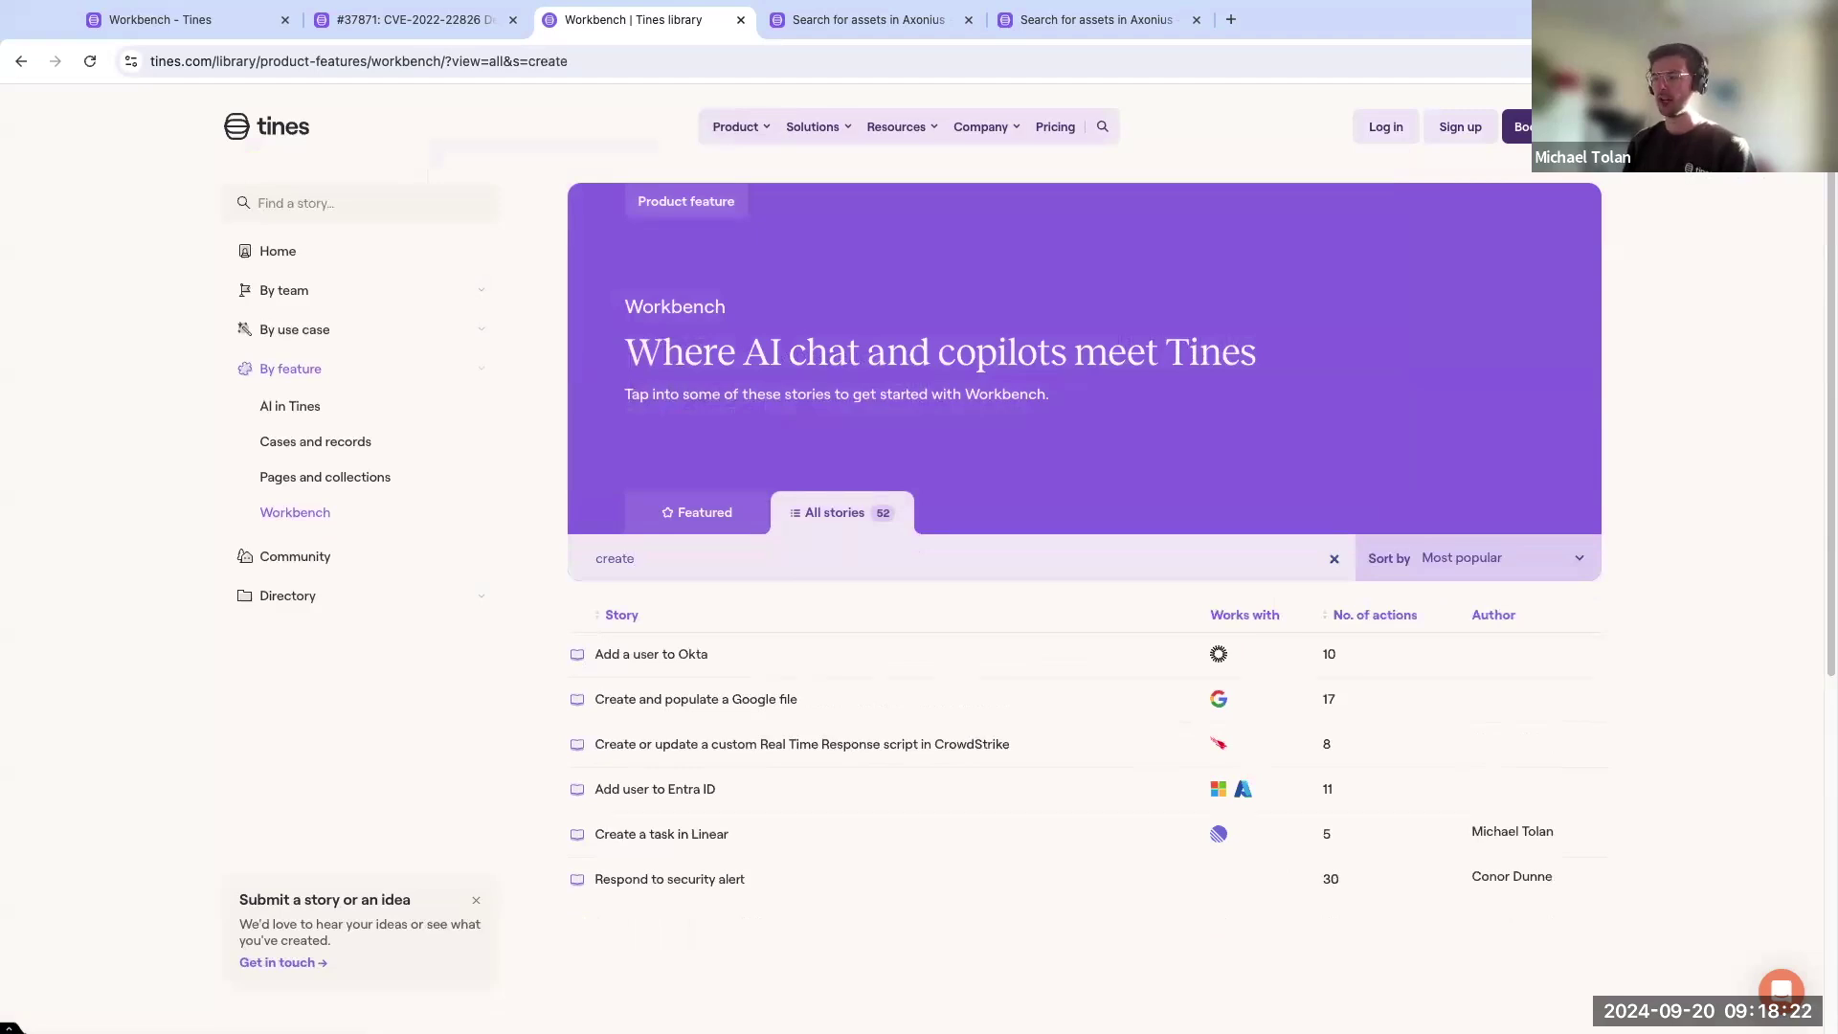
key("ctrl+a")
key("BackSpace")
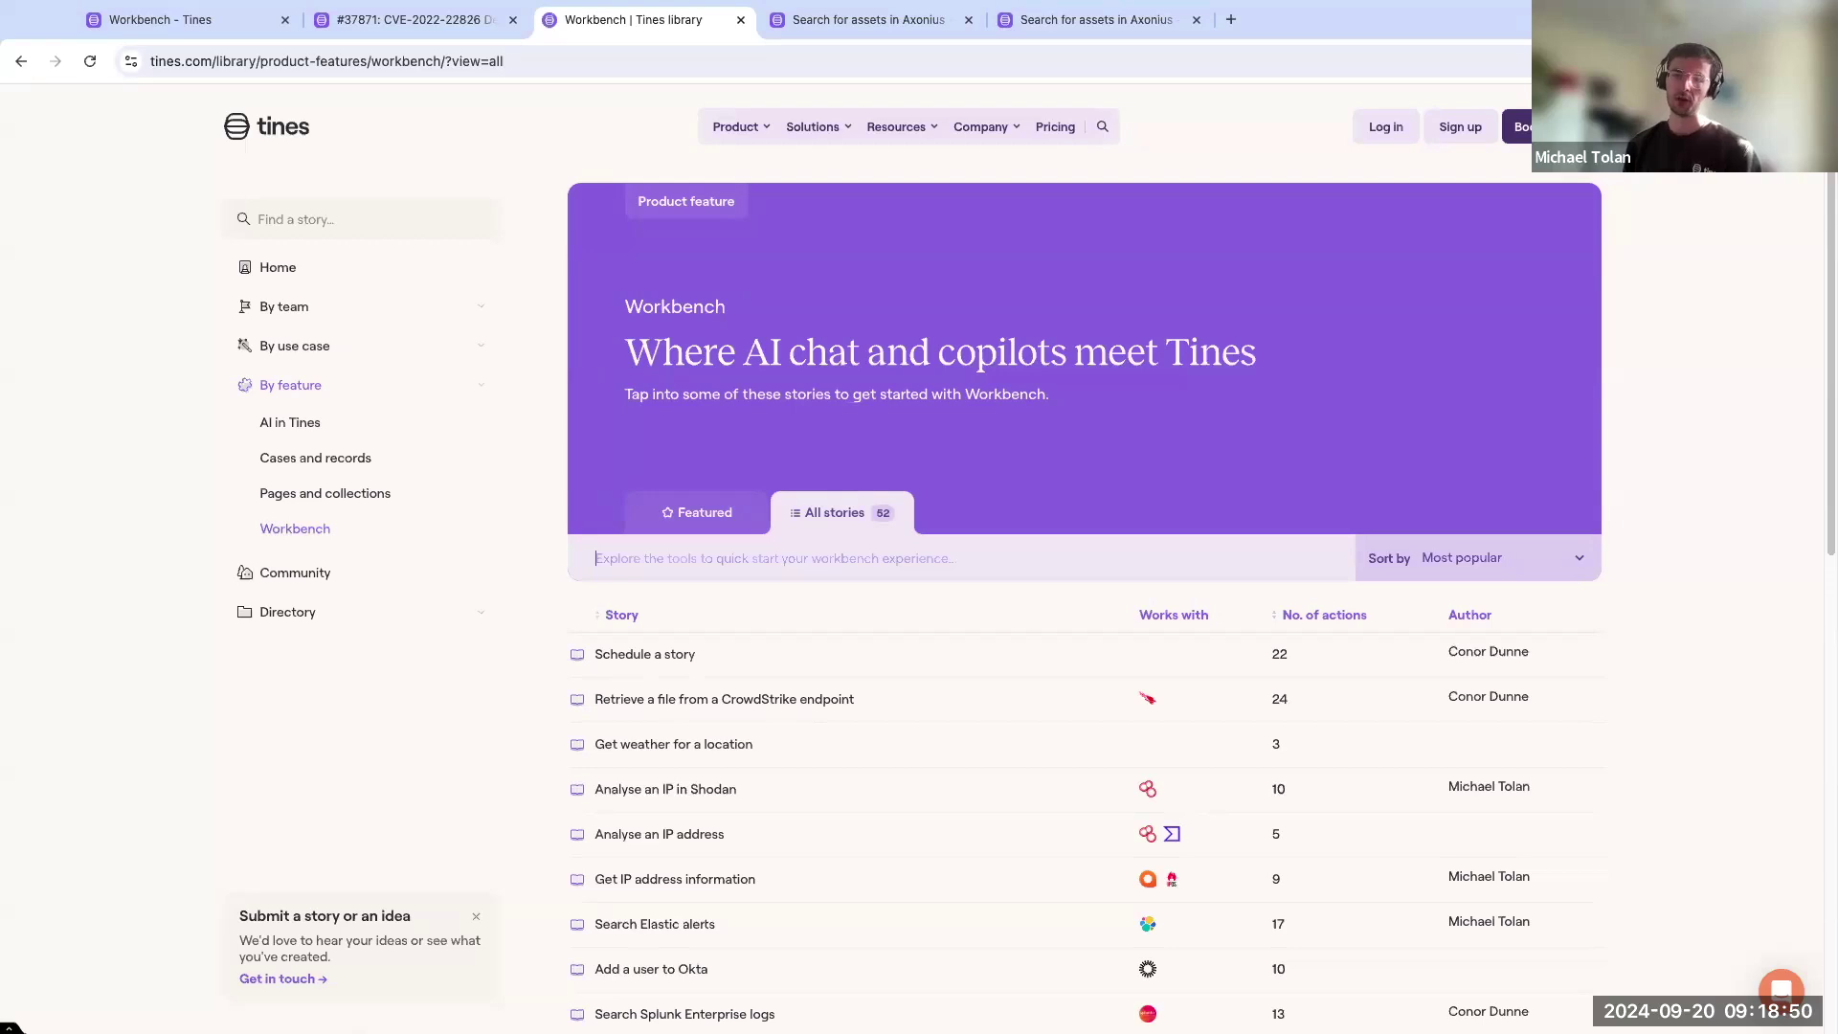
left_click(596, 558)
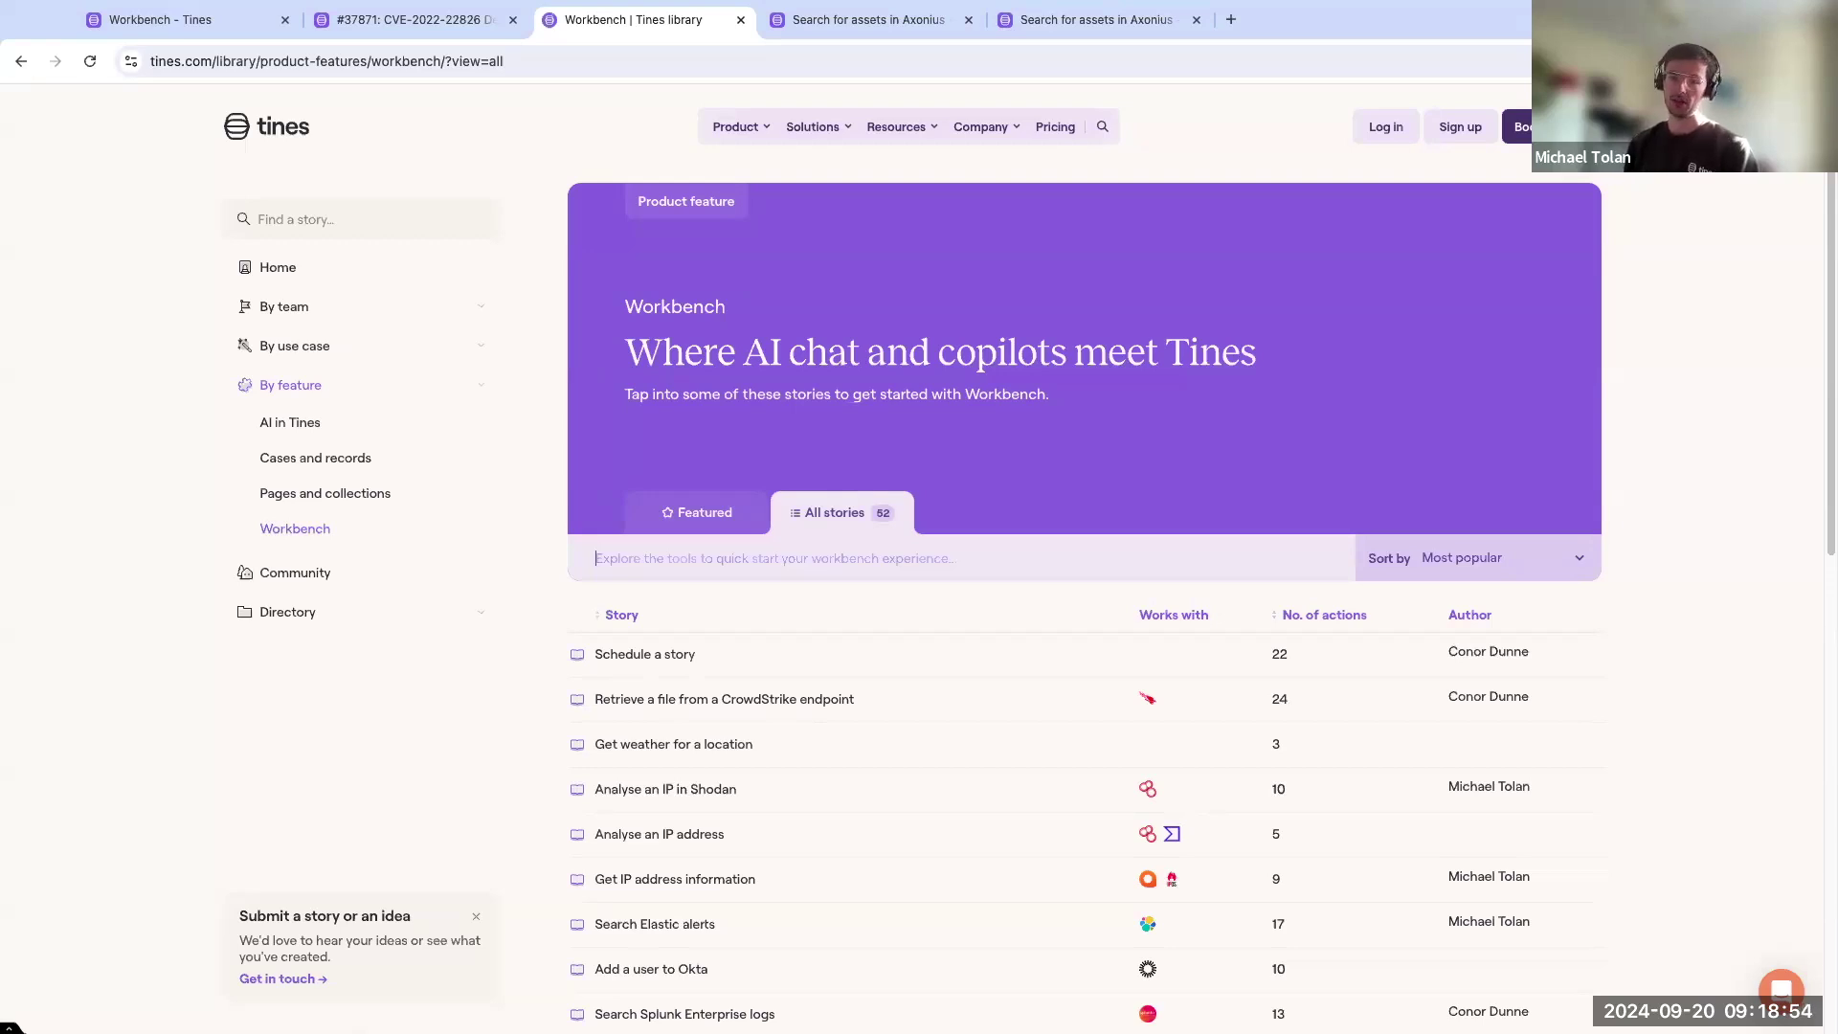